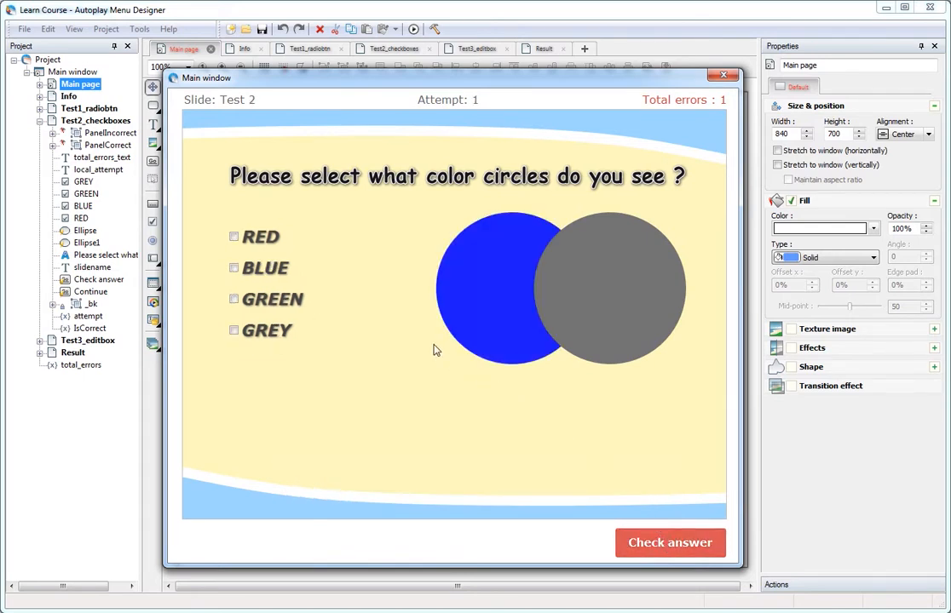
Answer Test 2 in the preview with BLUE and GREY, check the answer and continue to Test 3.
left_click(234, 269)
left_click(233, 331)
left_click(669, 544)
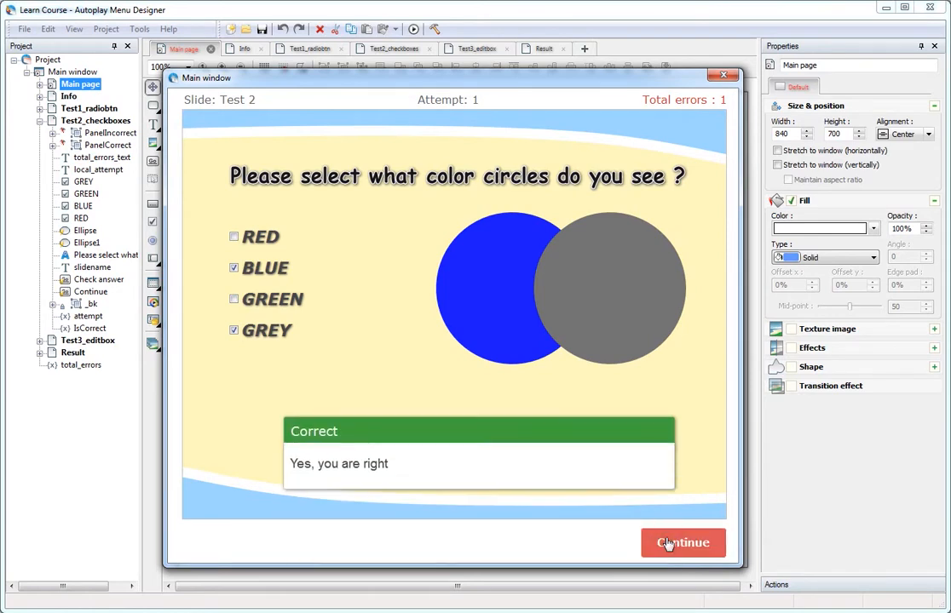
left_click(668, 544)
Enter "blue" as the circle's color name in Test 3 and check the answer.
left_click(308, 227)
type("blue")
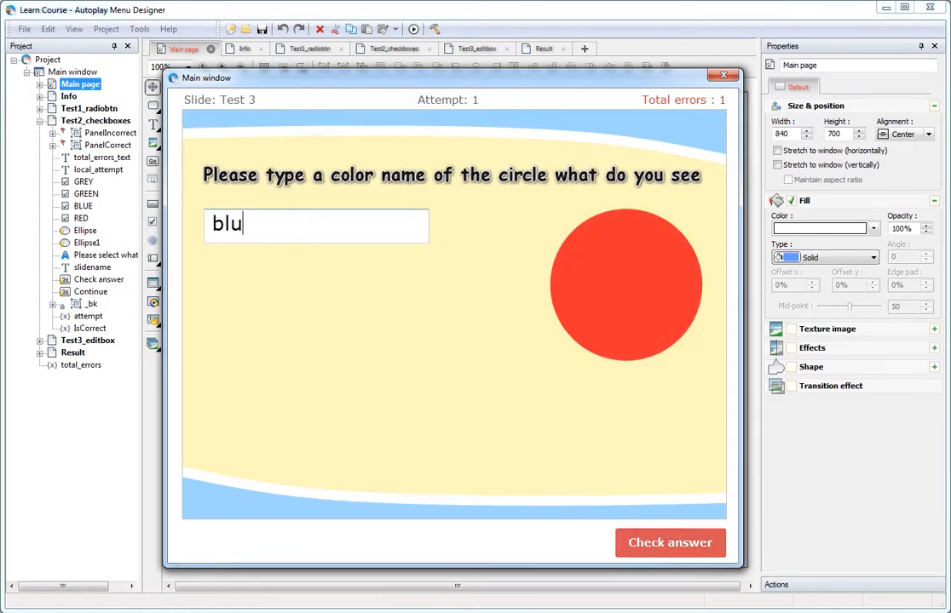
left_click(672, 542)
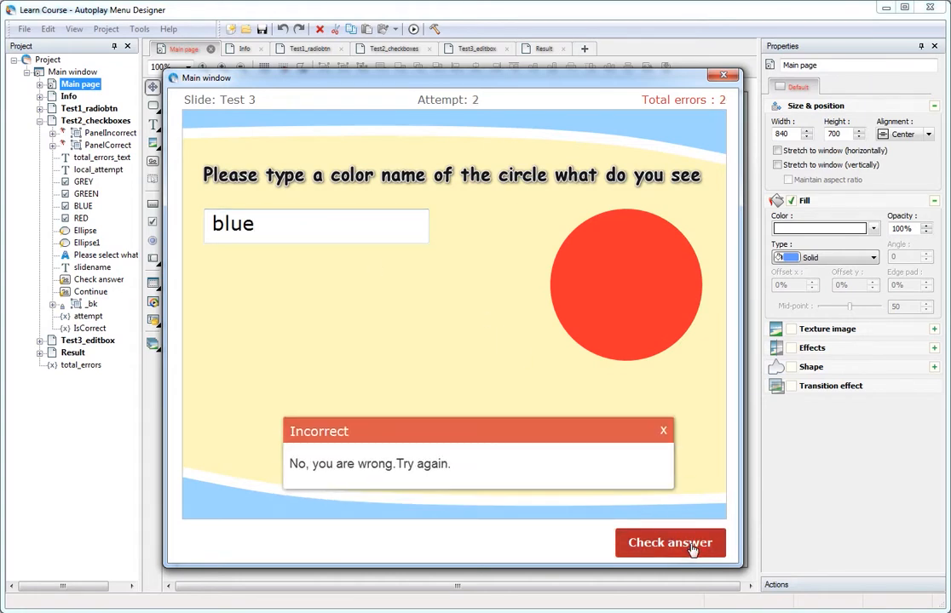
Check "red" as the replacement answer in Test 3, and exit the preview from the result slide.
left_click(324, 229)
double_click(325, 224)
type("red")
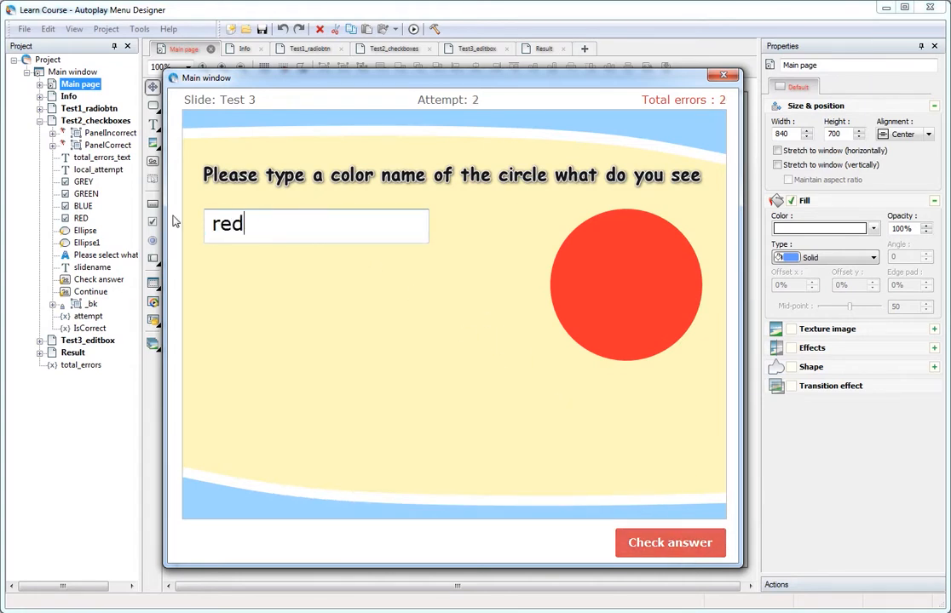
left_click(675, 547)
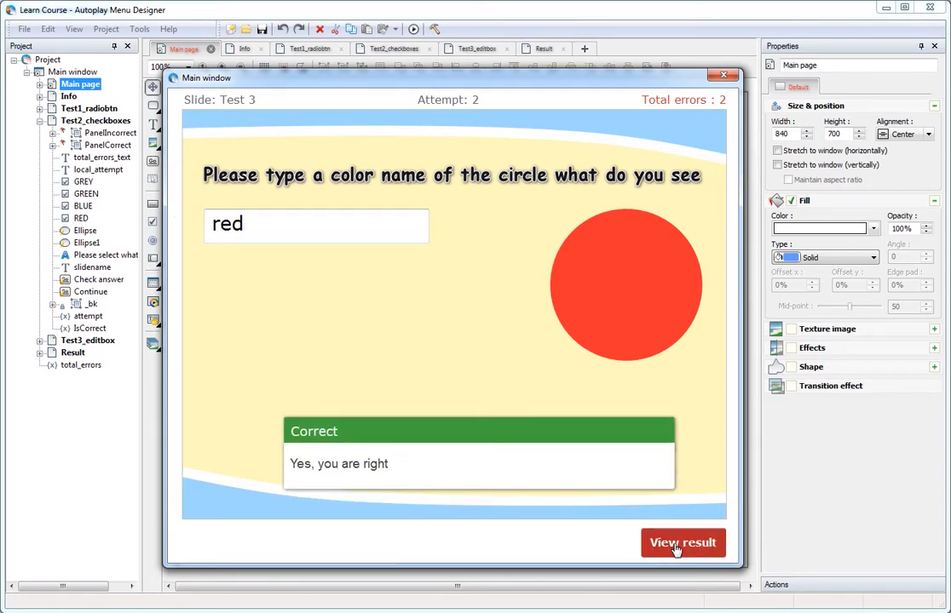
left_click(675, 548)
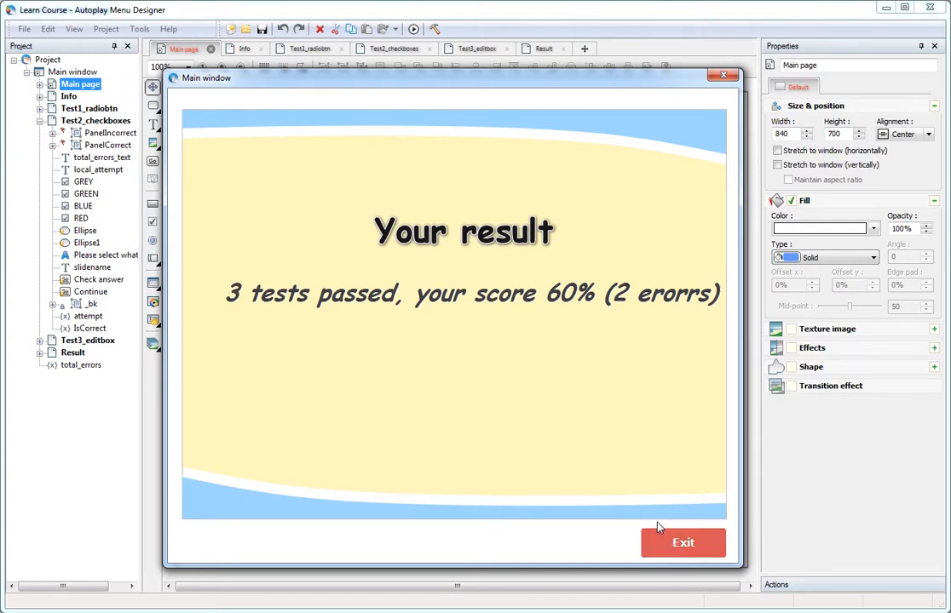
left_click(660, 535)
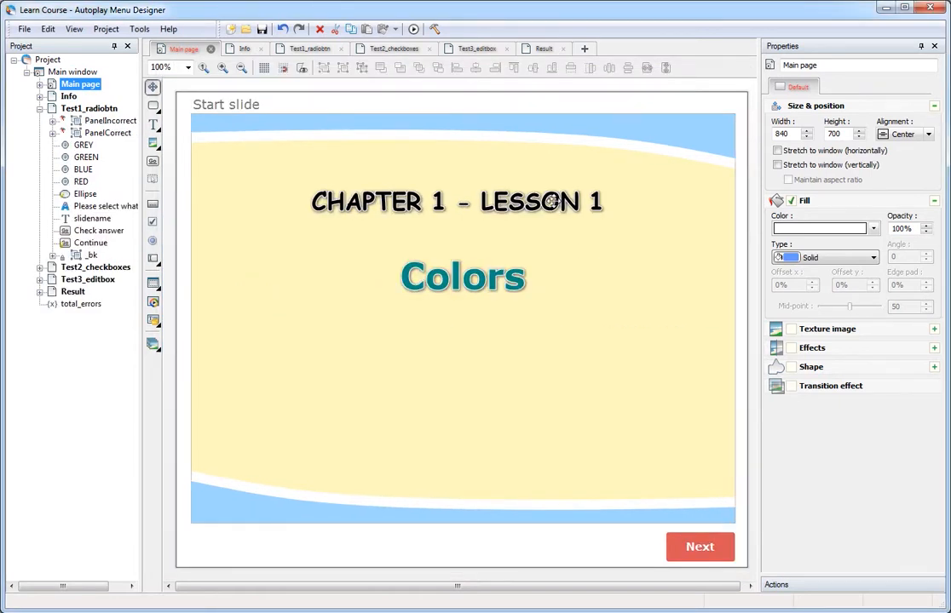
View the Info and Test1_radiobtn pages, and select the four color radio buttons on the Test 1 slide.
left_click(67, 97)
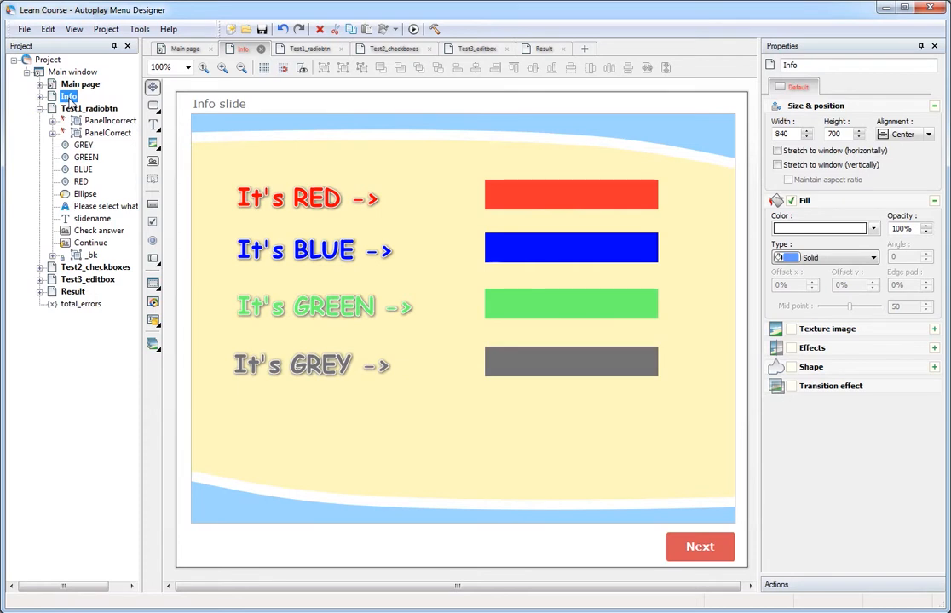
left_click(86, 110)
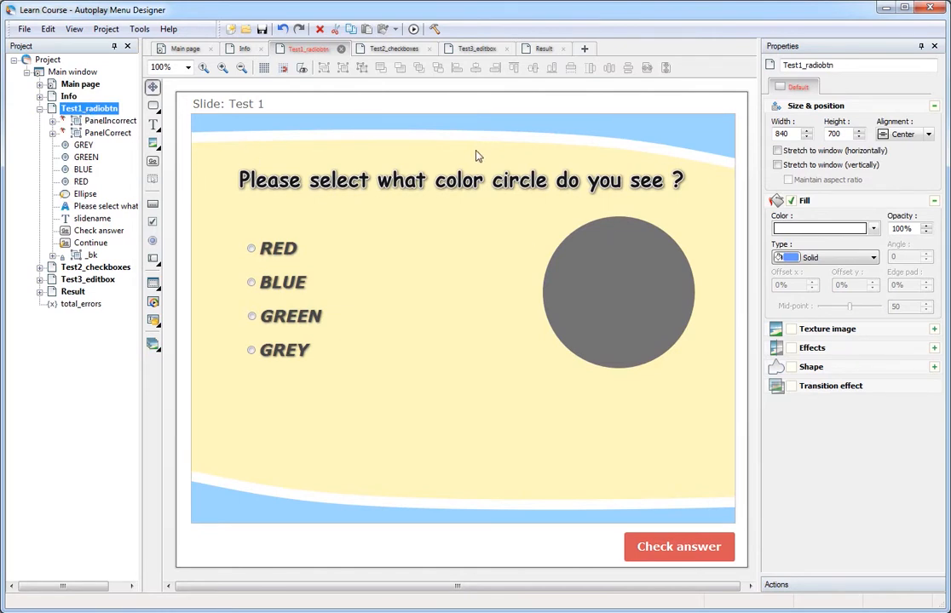
left_click_drag(226, 213, 384, 405)
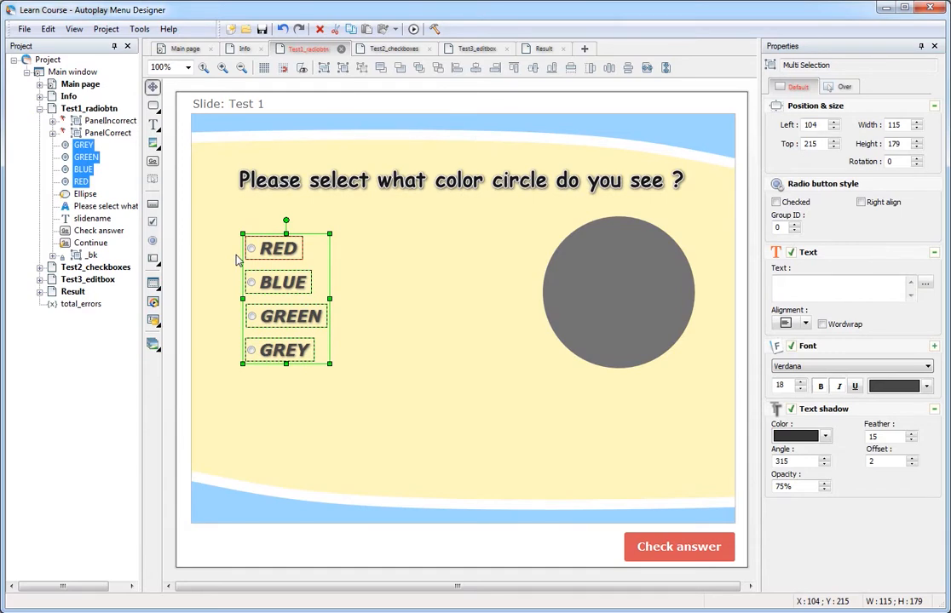
Toggle the visibility of the hidden PanelCorrect and PanelIncorrect groups to inspect them, leaving both hidden.
left_click(107, 136)
right_click(106, 136)
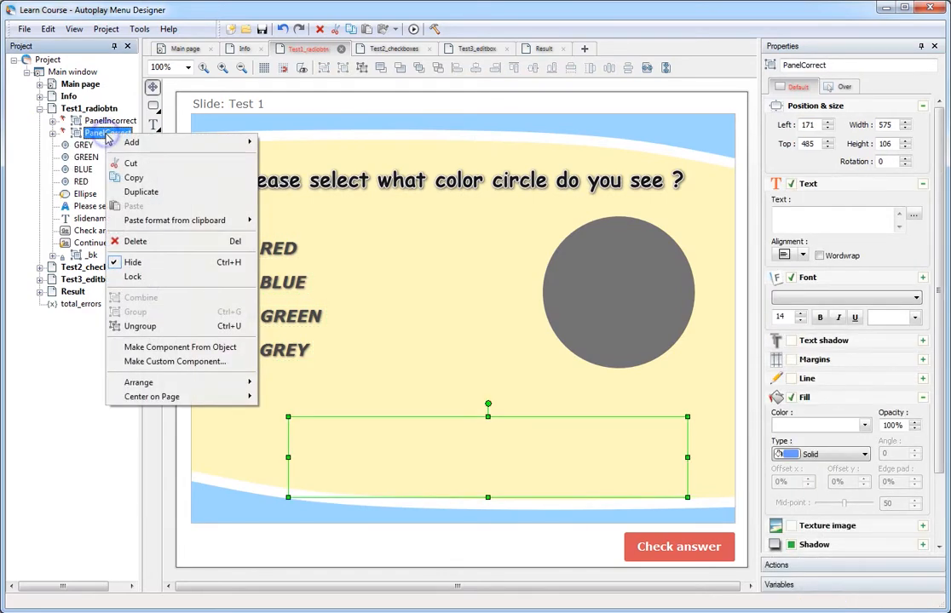
left_click(158, 263)
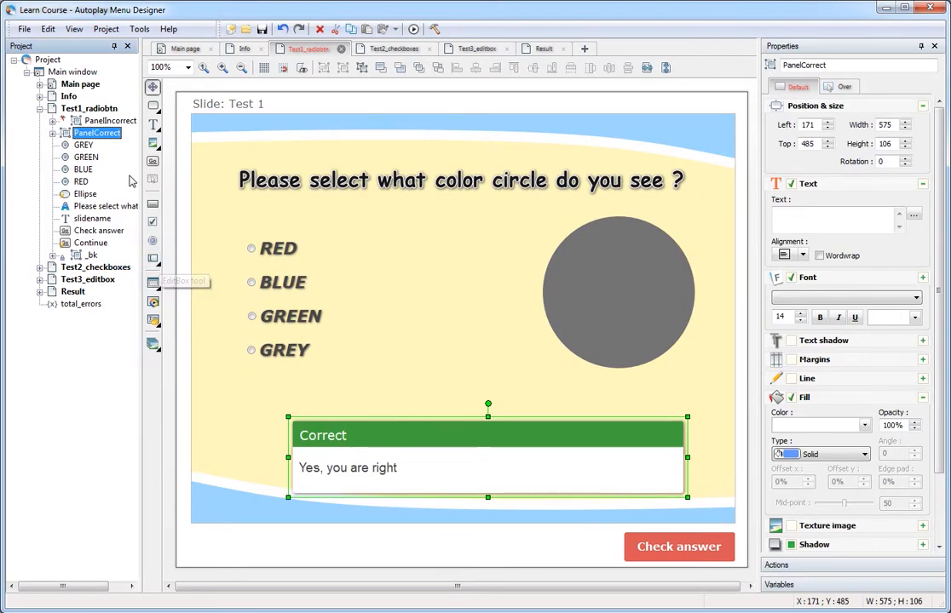
left_click(106, 121)
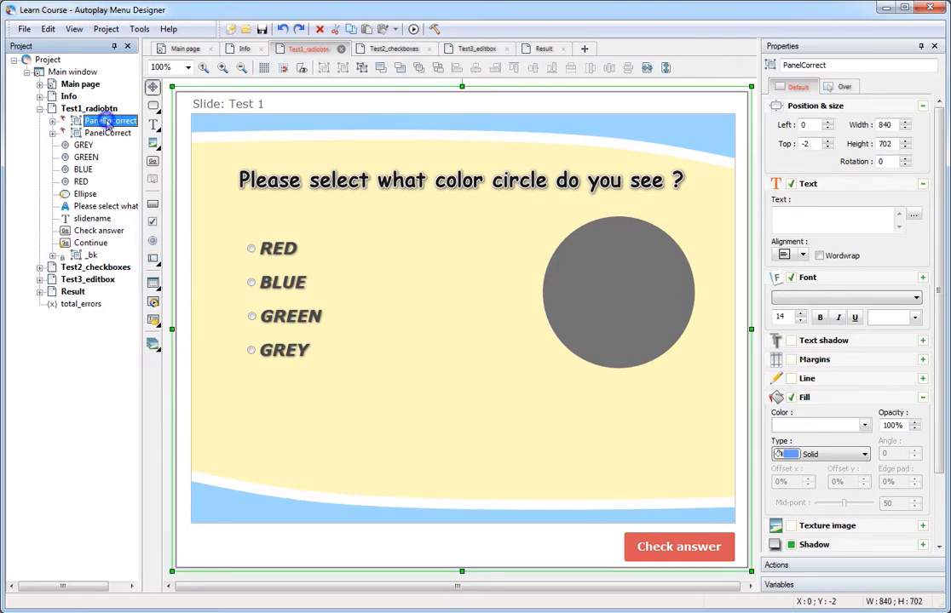
right_click(106, 121)
left_click(164, 251)
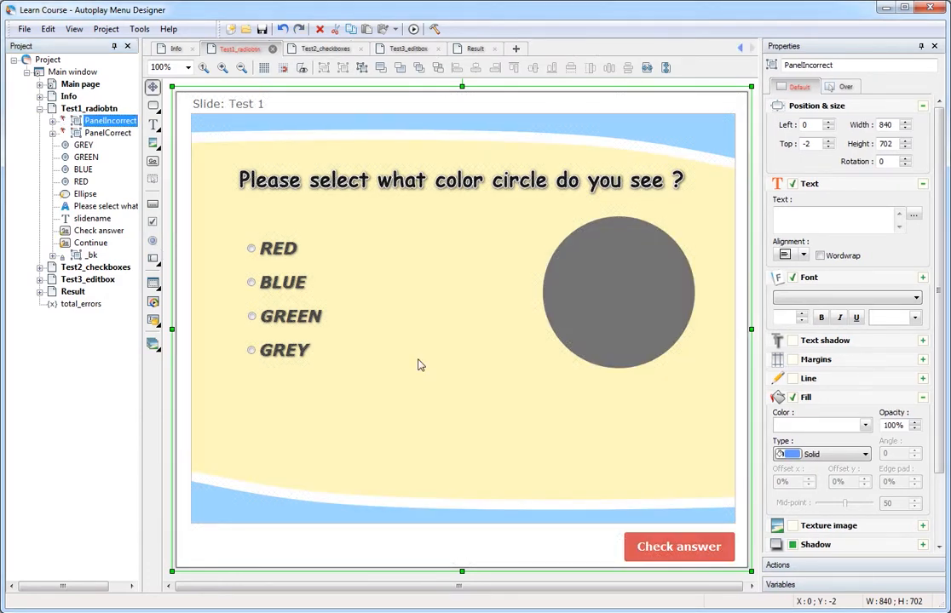
Add a variable object named IsCorrect to the Test1_radiobtn page and set its type to Boolean.
left_click(107, 109)
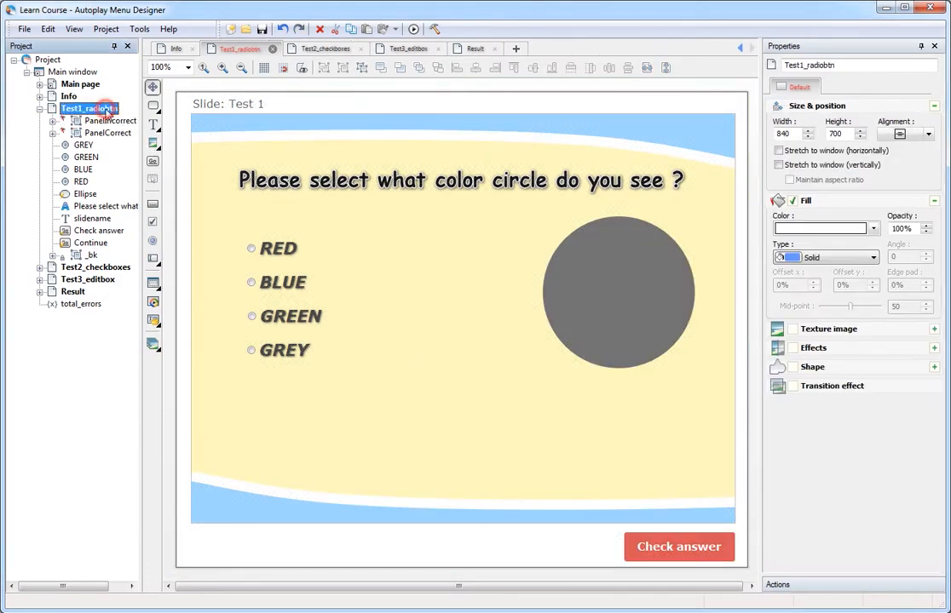
right_click(106, 109)
mouse_move(201, 124)
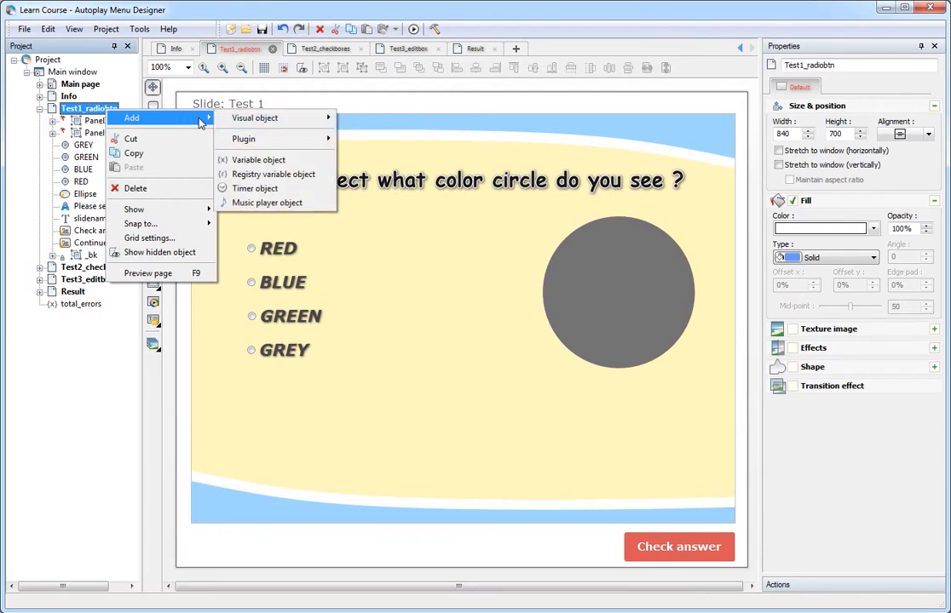
left_click(286, 160)
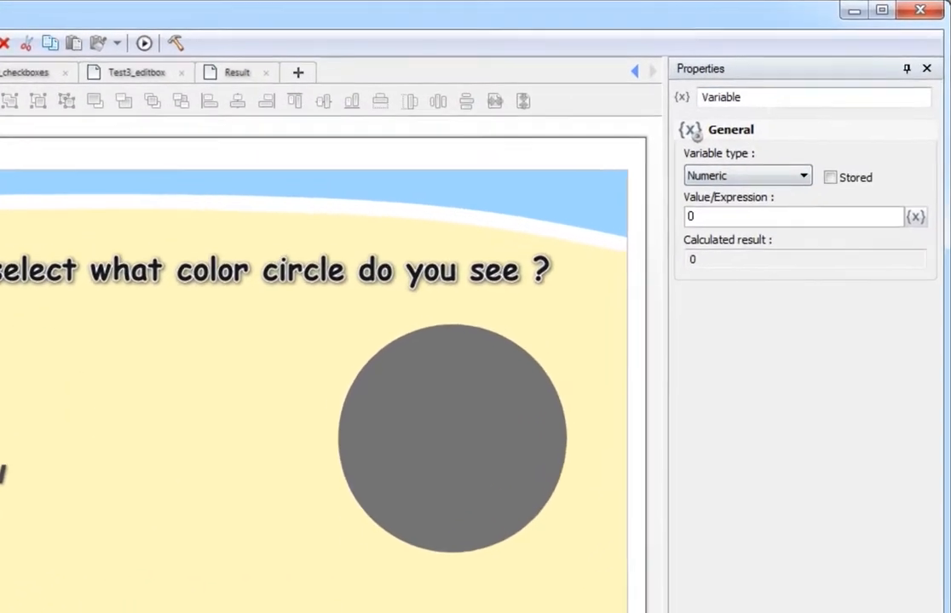
left_click_drag(829, 67, 733, 75)
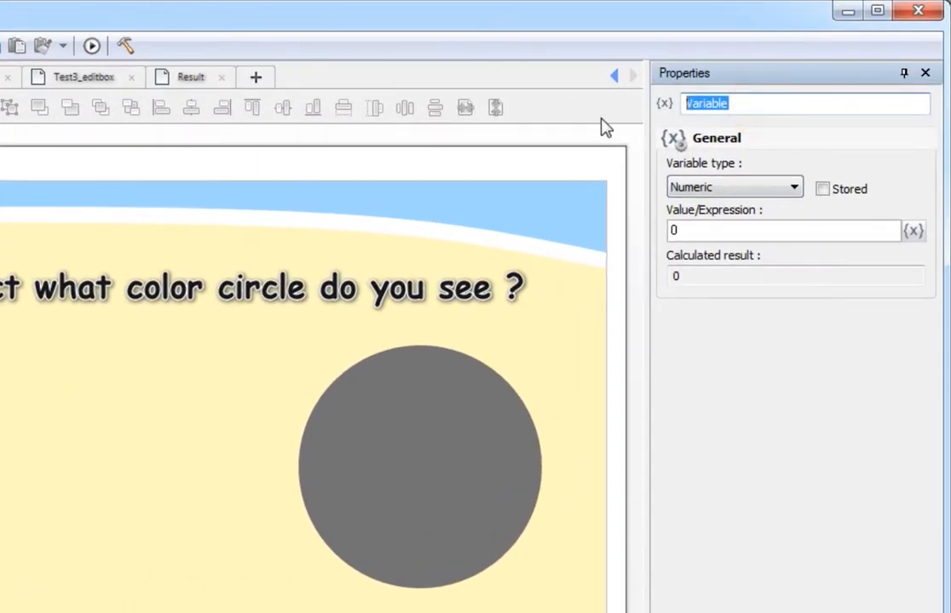
type("IsCorrect")
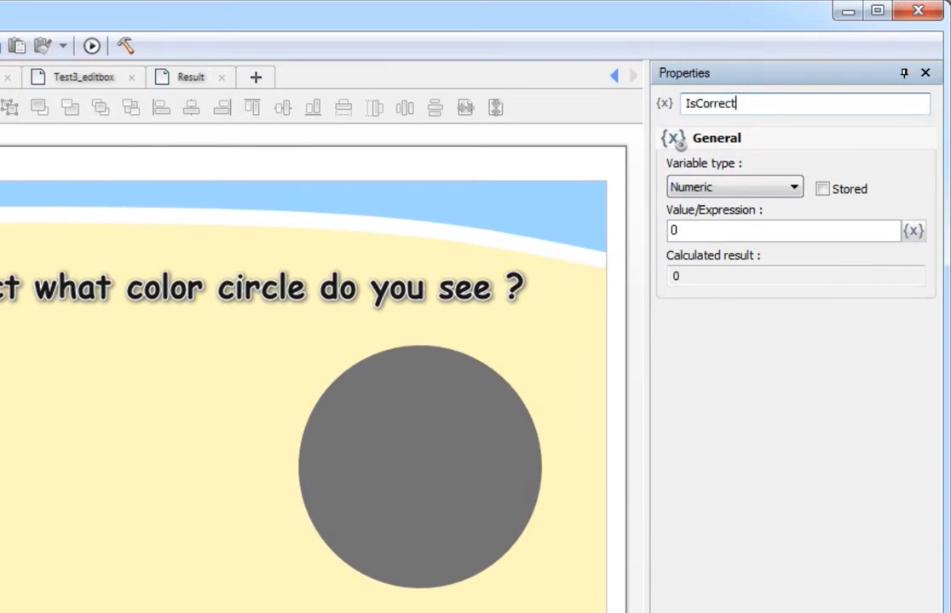
left_click(751, 187)
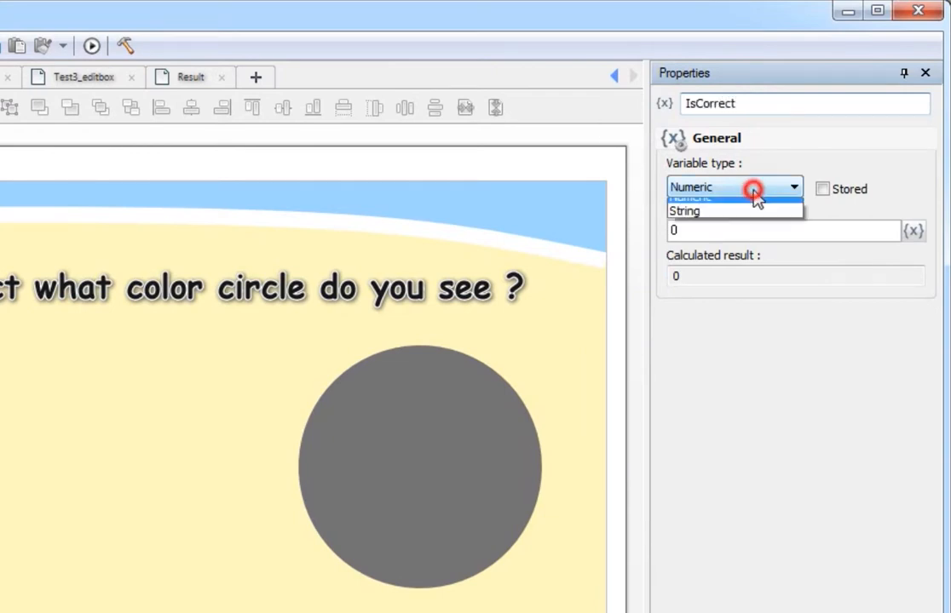
left_click(732, 209)
key("Tab")
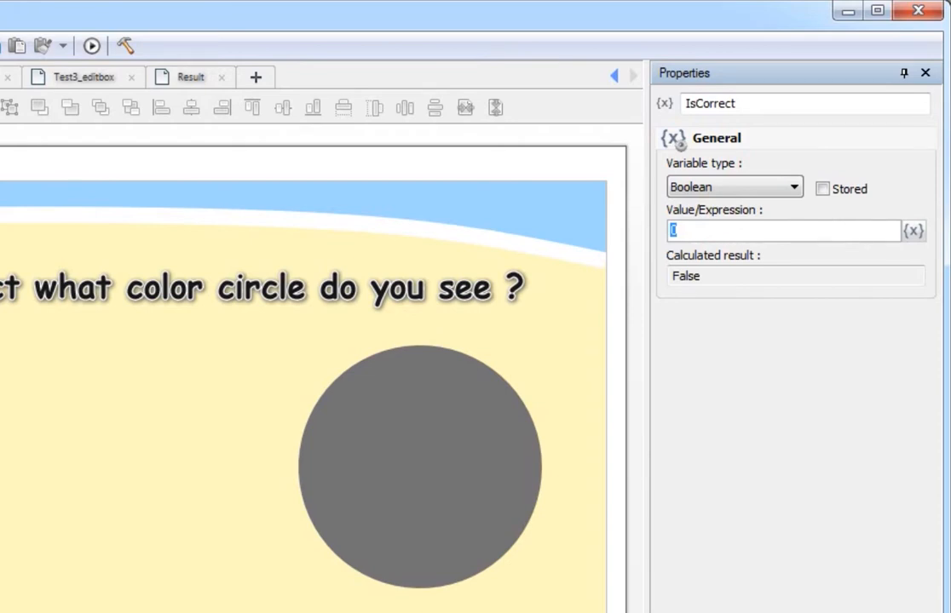
Set the IsCorrect variable's expression to GREY.CheckState==1, picking the GREY radio button's CheckState from the object list.
left_click(913, 231)
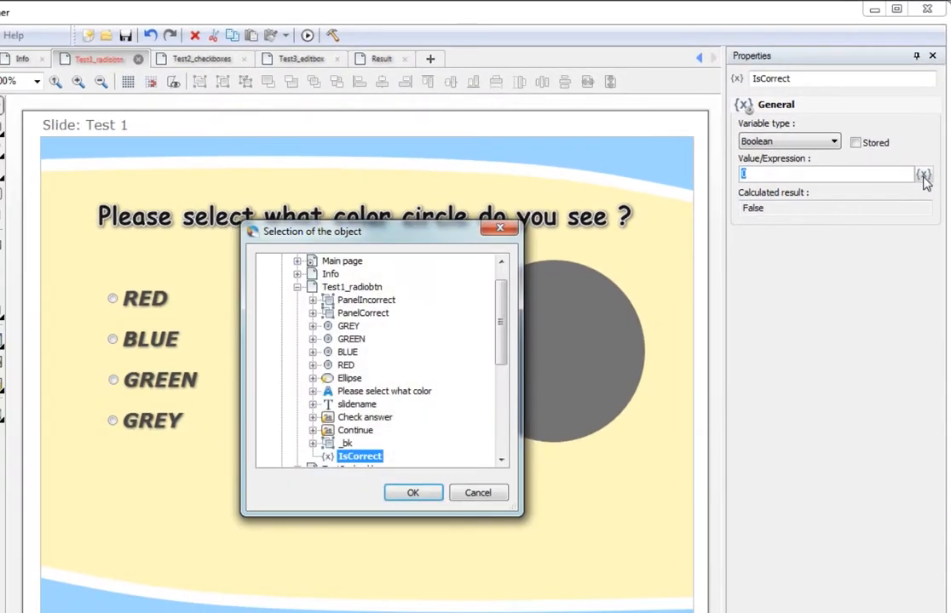
left_click(312, 327)
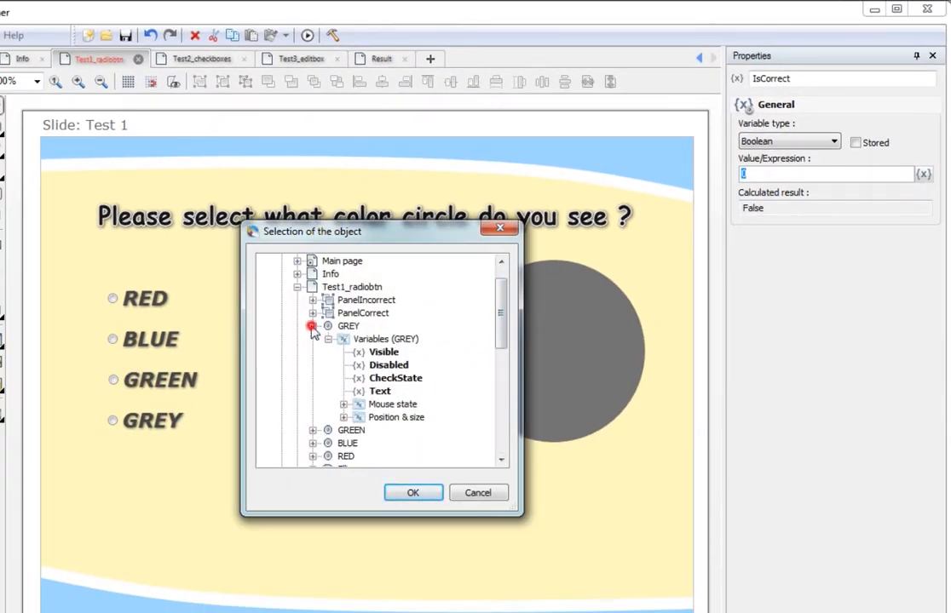
left_click(401, 380)
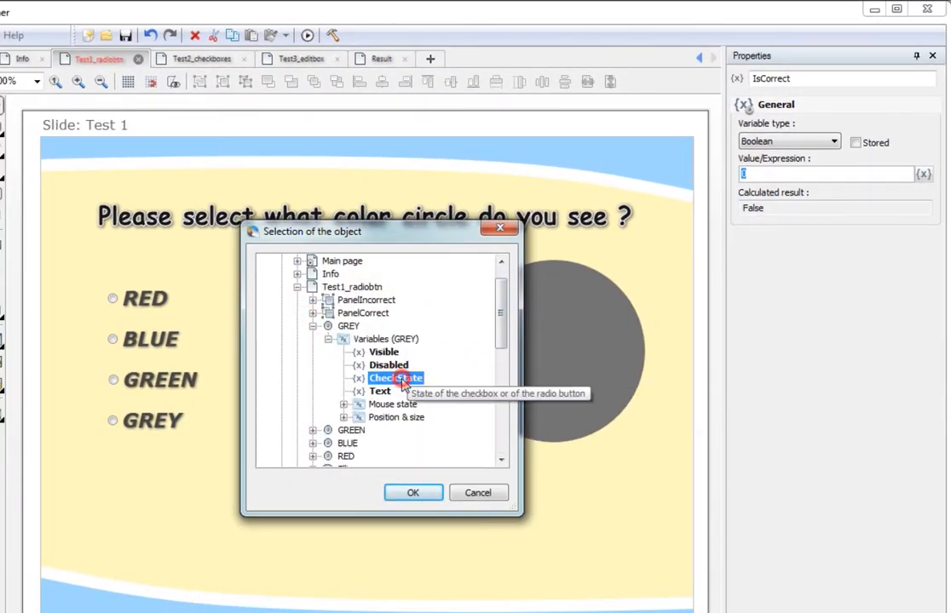
left_click(413, 497)
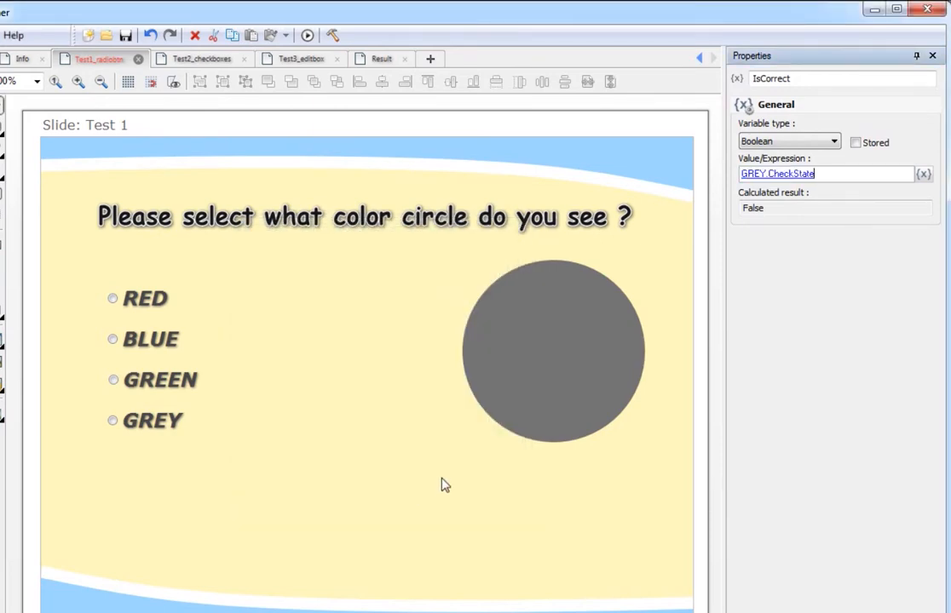
left_click(843, 172)
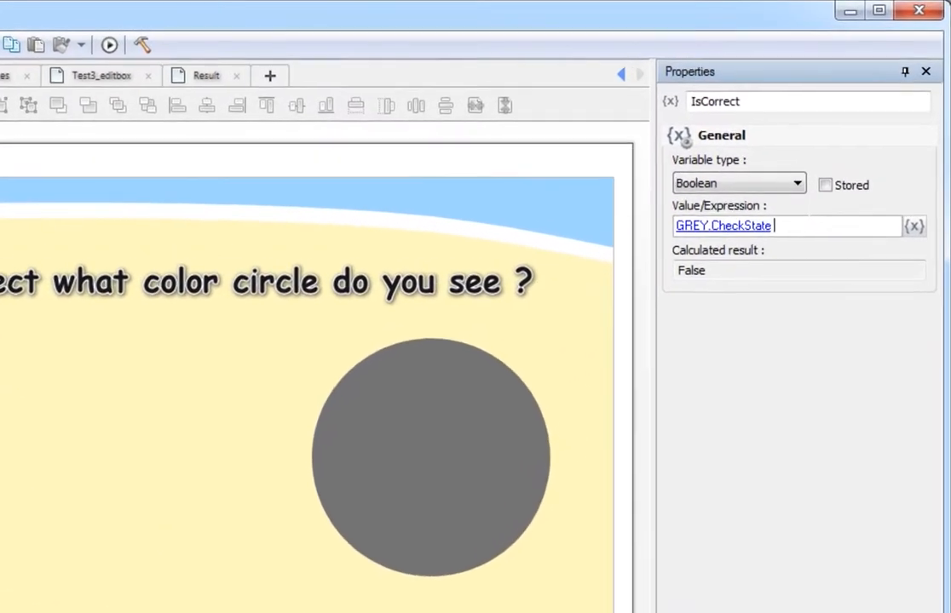
type("== 1")
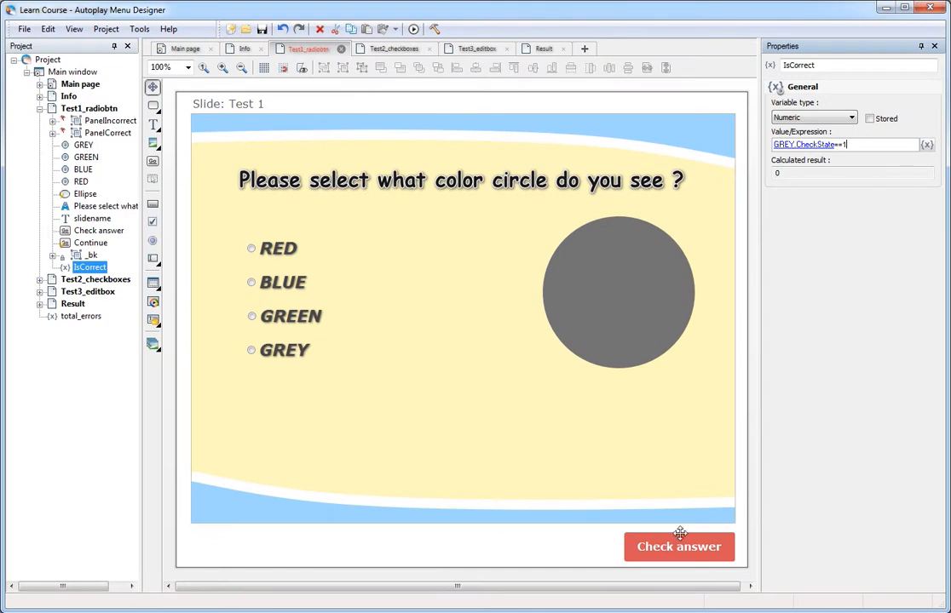
Start a new Mouse Click action for the Check answer button with the IsCorrect variable as its condition.
left_click(687, 546)
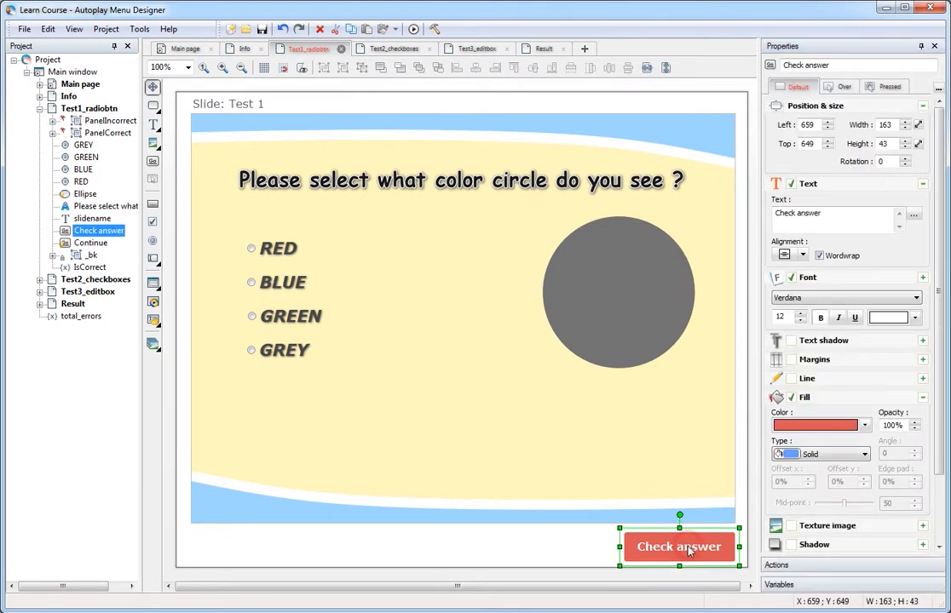
left_click(831, 565)
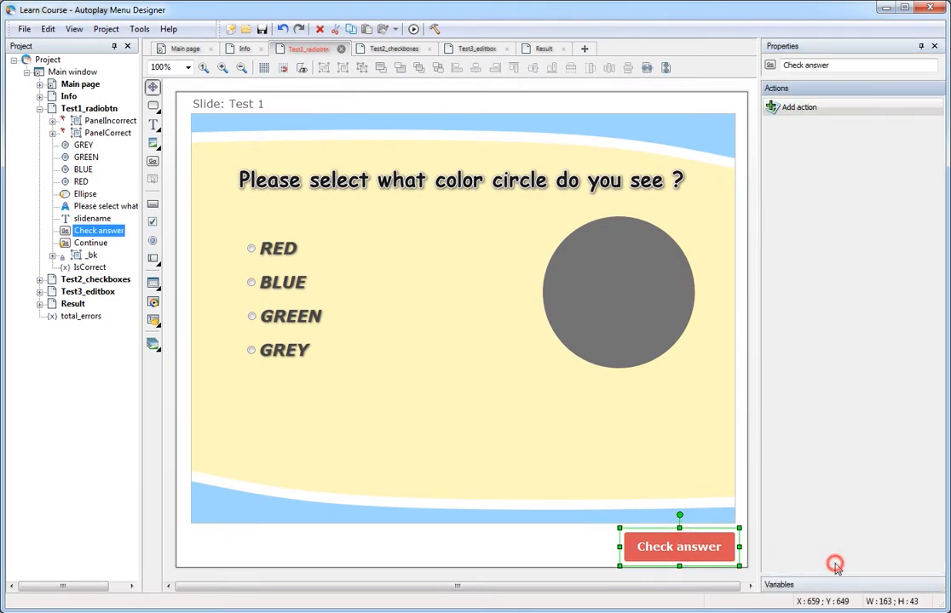
left_click(799, 107)
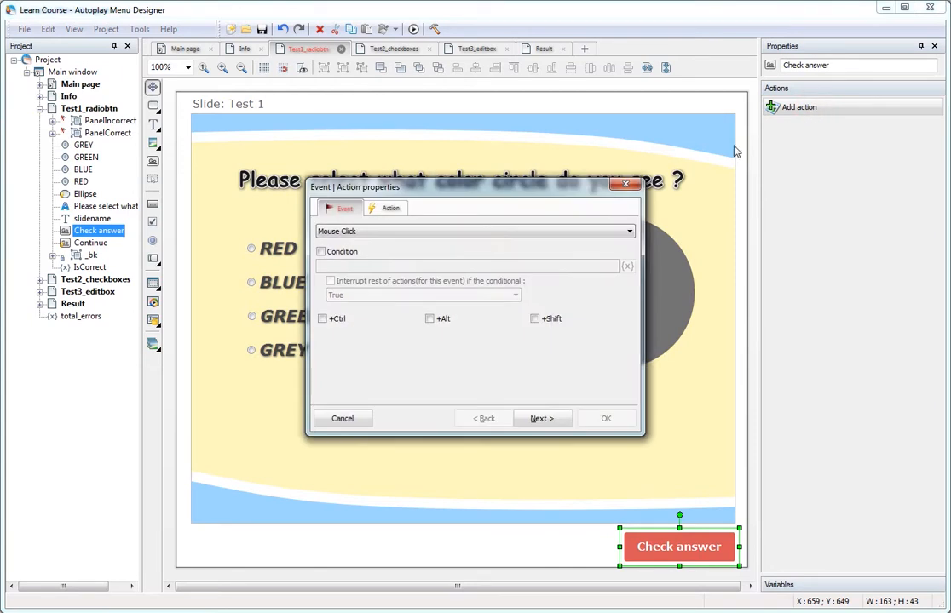
left_click(320, 252)
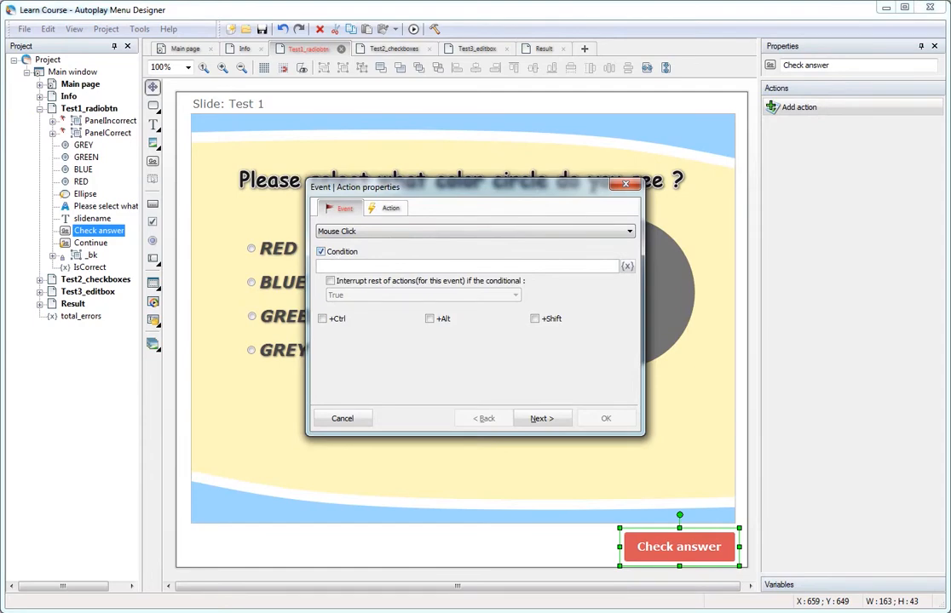
left_click(627, 267)
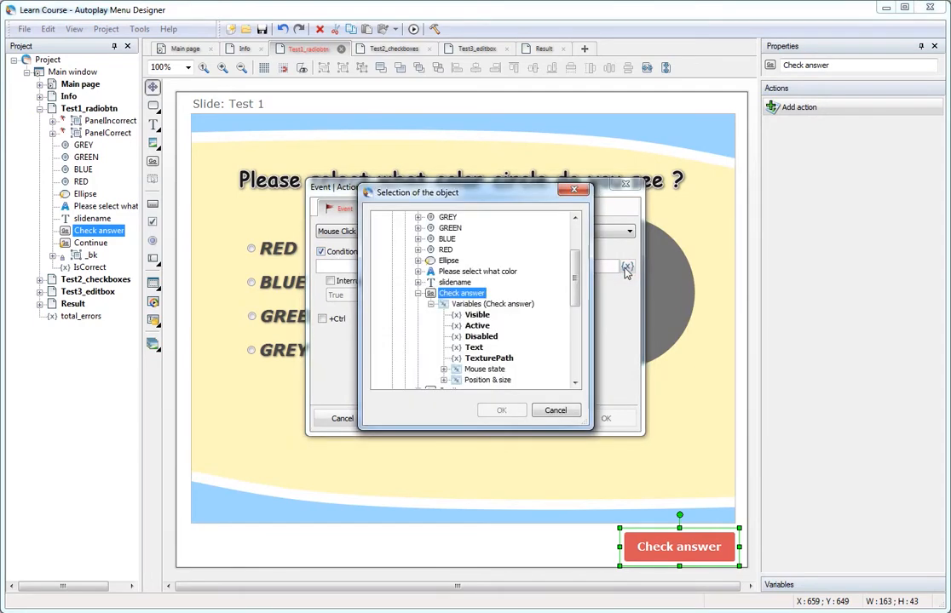
scroll(499, 256, "down", 4)
left_click(456, 282)
left_click(499, 411)
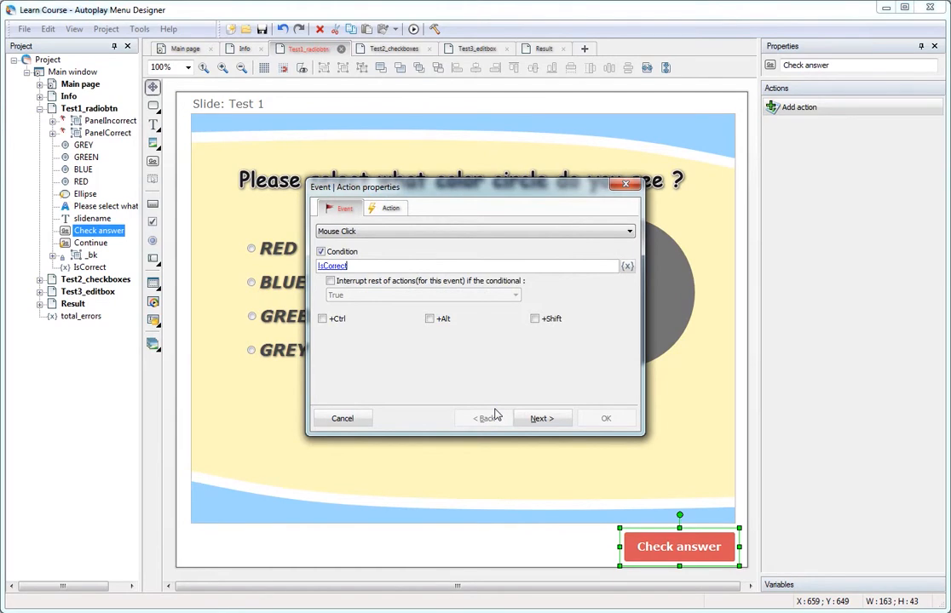
Give the conditional click action a Show/Hide objects operation that shows the PanelCorrect group, and save the action.
left_click(383, 209)
left_click(382, 231)
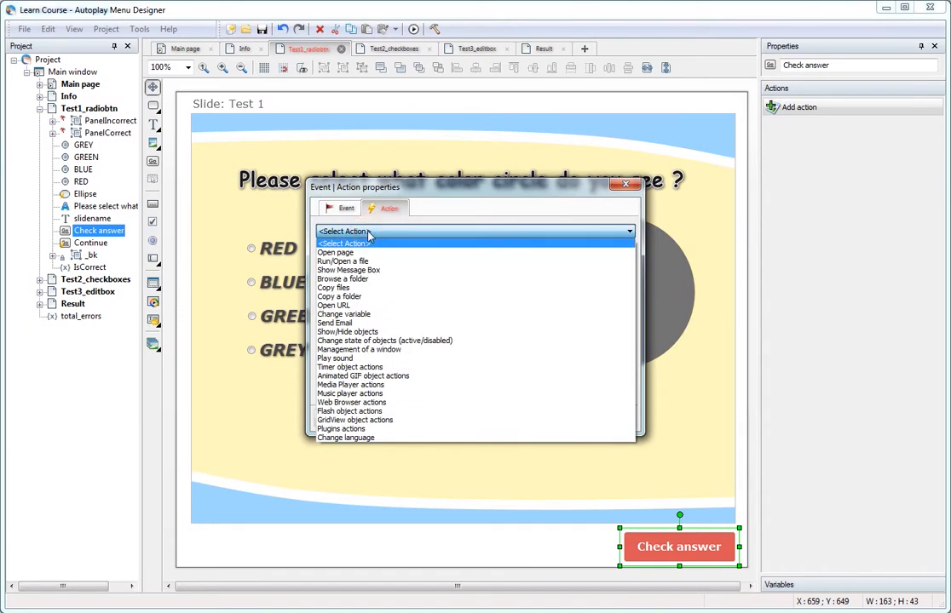
left_click(361, 333)
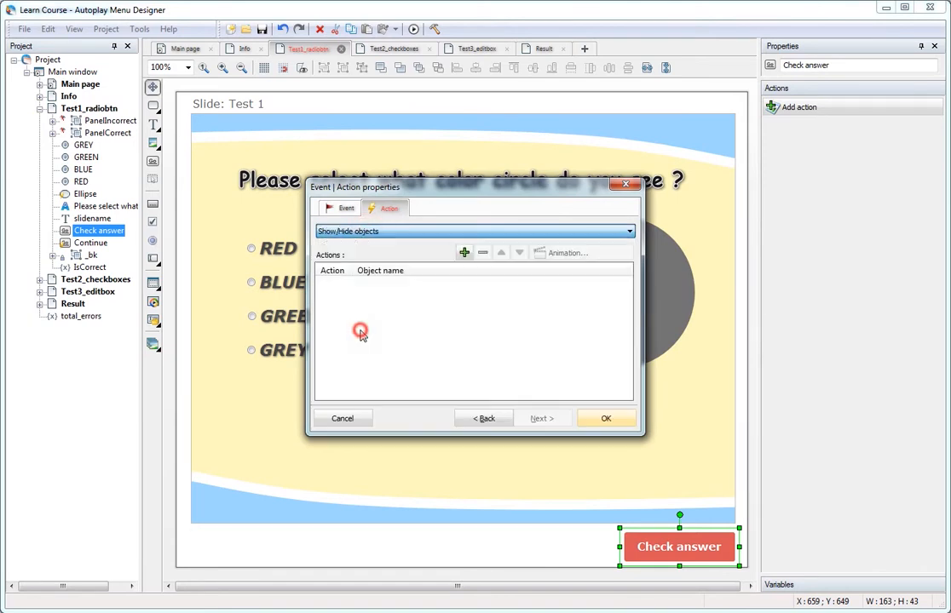
left_click(464, 253)
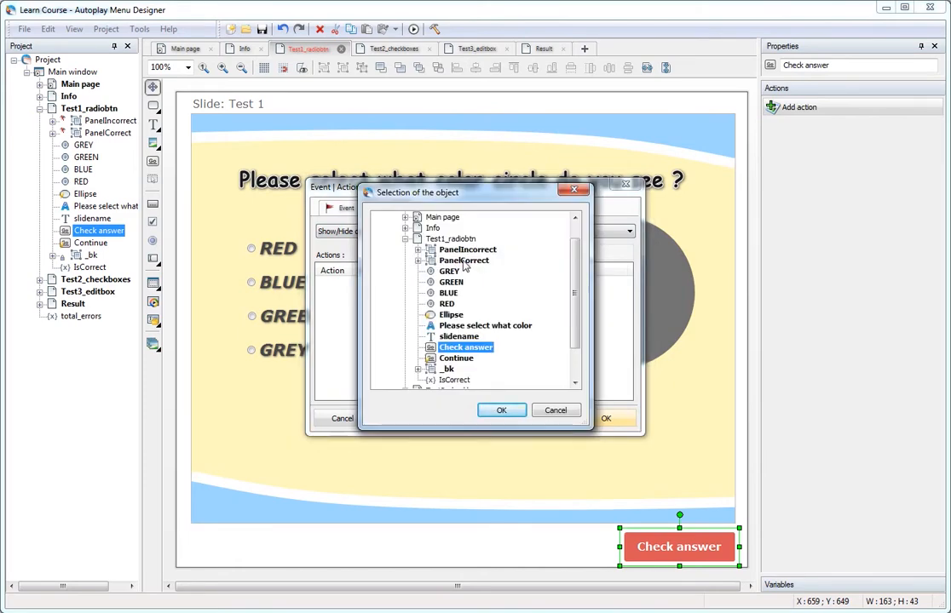
left_click(466, 261)
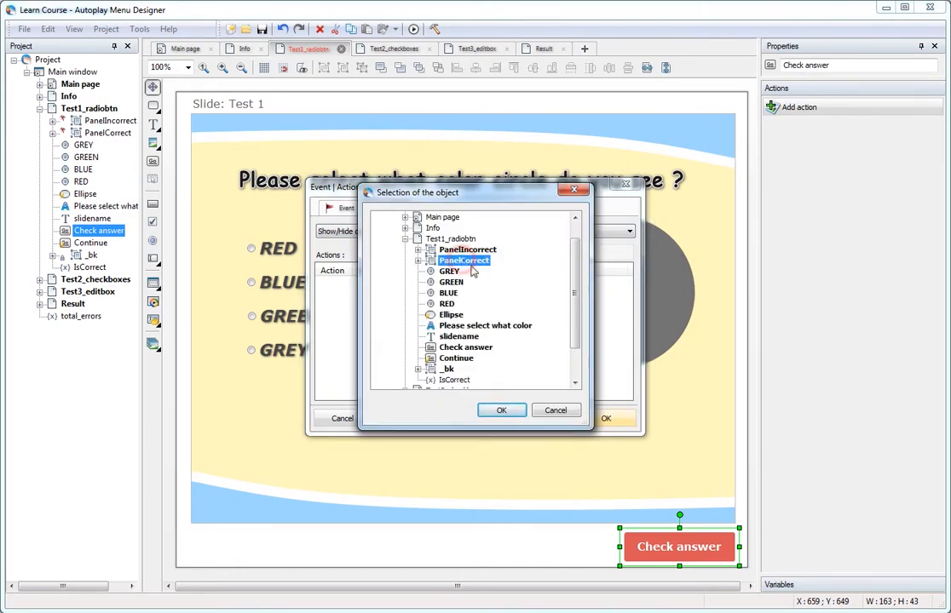
left_click(501, 411)
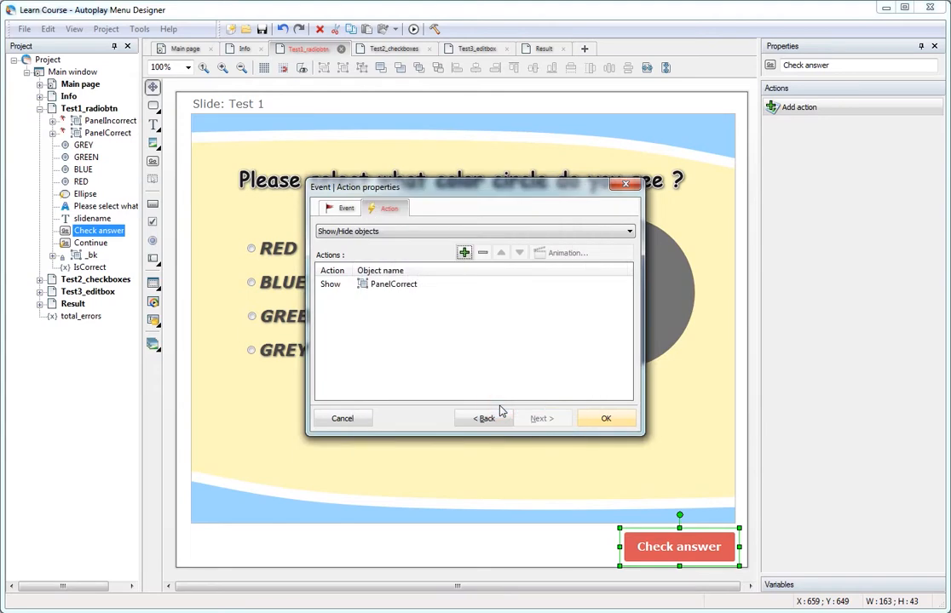
left_click(606, 419)
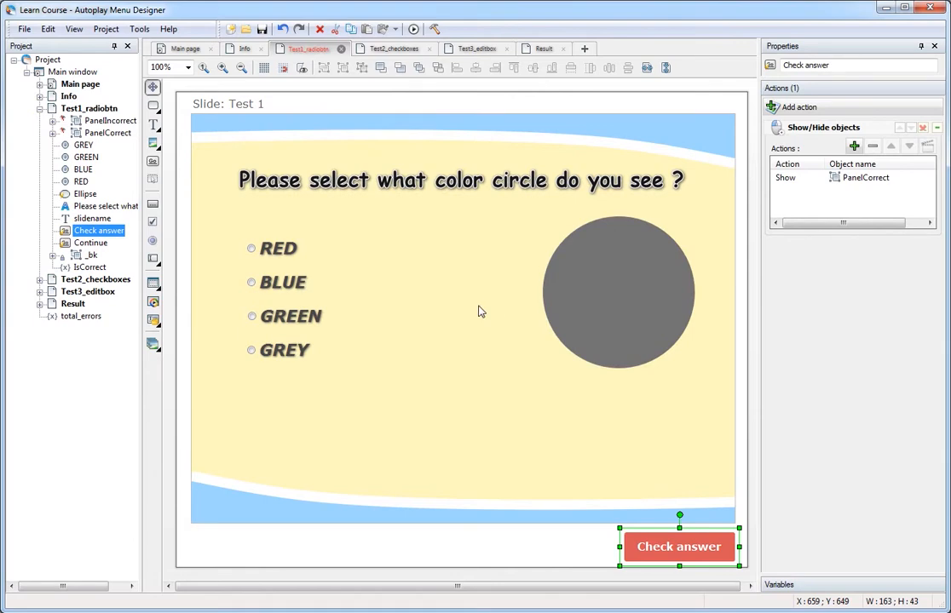
Start a second Mouse Click action for the Check answer button with the condition !IsCorrect.
left_click(833, 106)
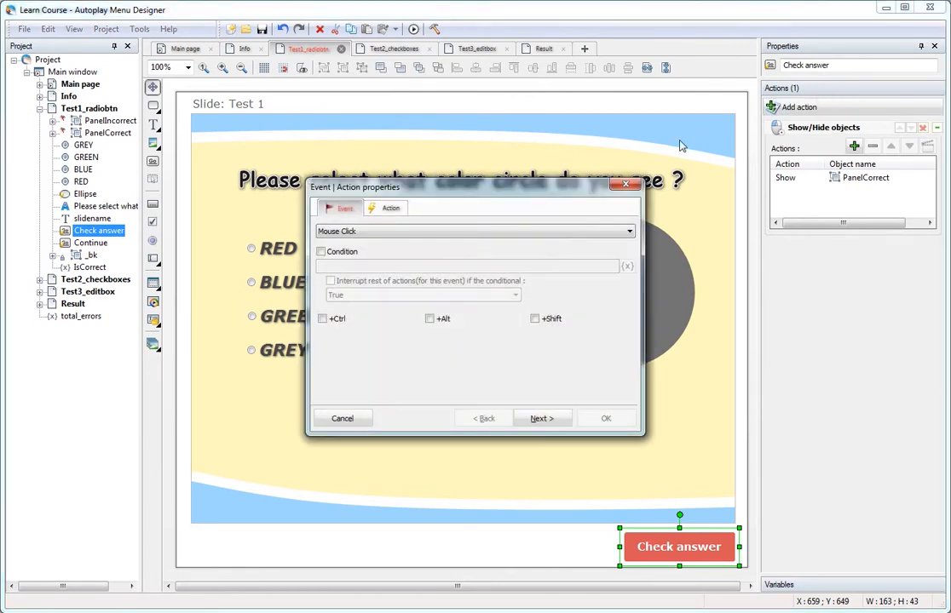
left_click(321, 251)
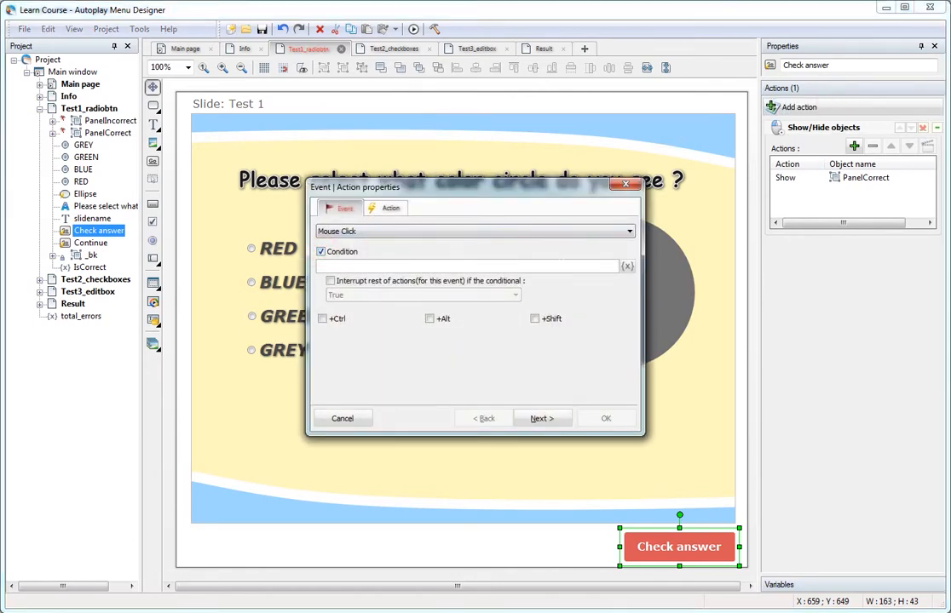
left_click(627, 267)
left_click_drag(574, 293, 580, 356)
double_click(454, 252)
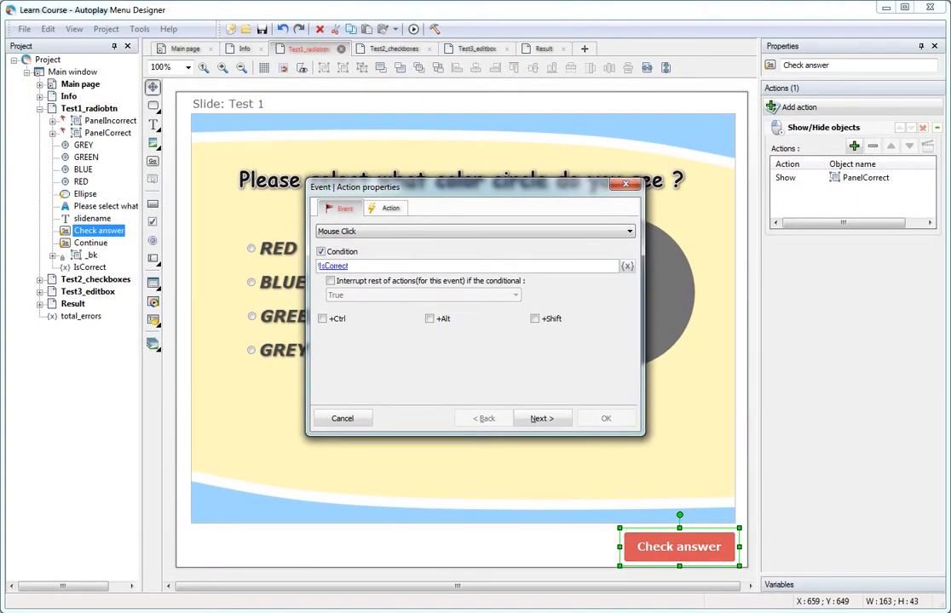
Make the !IsCorrect action a Show/Hide objects operation that shows the PanelIncorrect group, and save it.
left_click(385, 207)
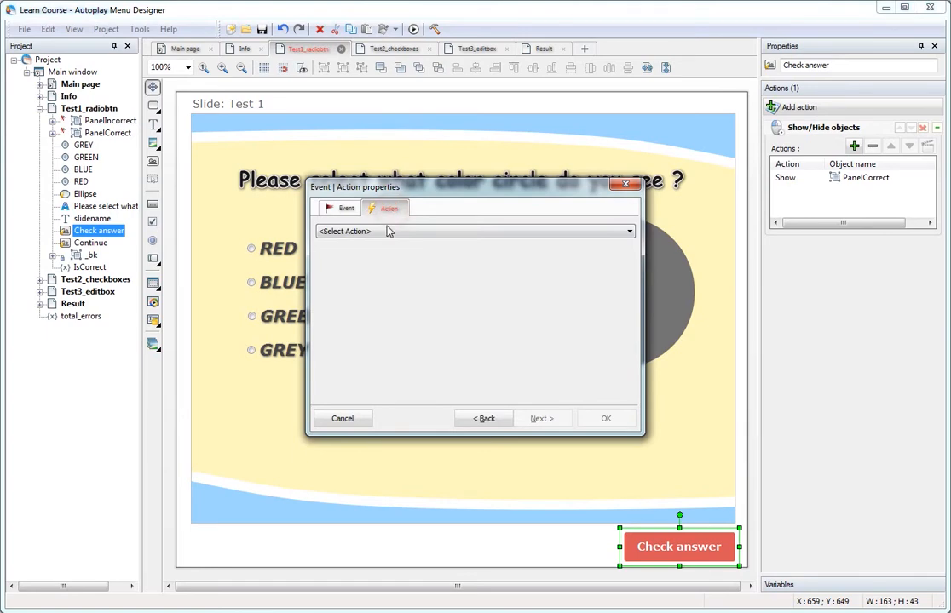
left_click(381, 231)
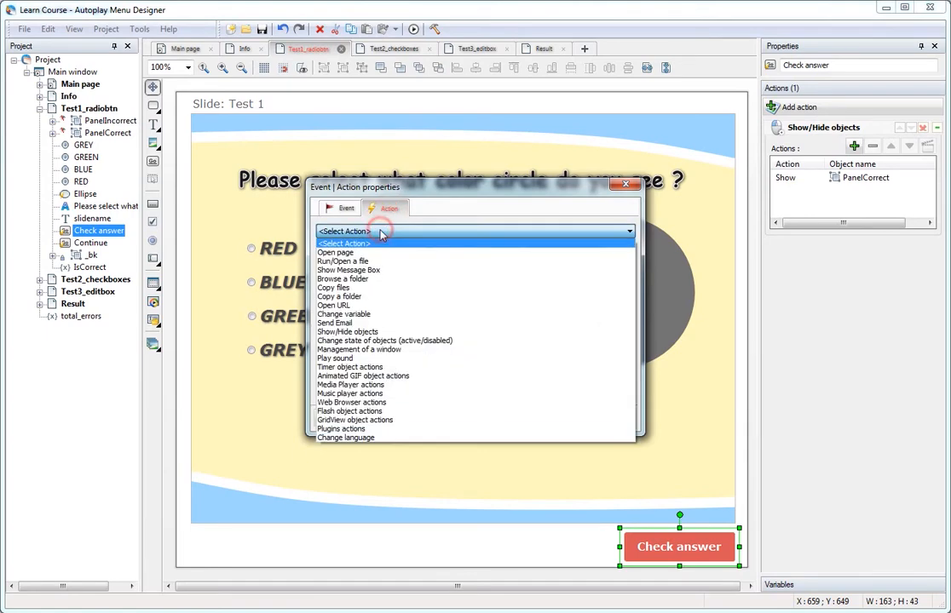
left_click(363, 332)
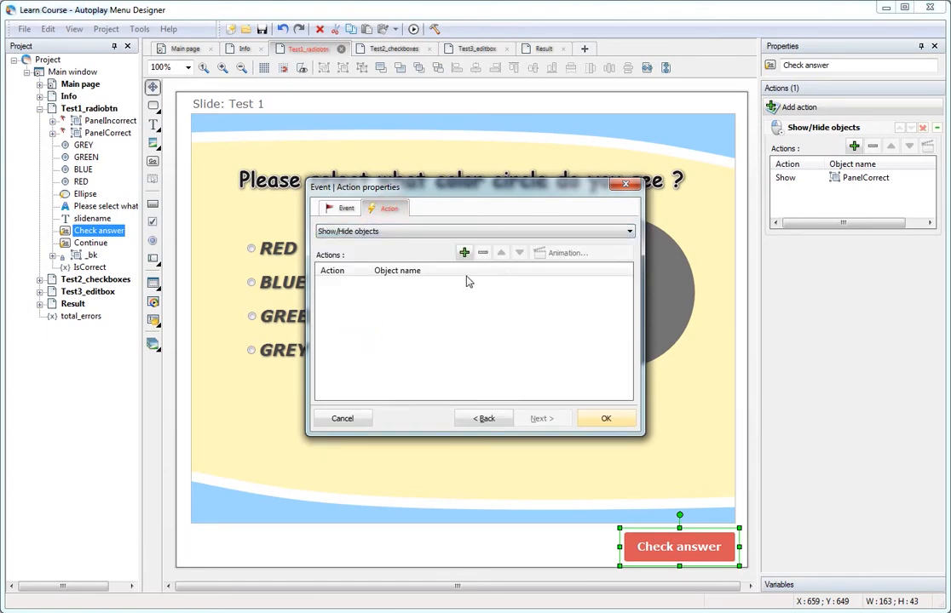
left_click(464, 250)
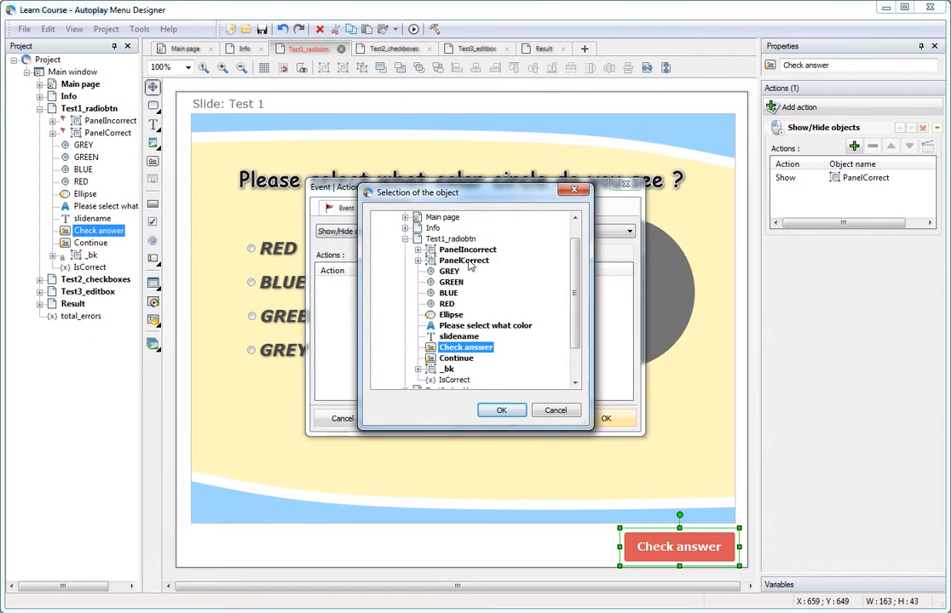
left_click(467, 249)
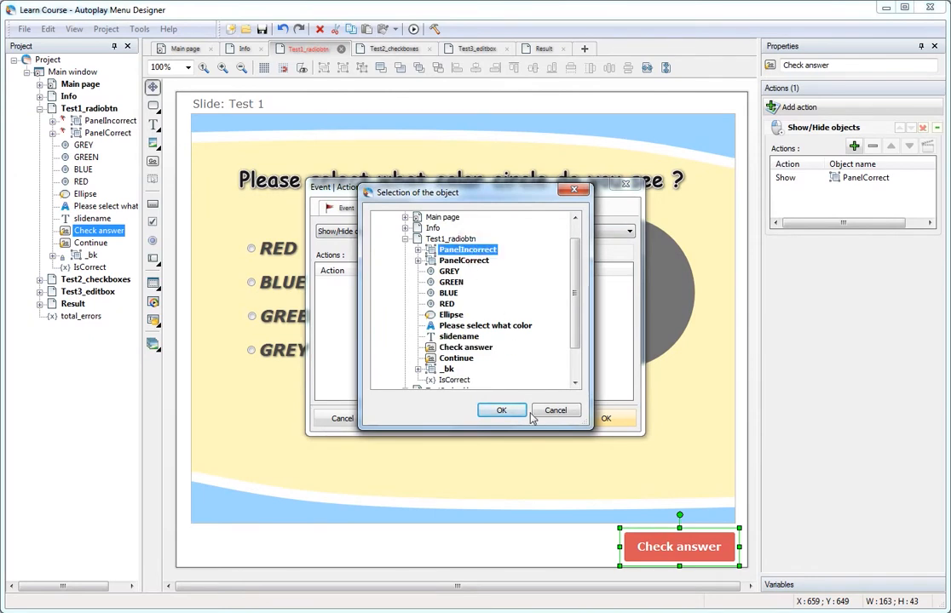
left_click(500, 413)
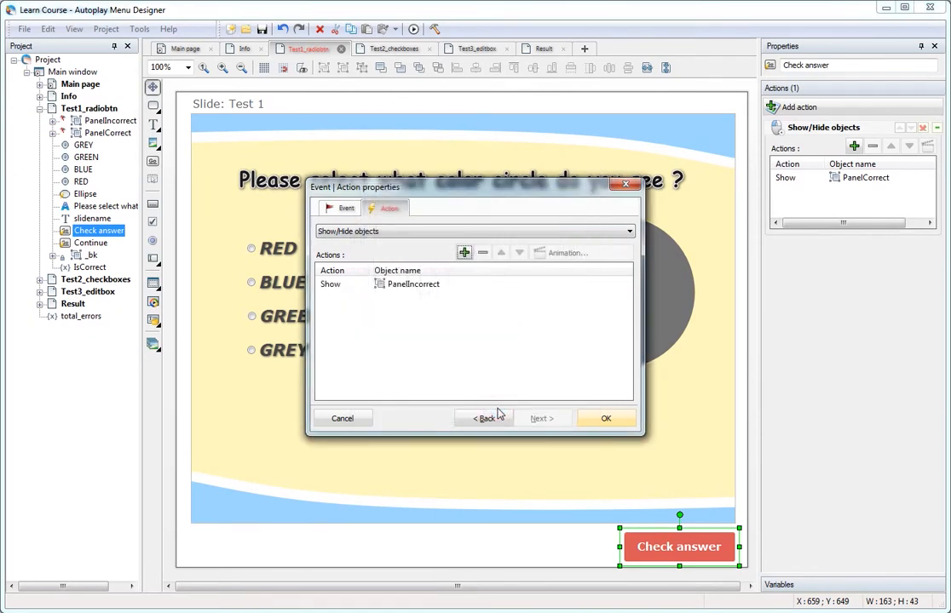
left_click(606, 418)
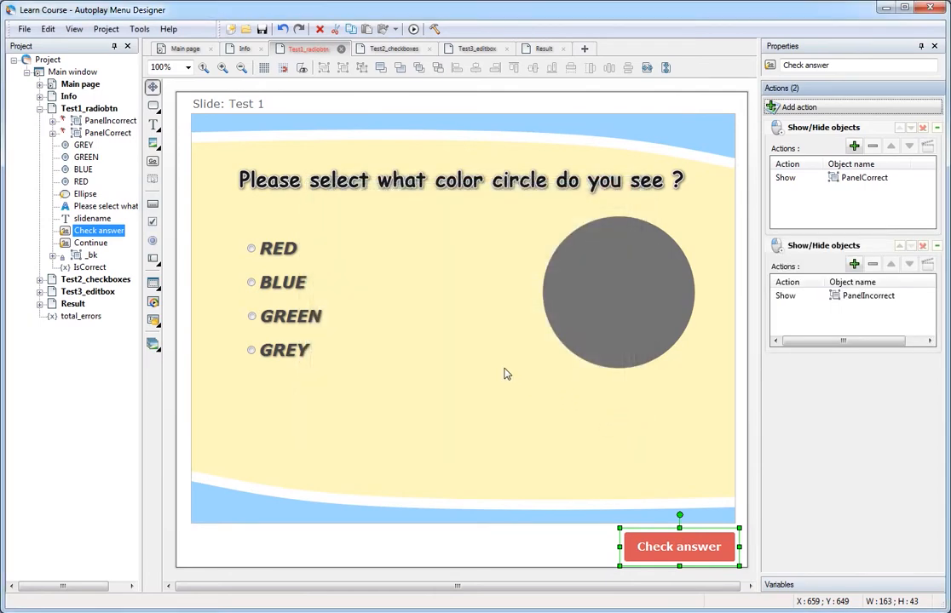
Preview the Test 1 slide, check the answers BLUE and GREY, and close the preview.
key("F5")
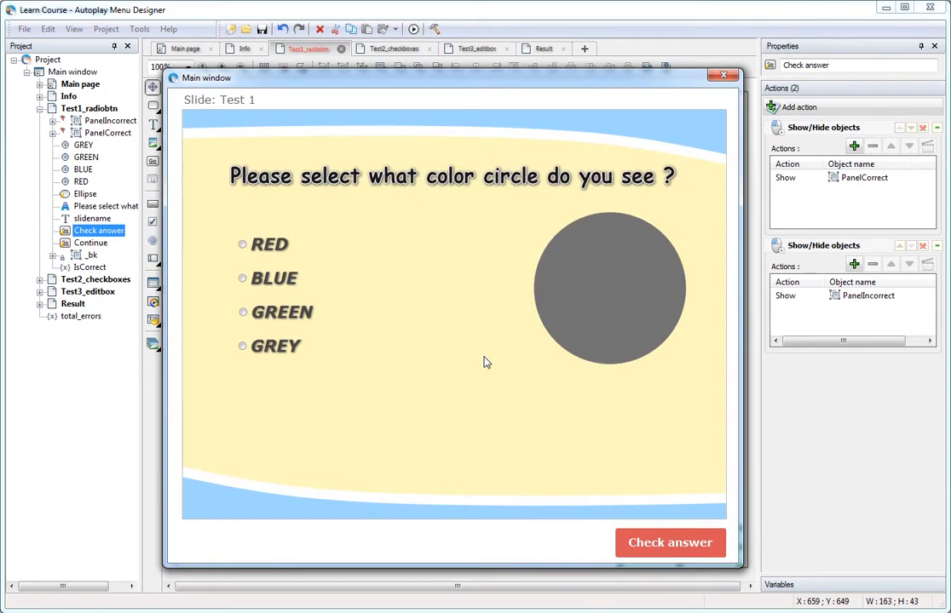
left_click(241, 278)
left_click(665, 544)
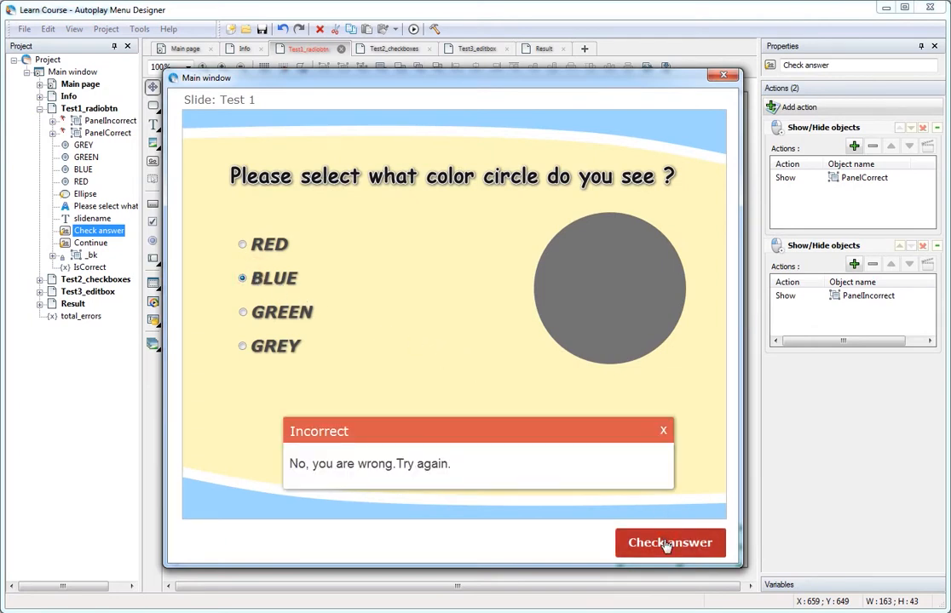
left_click(663, 431)
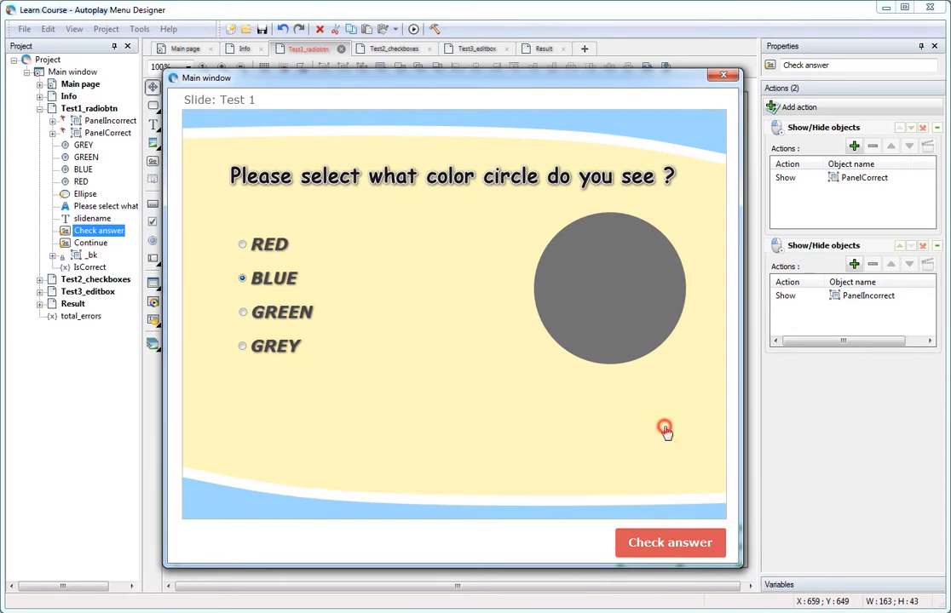
left_click(654, 543)
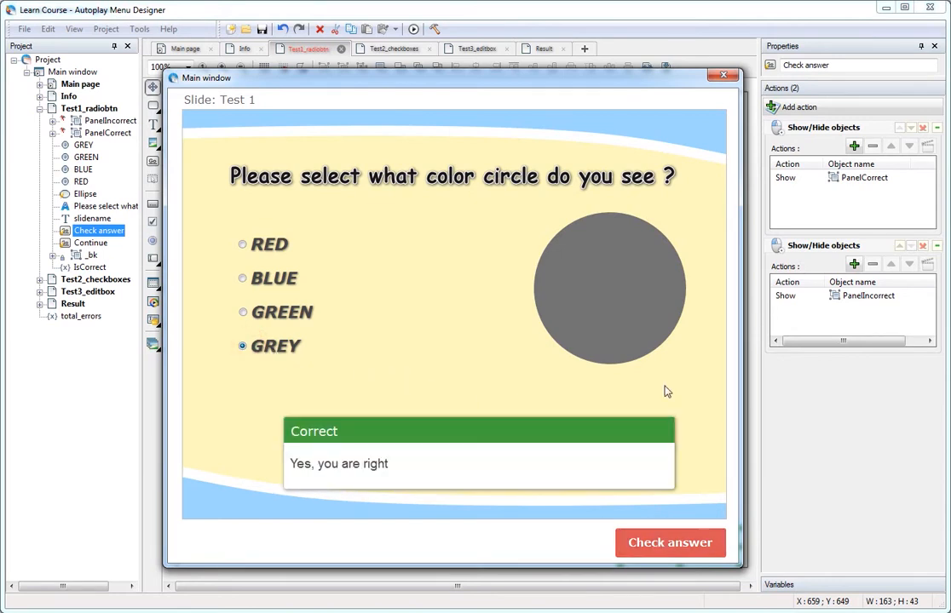
left_click(723, 78)
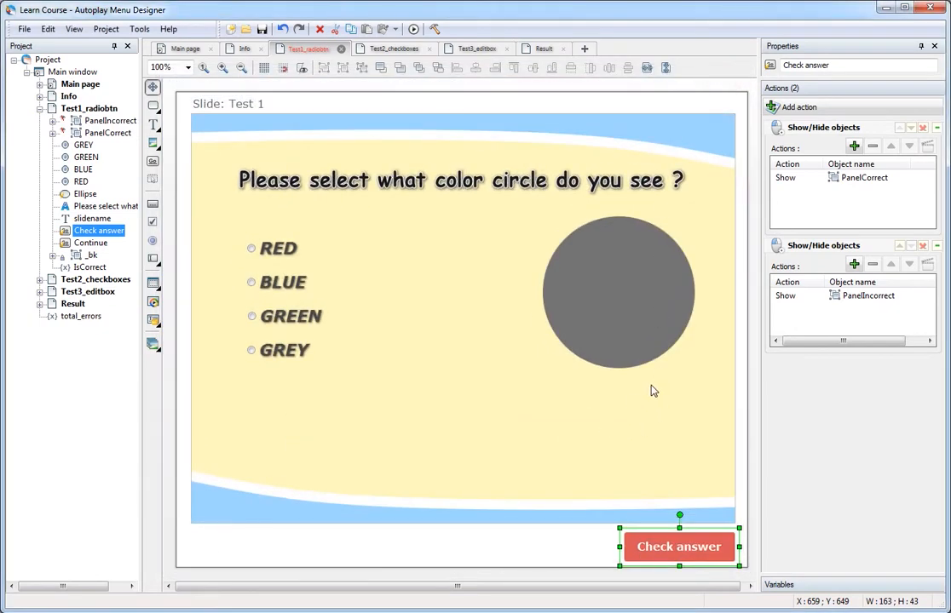
Start a third Mouse Click action for the Check answer button, using the IsCorrect variable as its condition.
left_click(814, 109)
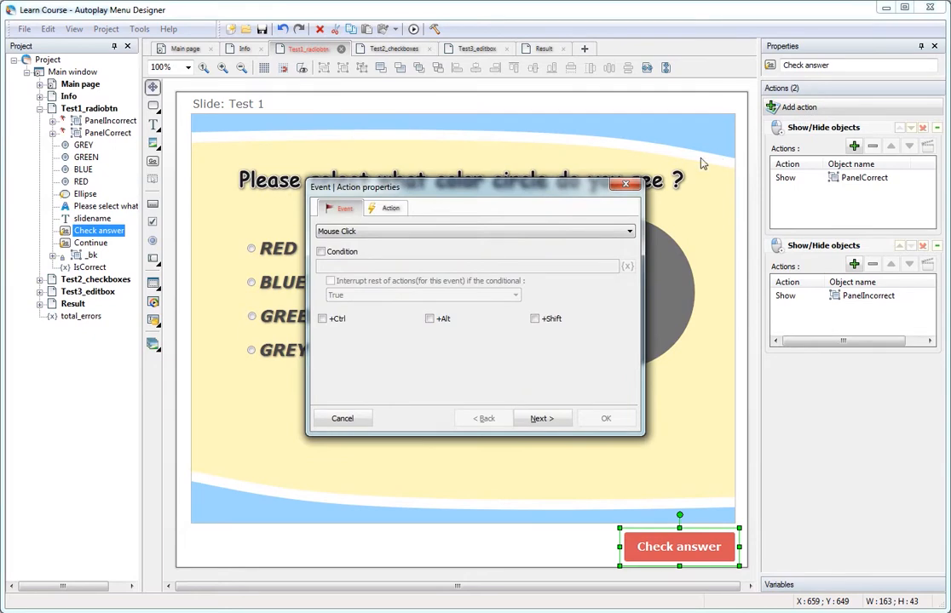
left_click(322, 253)
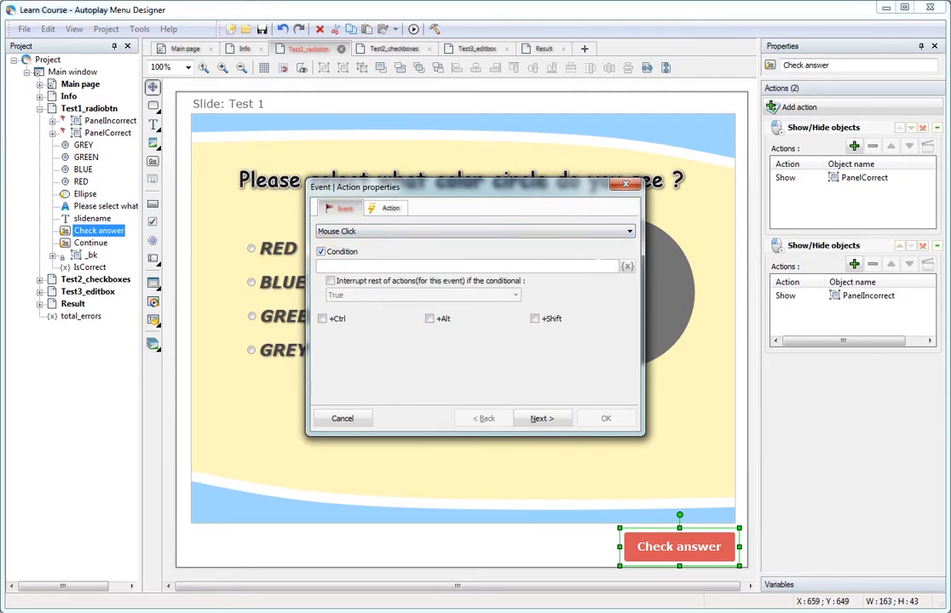
left_click(627, 270)
left_click_drag(576, 256, 575, 312)
double_click(471, 336)
Make the third action a Show/Hide objects operation that hides the Check answer button, and save it.
left_click(390, 207)
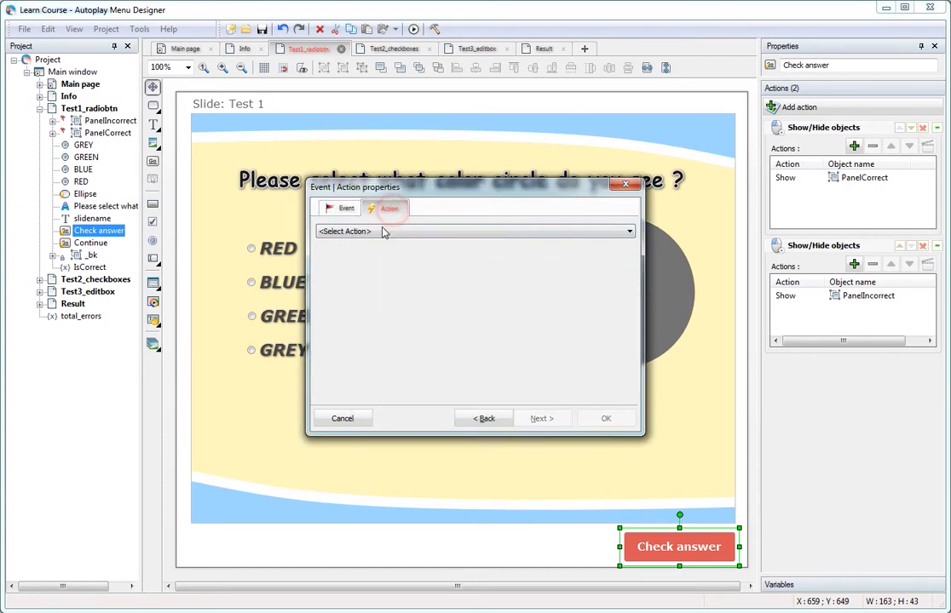
left_click(388, 231)
left_click(361, 332)
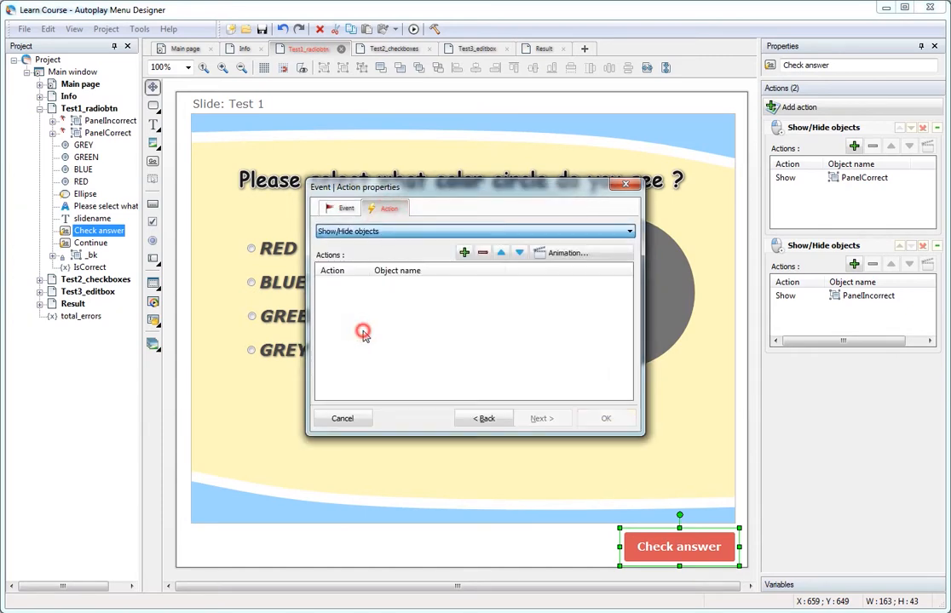
left_click(464, 252)
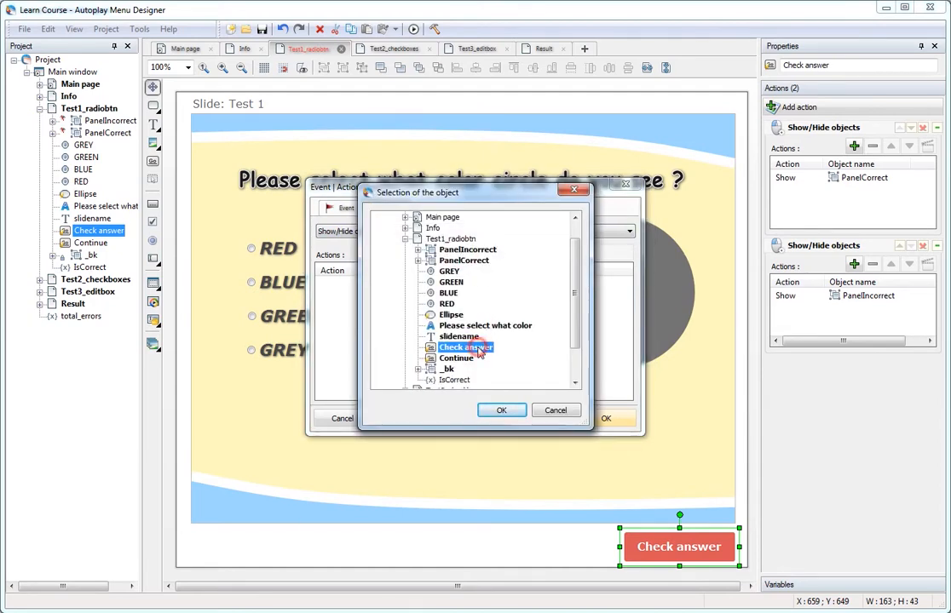
left_click(499, 410)
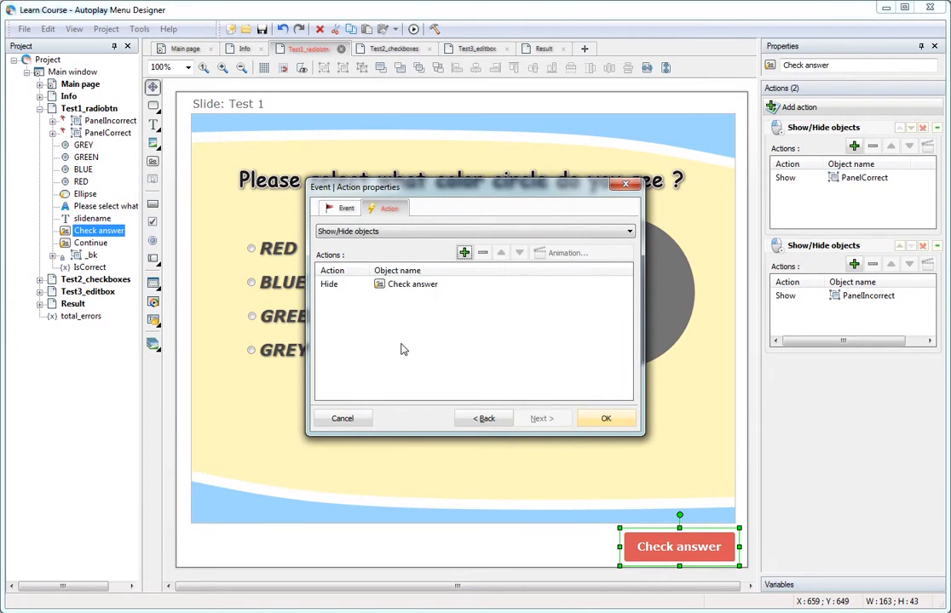
left_click(345, 286)
left_click(361, 286)
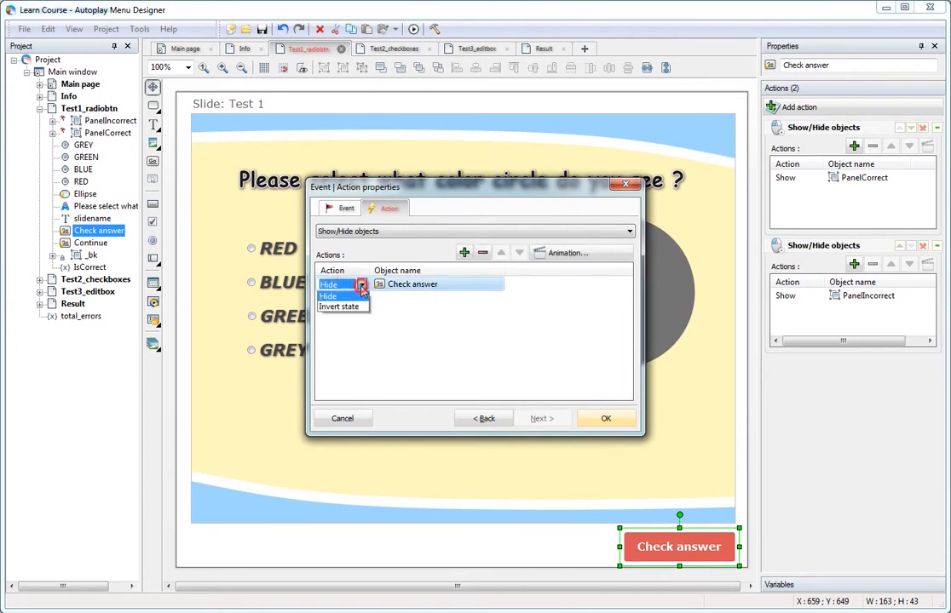
left_click(341, 297)
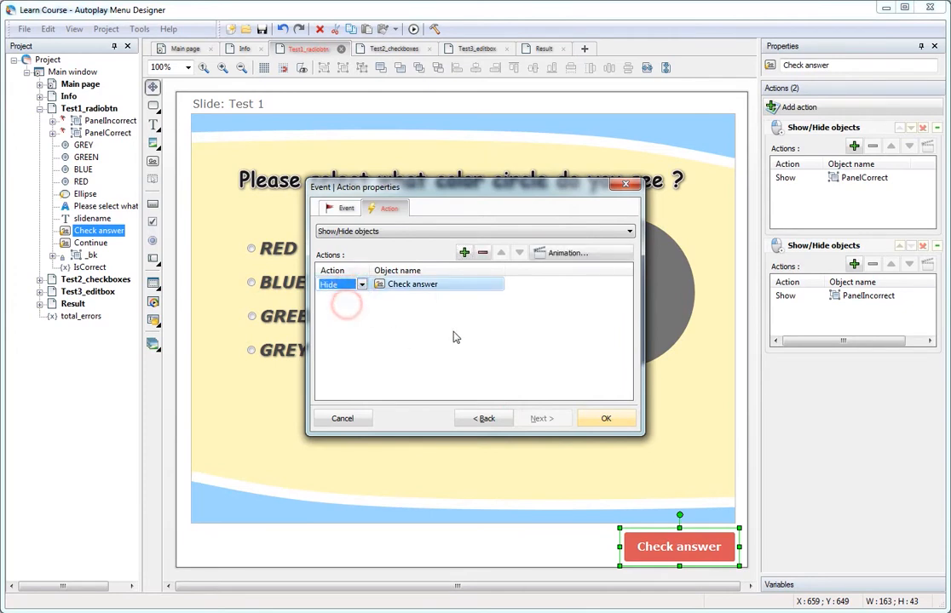
left_click(605, 420)
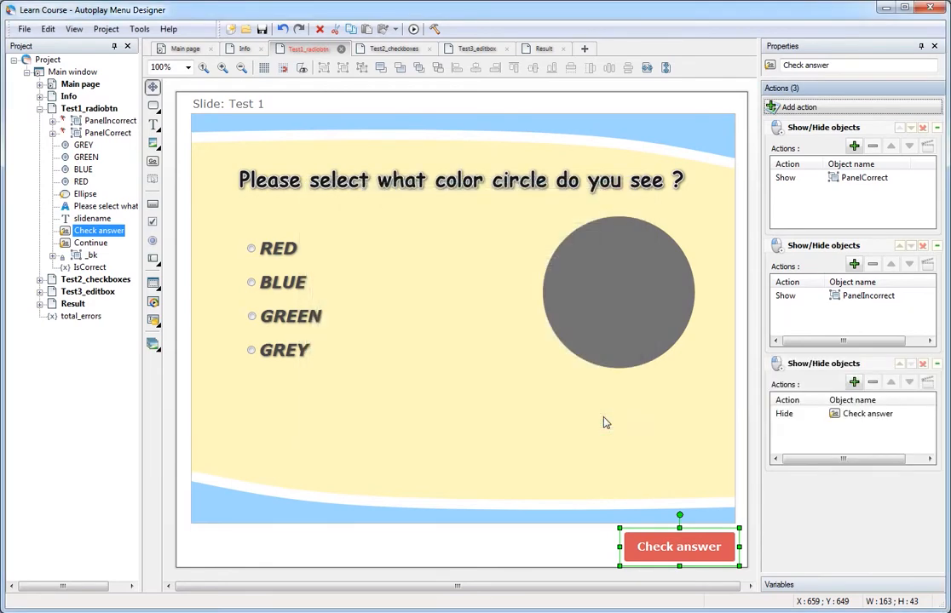
Preview the Test 1 slide, check the answer GREY, continue to the Test 2 slide, and close the preview.
key("F5")
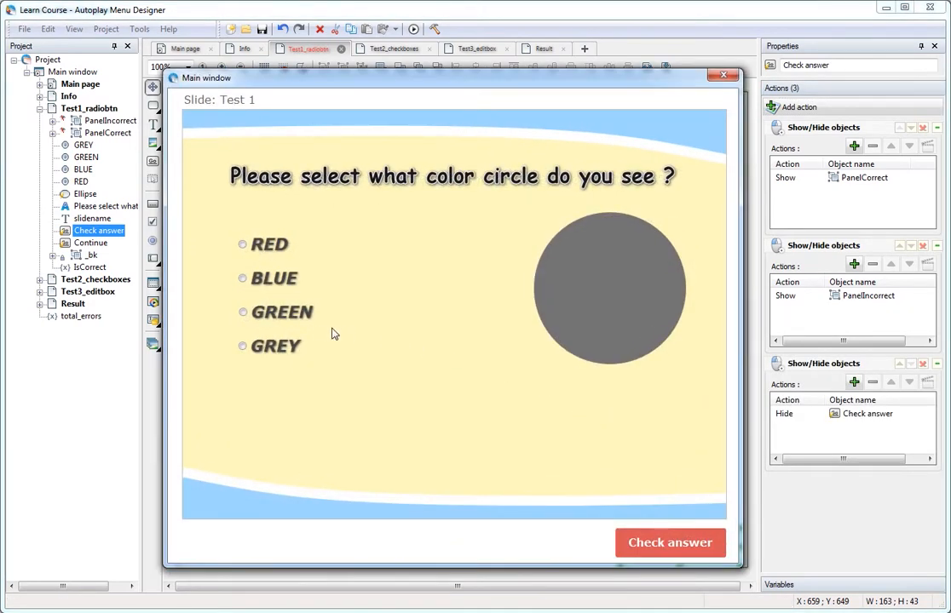
left_click(254, 351)
left_click(660, 546)
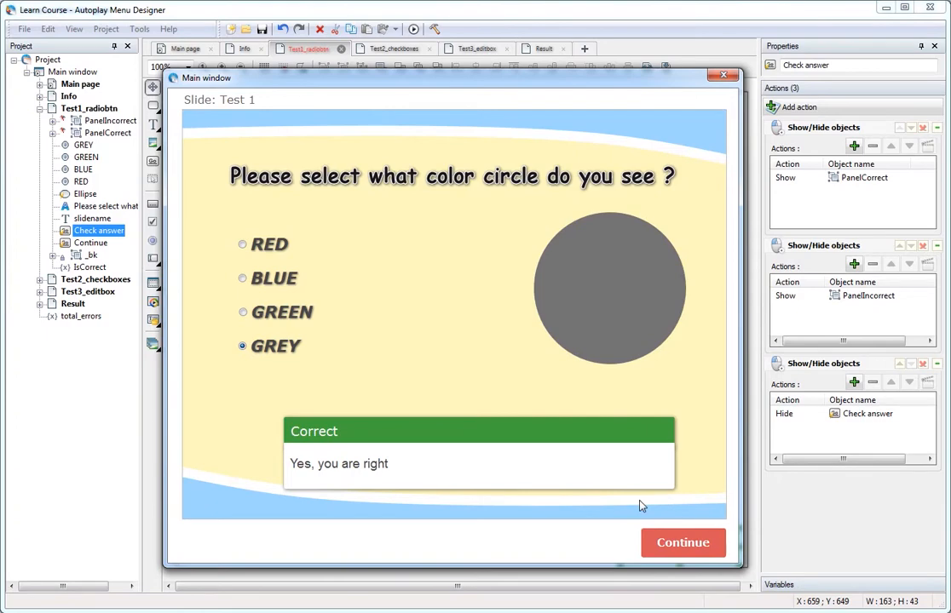
left_click(706, 552)
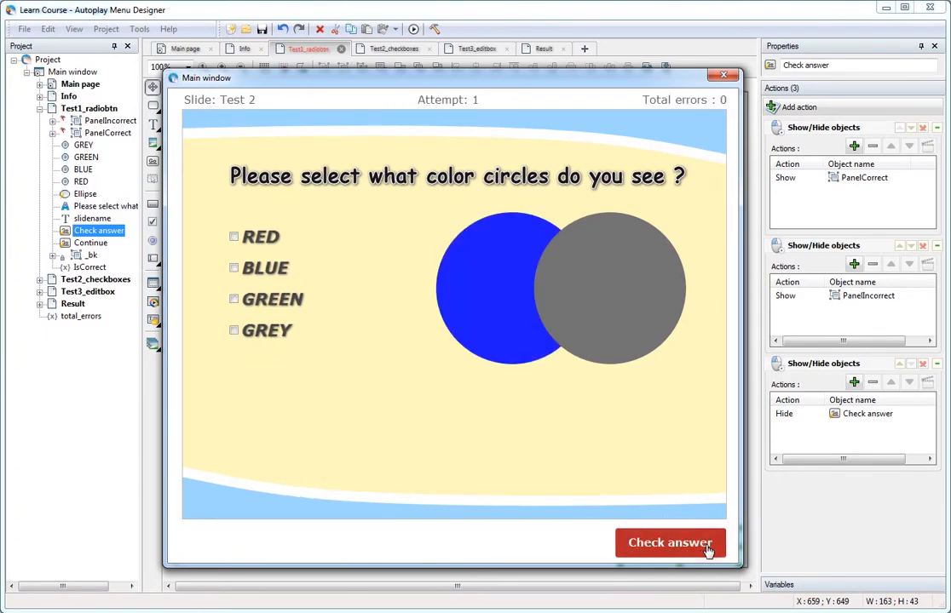
left_click(720, 79)
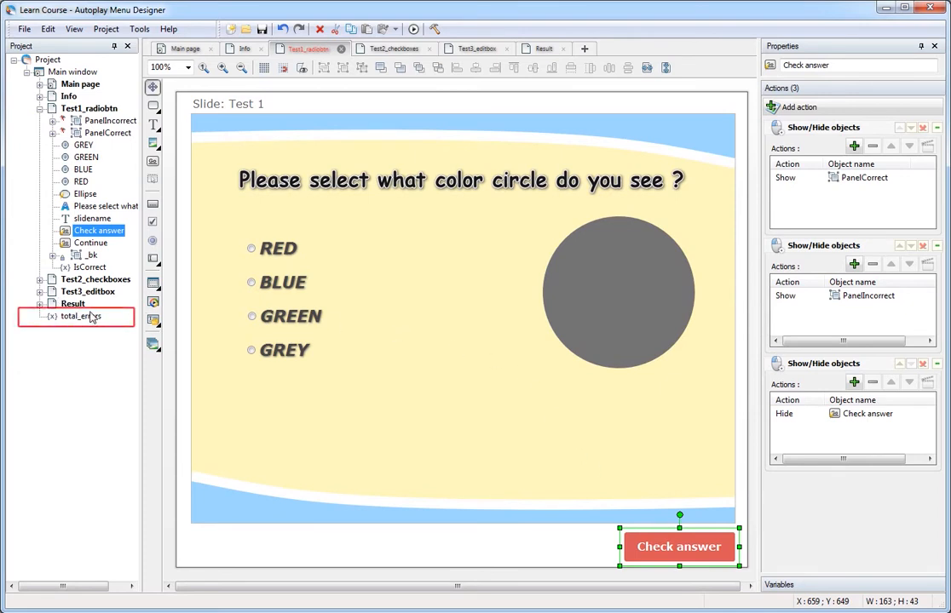
left_click(74, 72)
right_click(76, 73)
mouse_move(103, 82)
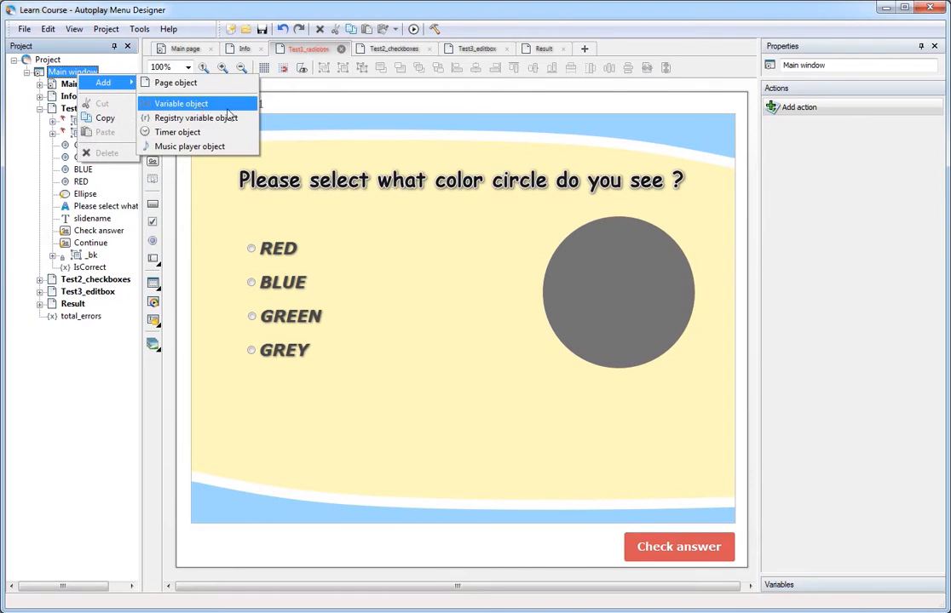
left_click(467, 351)
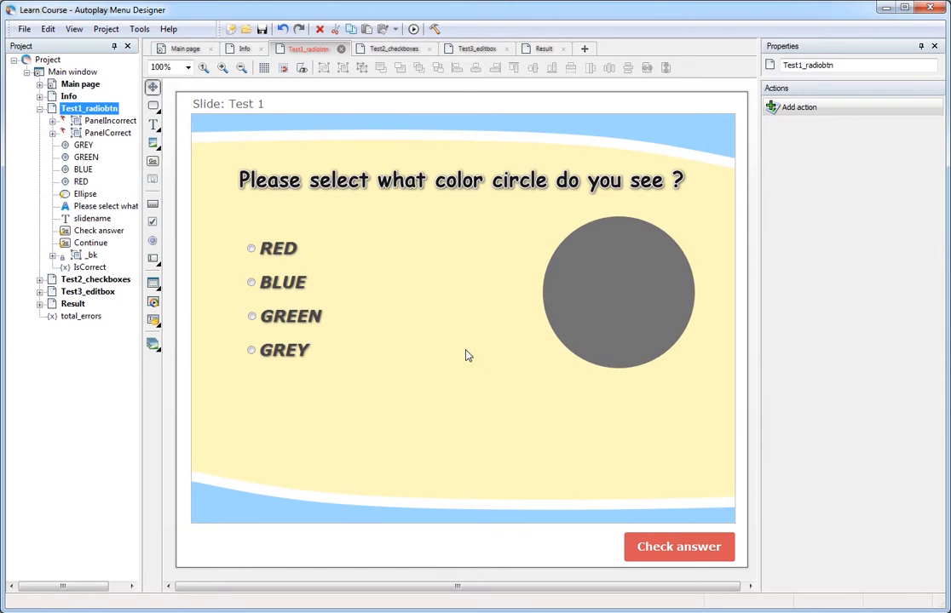
Start a fourth Mouse Click action for the Check answer button, using the negated IsCorrect variable as its condition.
left_click(690, 553)
left_click(823, 109)
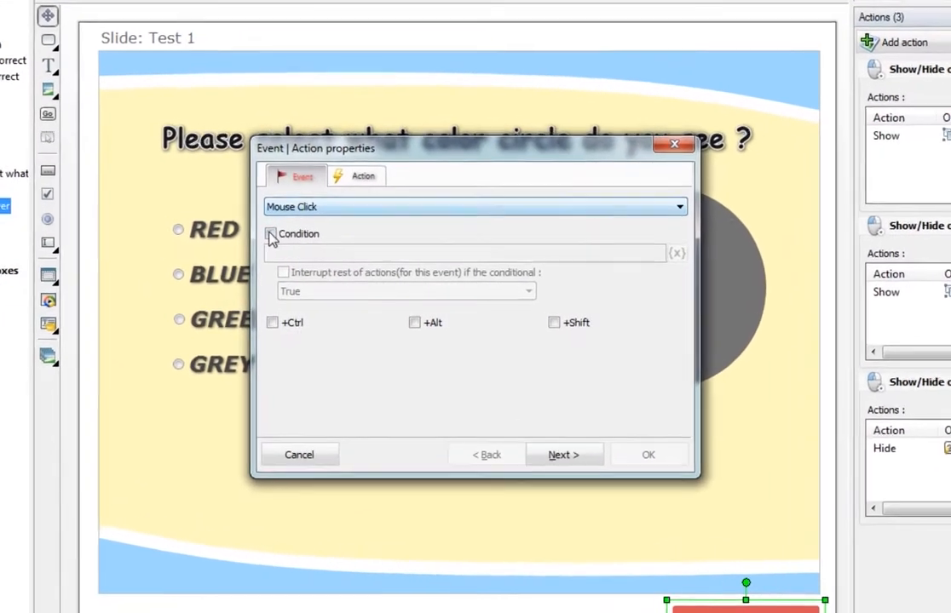
left_click(271, 235)
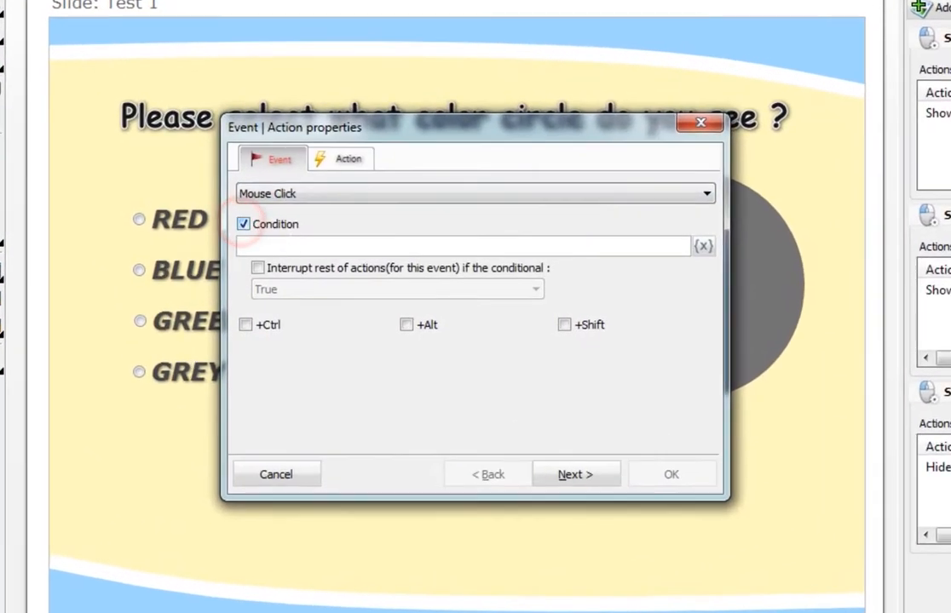
left_click(676, 253)
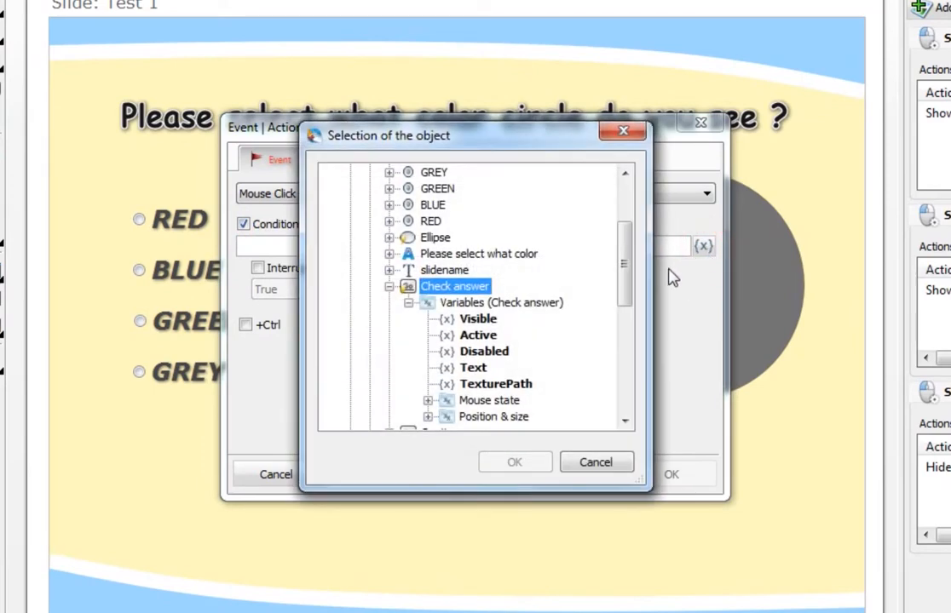
left_click_drag(624, 265, 628, 327)
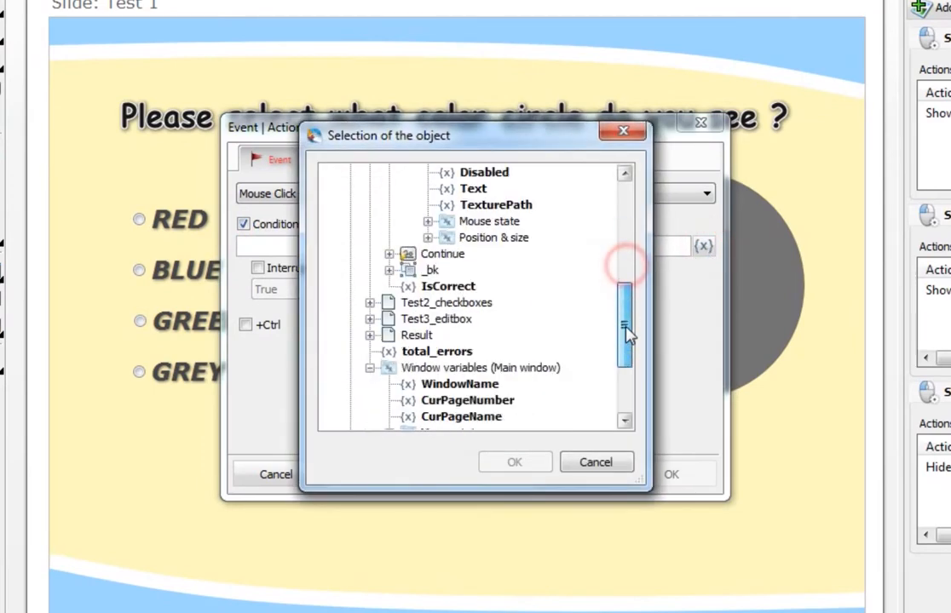
double_click(450, 289)
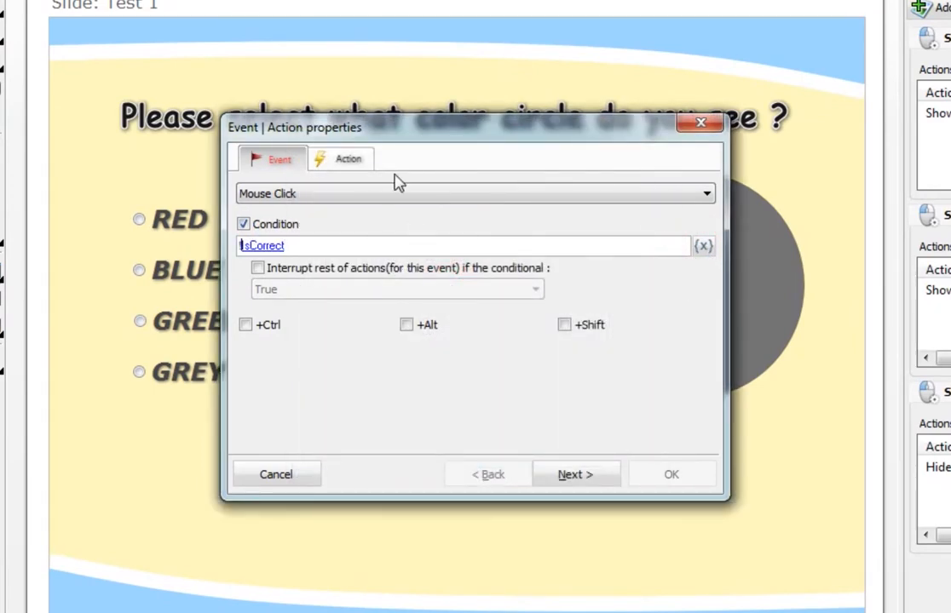
Make the fourth action a Change variable operation that targets total_errors.
left_click(344, 160)
left_click(319, 198)
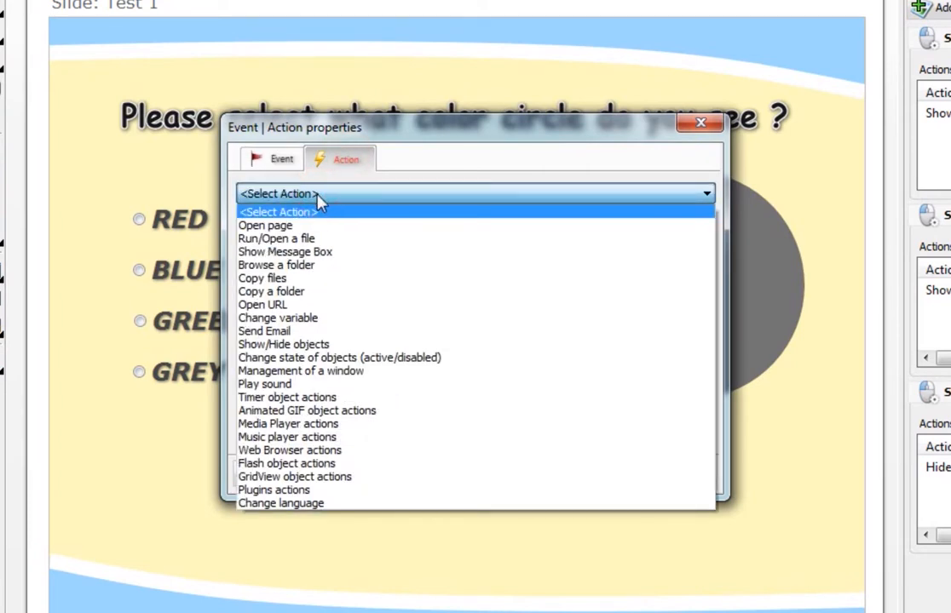
left_click(308, 318)
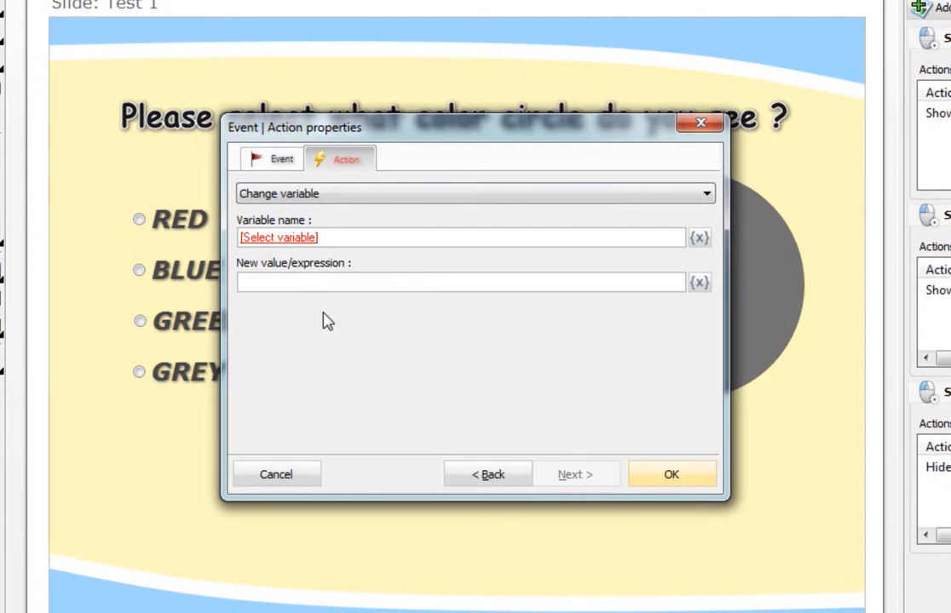
left_click(240, 238)
left_click(699, 238)
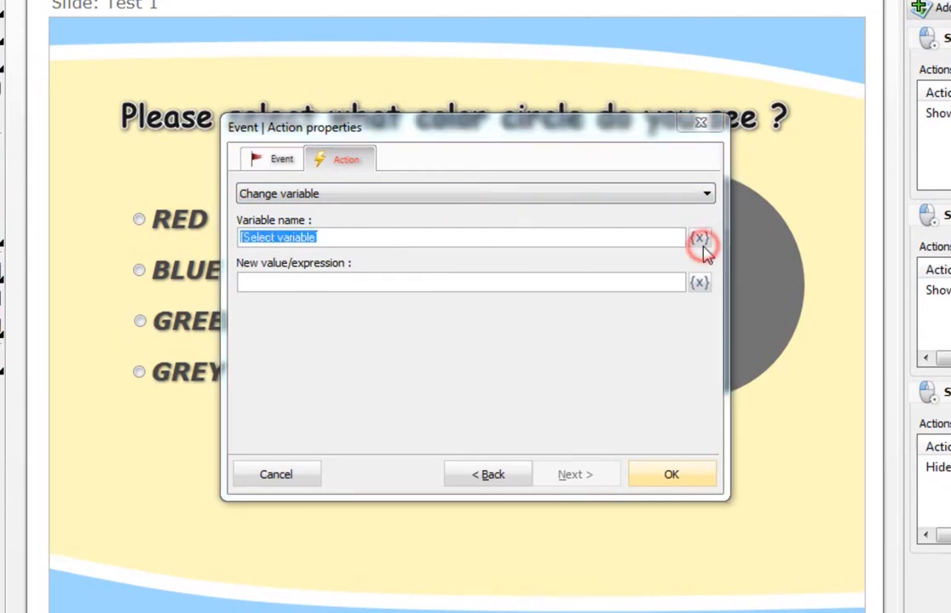
left_click_drag(621, 270, 612, 374)
double_click(436, 318)
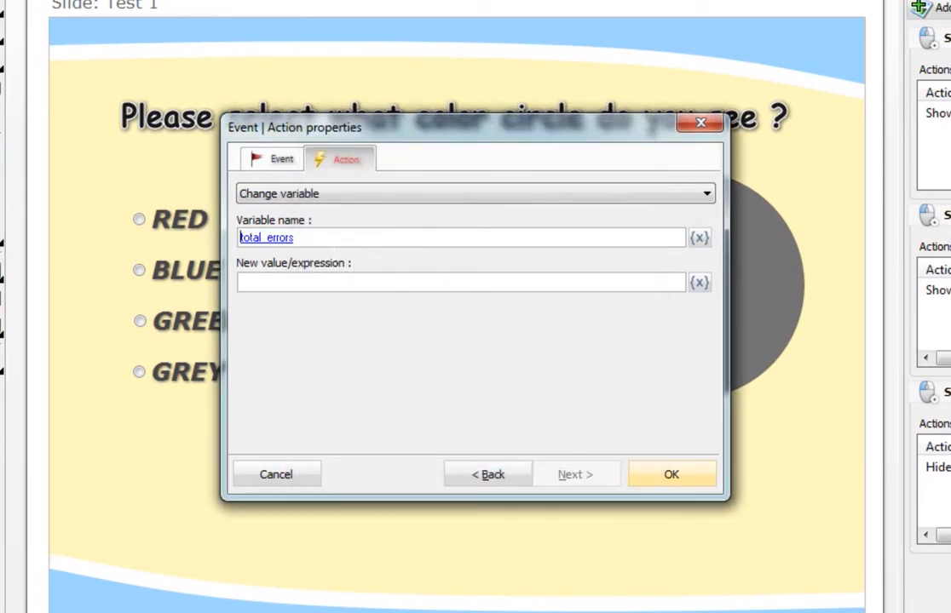
Set the action's new value expression to total_errors+1 and save the action.
left_click_drag(331, 242, 188, 228)
left_click_drag(283, 240, 290, 282)
left_click(338, 284)
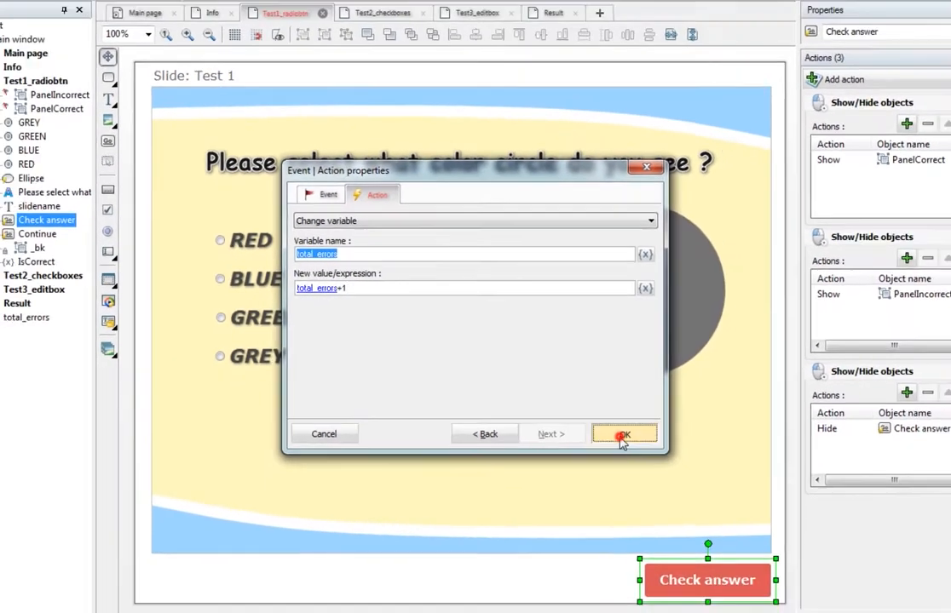
left_click(670, 479)
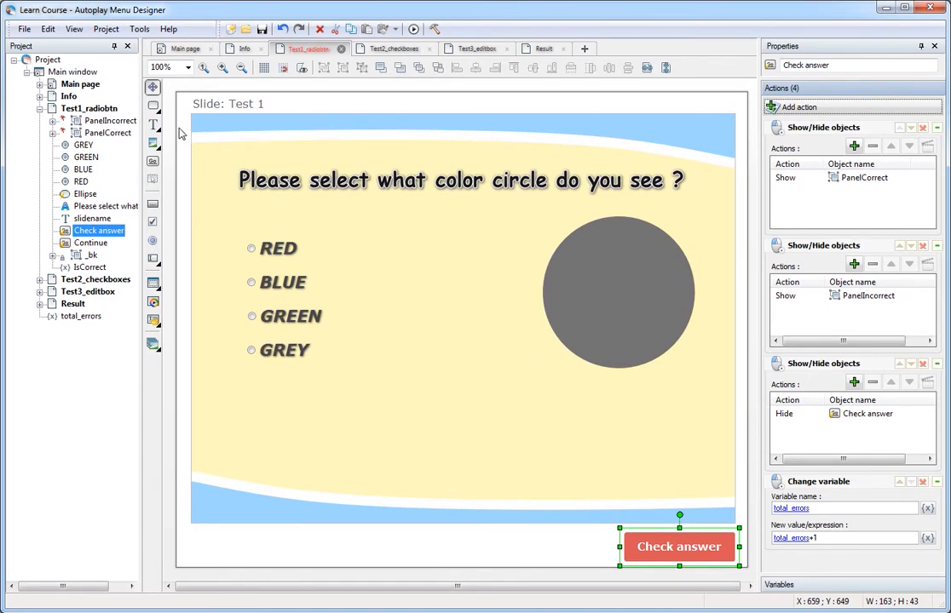
Add a text object reading "Total errors: N", about 118 by 23 pixels, above the blue band at the slide's upper right corner.
left_click(151, 126)
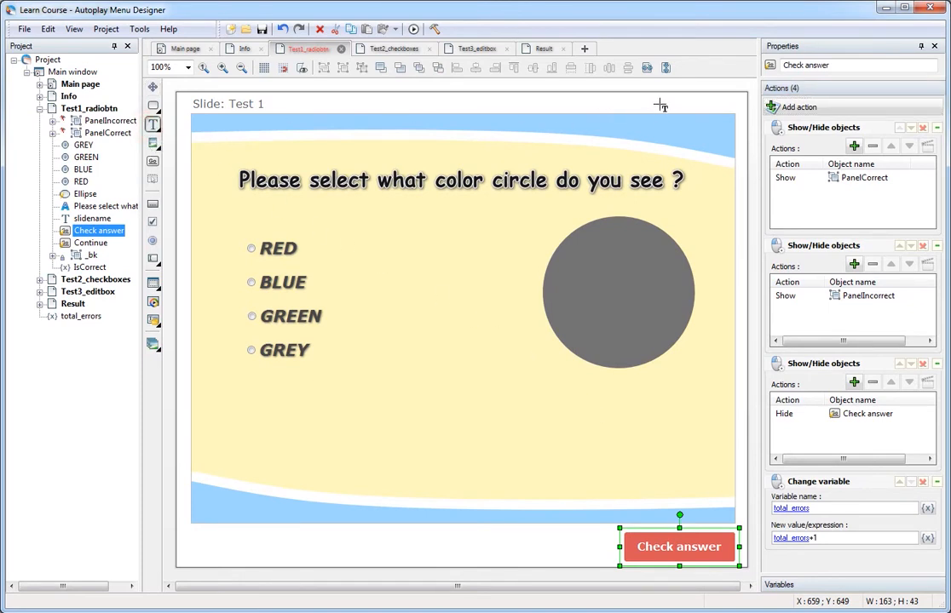
left_click_drag(651, 98, 734, 114)
type("Total errors: N")
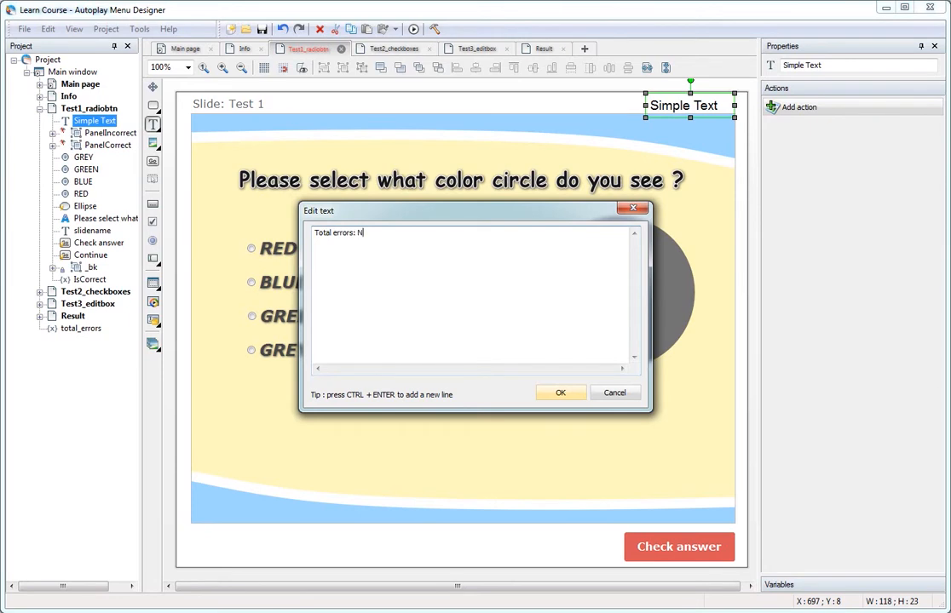
left_click(560, 395)
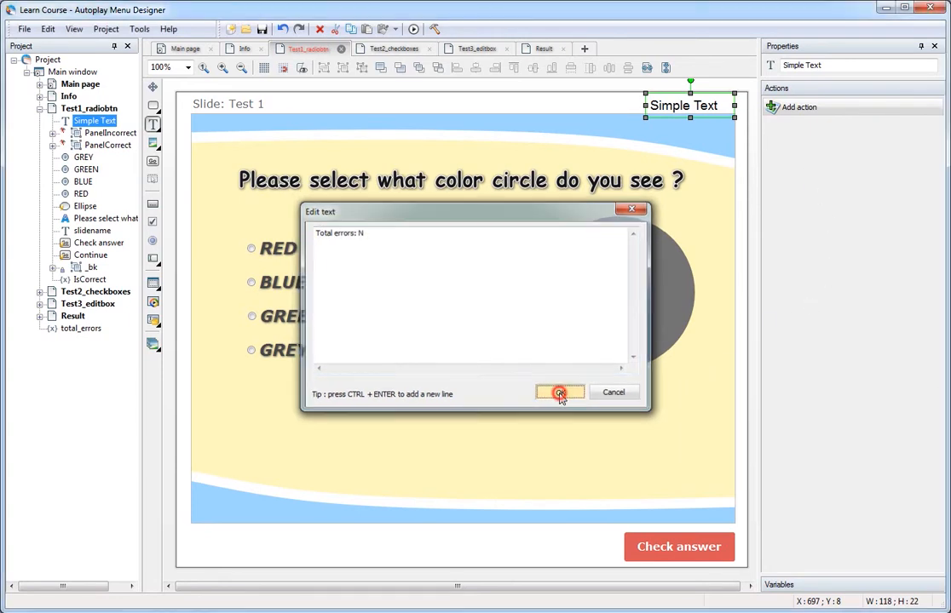
Copy the style of the "Slide: Test 1" text and apply it to the Total errors text.
left_click(248, 103)
left_click(350, 29)
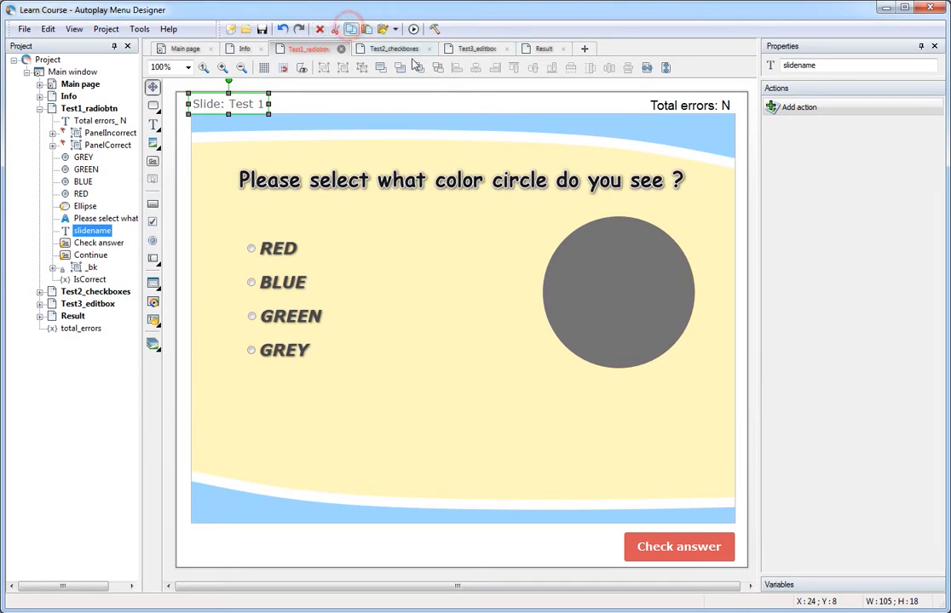
left_click(698, 108)
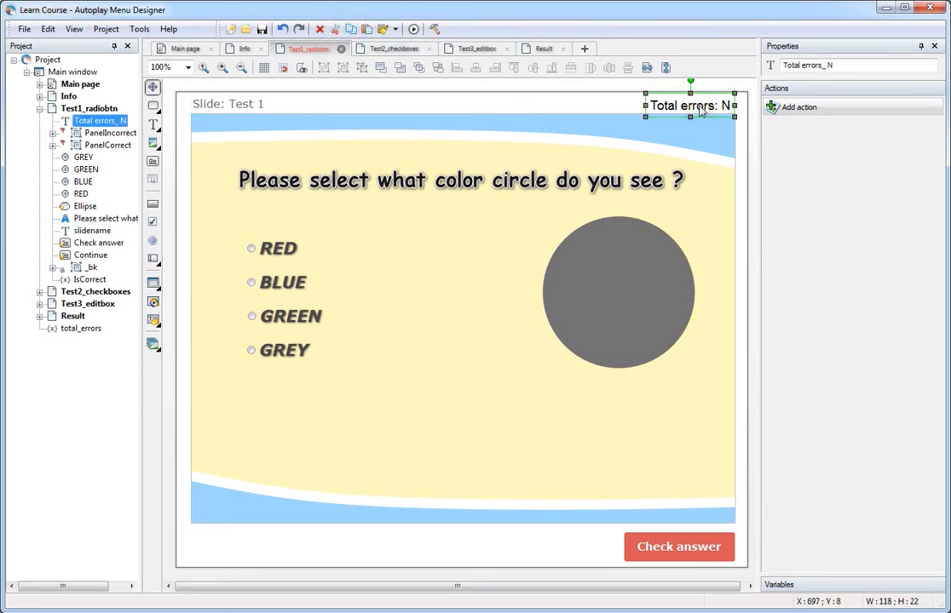
left_click(382, 30)
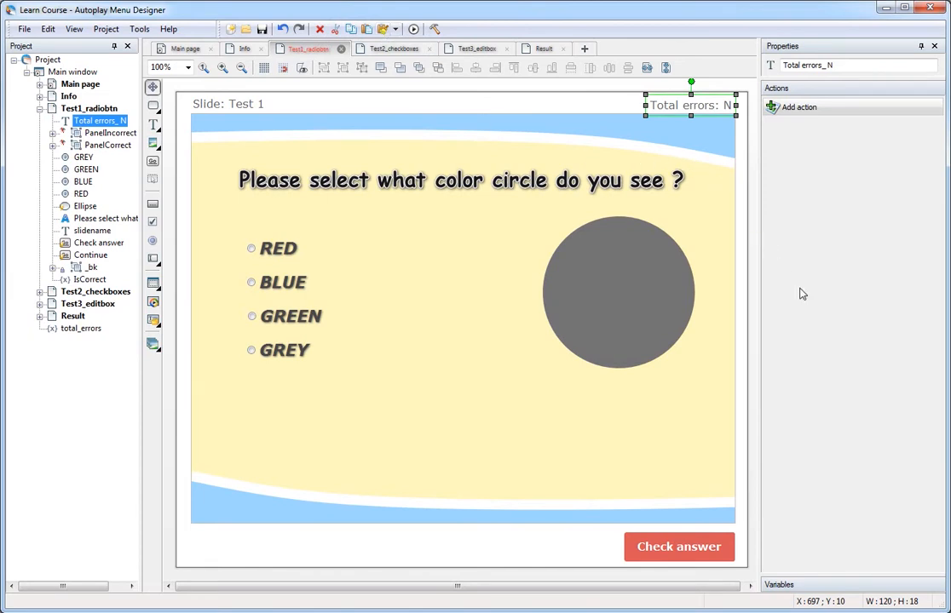
Add the Text property to the controlled variables of the Total errors text.
left_click(822, 586)
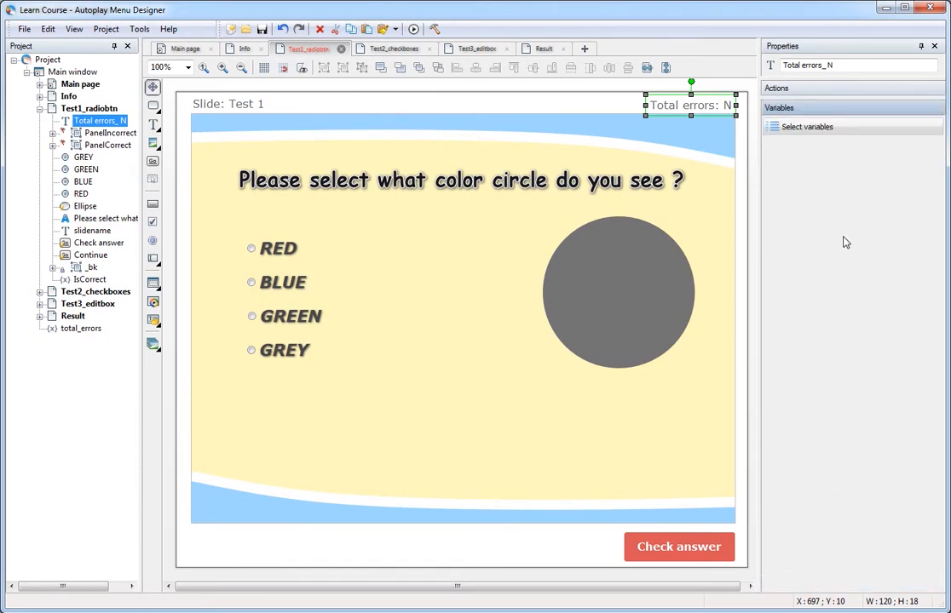
left_click(801, 128)
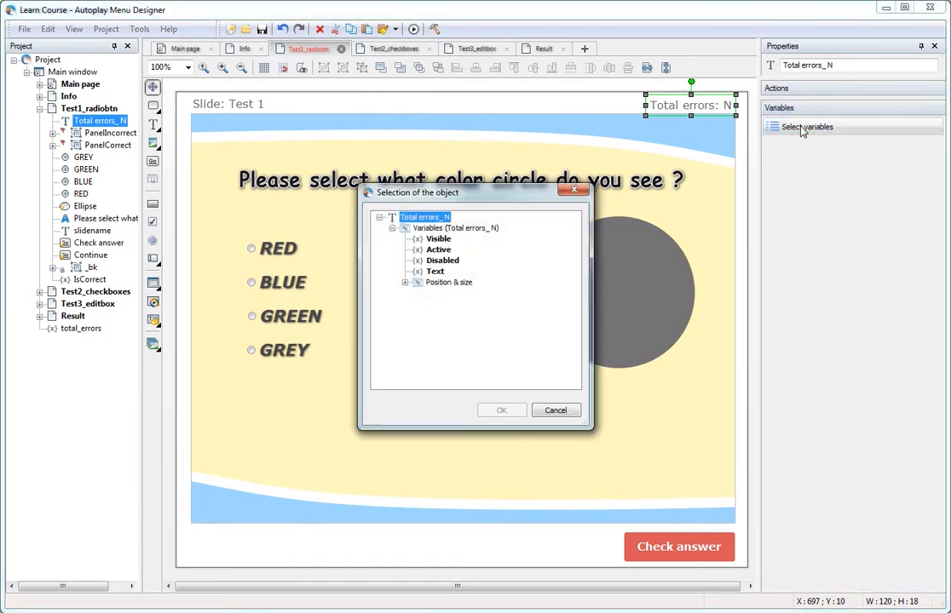
left_click(434, 270)
left_click(498, 412)
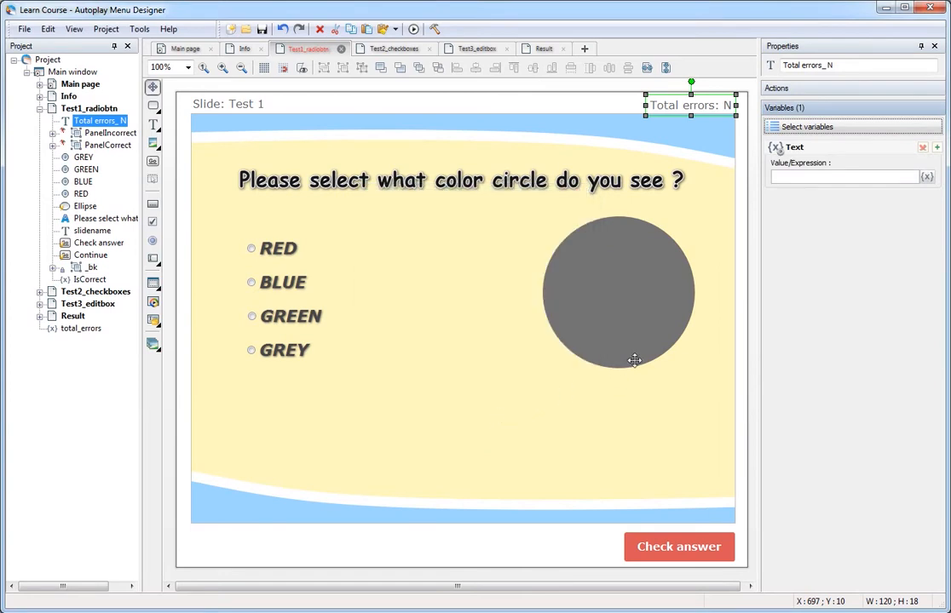
Set the Text variable's expression to "Total errors: " + total_errors.
left_click(777, 178)
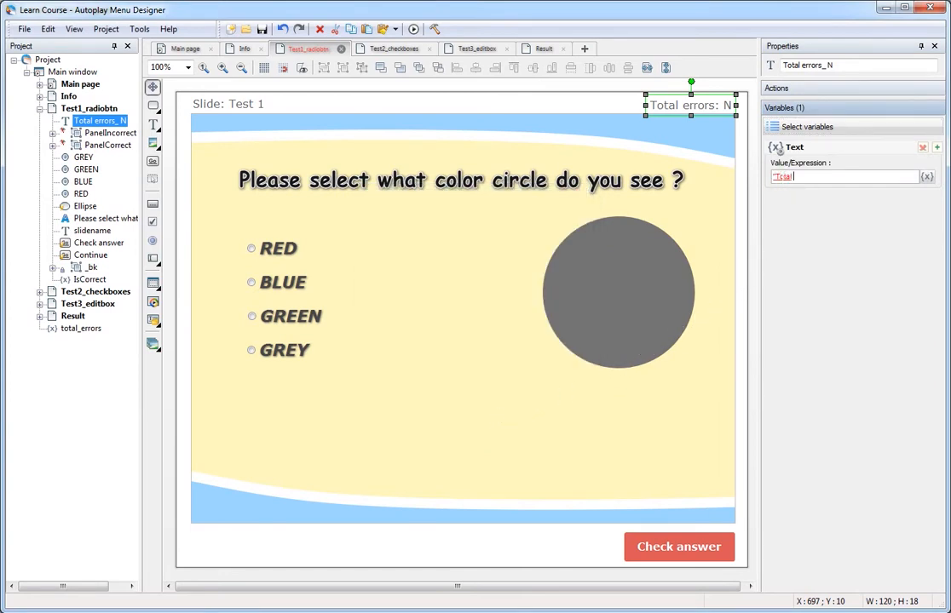
type("\"Total errors: \" +")
left_click(927, 178)
left_click_drag(577, 266, 573, 317)
double_click(452, 336)
Preview the Test 1 slide, check the answers BLUE and RED, dismiss the Incorrect panel, and close the preview.
key("F5")
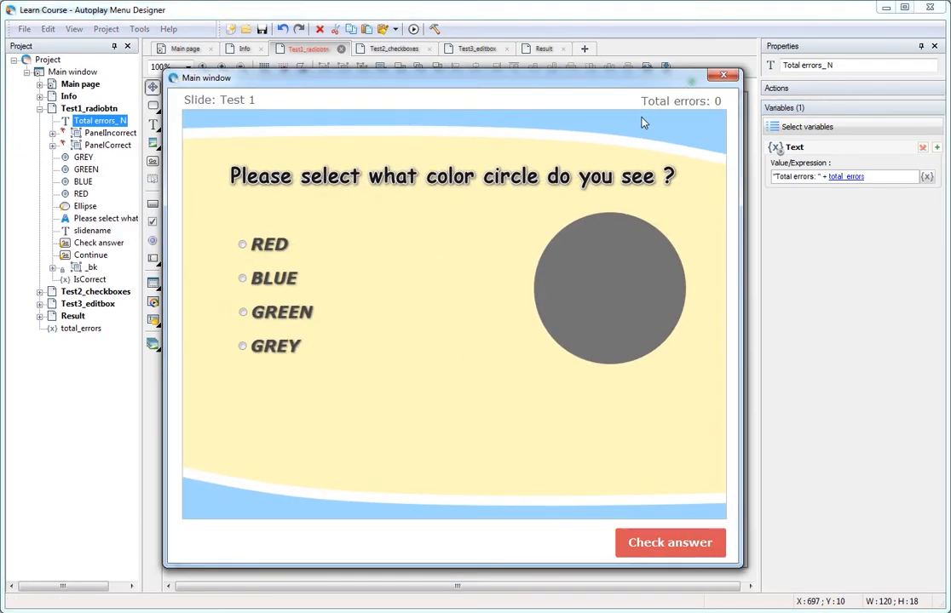
left_click(293, 280)
left_click(656, 545)
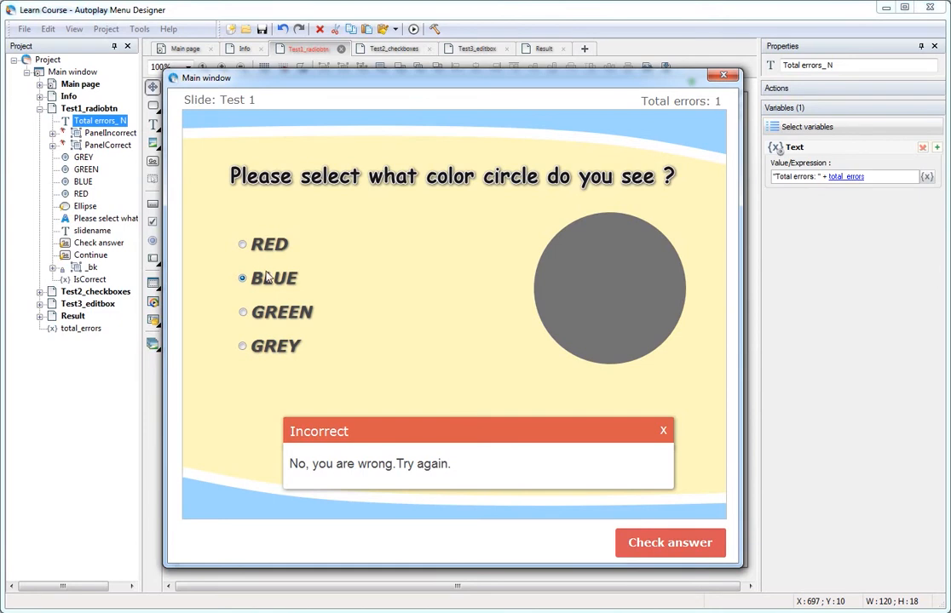
left_click(258, 245)
left_click(672, 543)
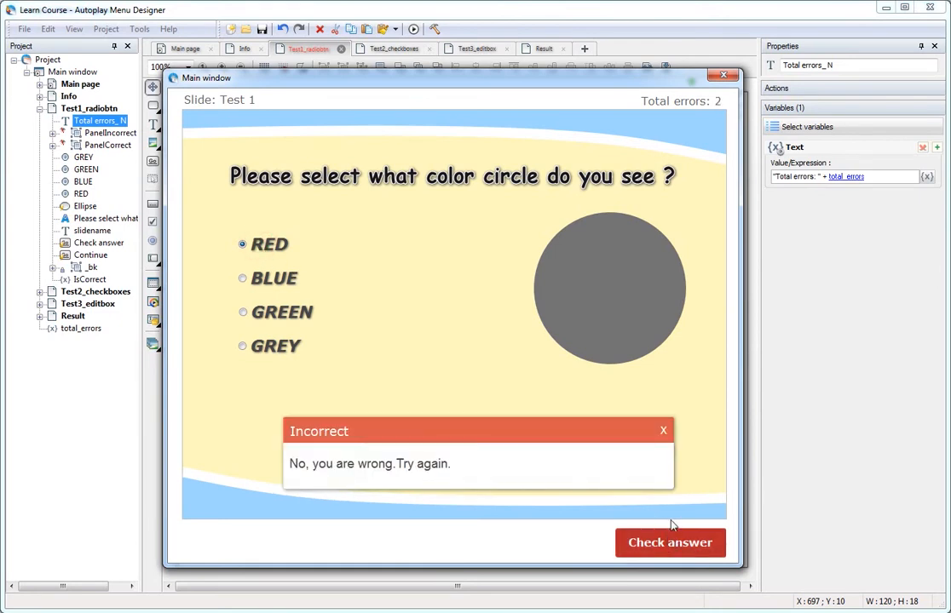
left_click(662, 431)
left_click(722, 78)
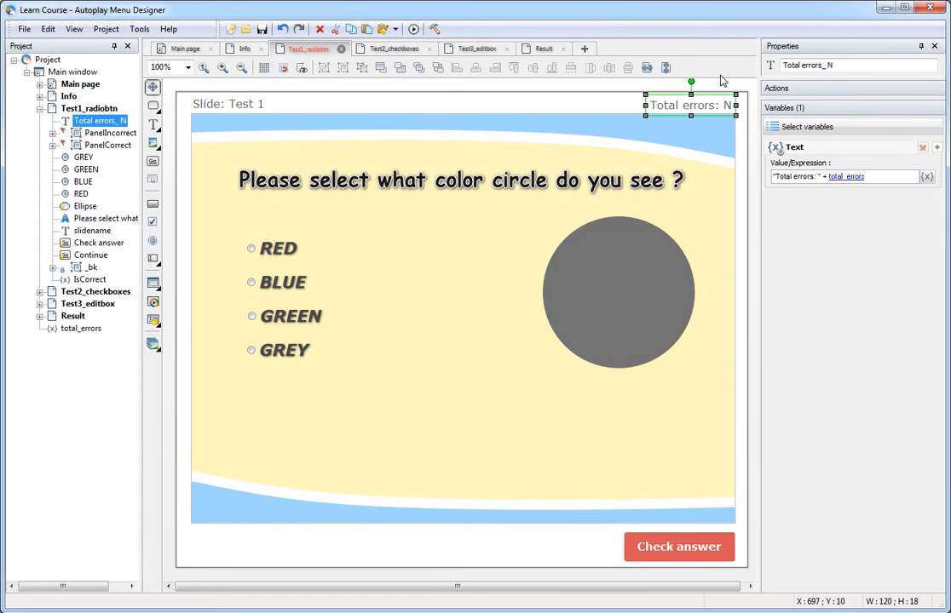
Remove the Over state from the Total errors text and add the Active state instead.
left_click(834, 43)
left_click(937, 89)
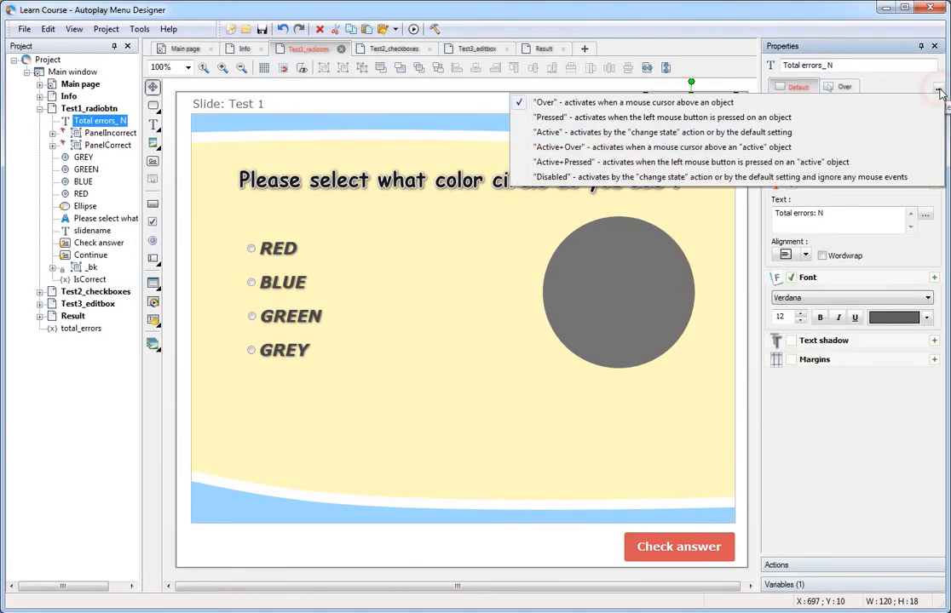
left_click(745, 104)
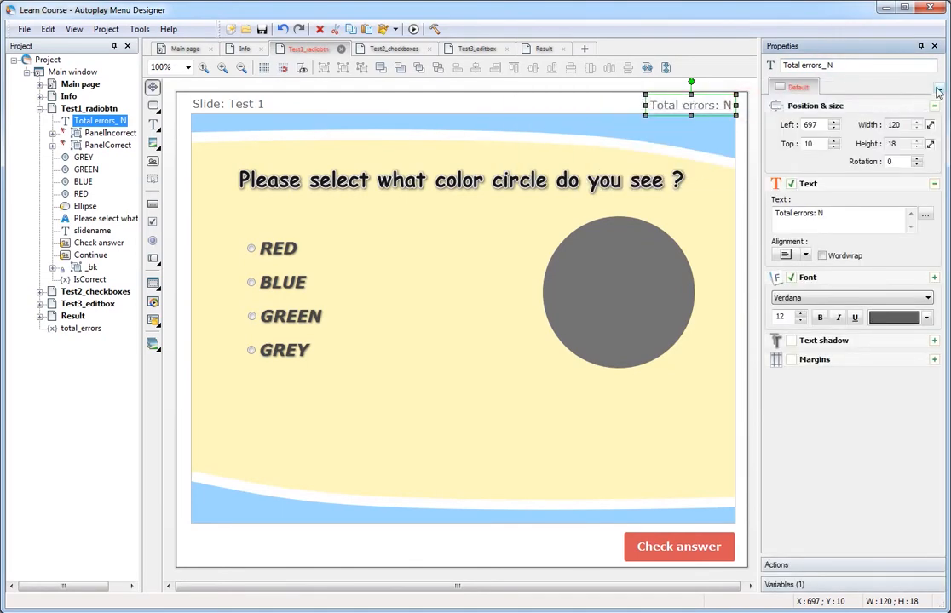
left_click(937, 88)
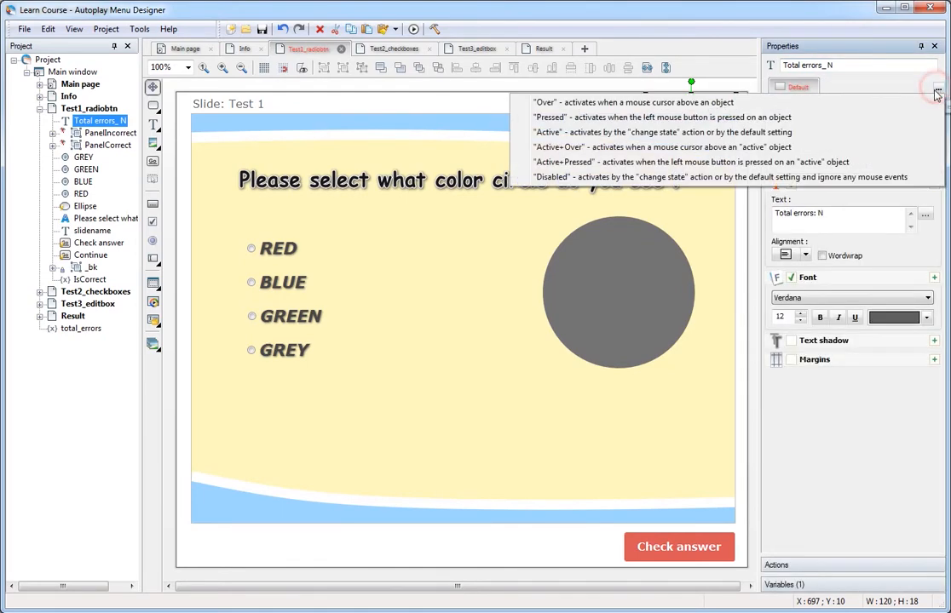
left_click(650, 133)
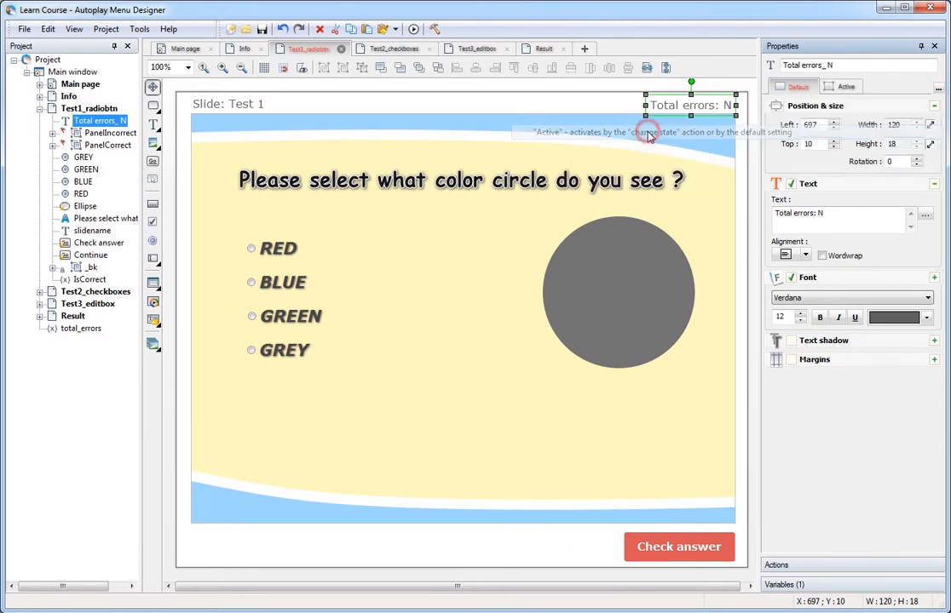
Enable separate font settings for the Active state of the Total errors text and make its font color muted red.
left_click(838, 87)
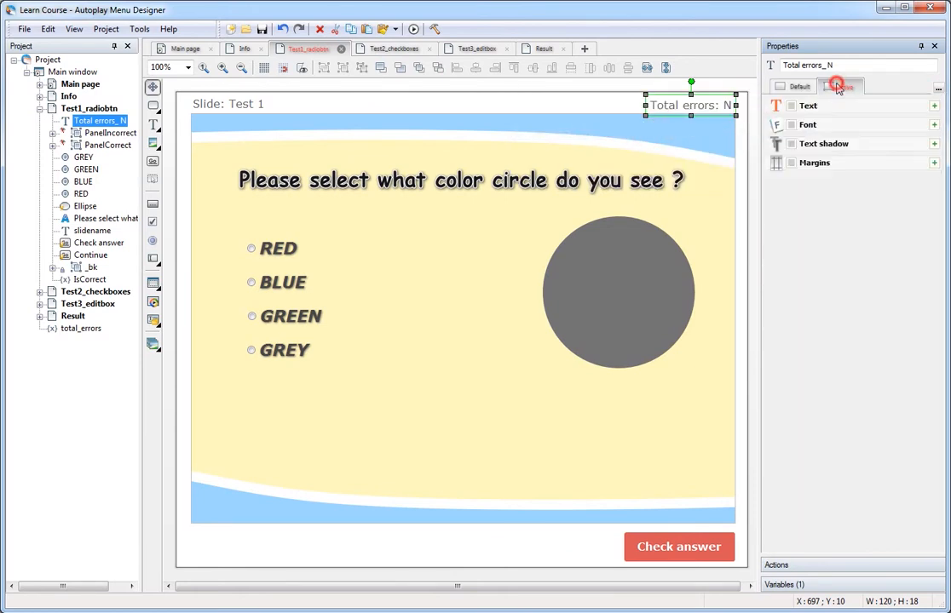
left_click(790, 126)
left_click(890, 165)
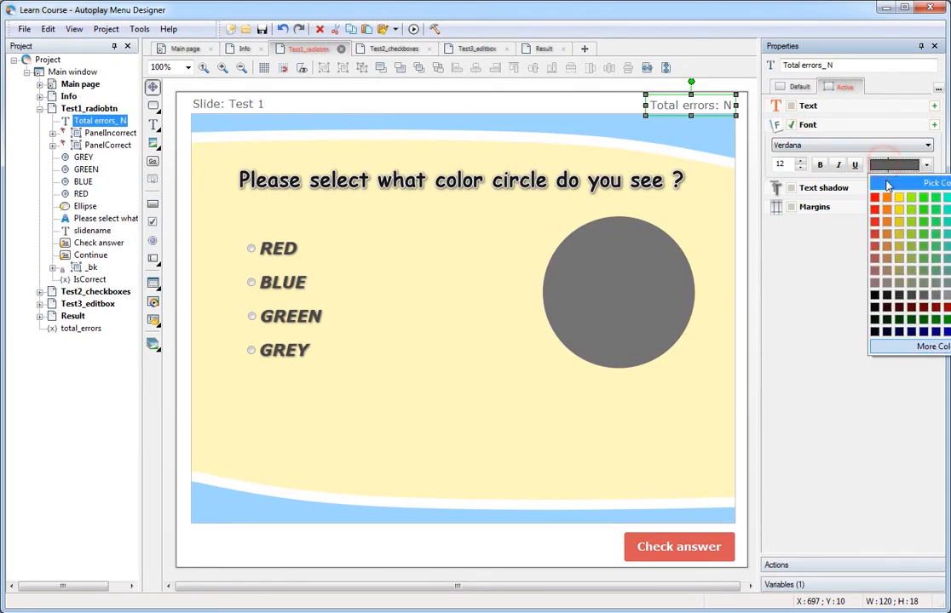
left_click(874, 245)
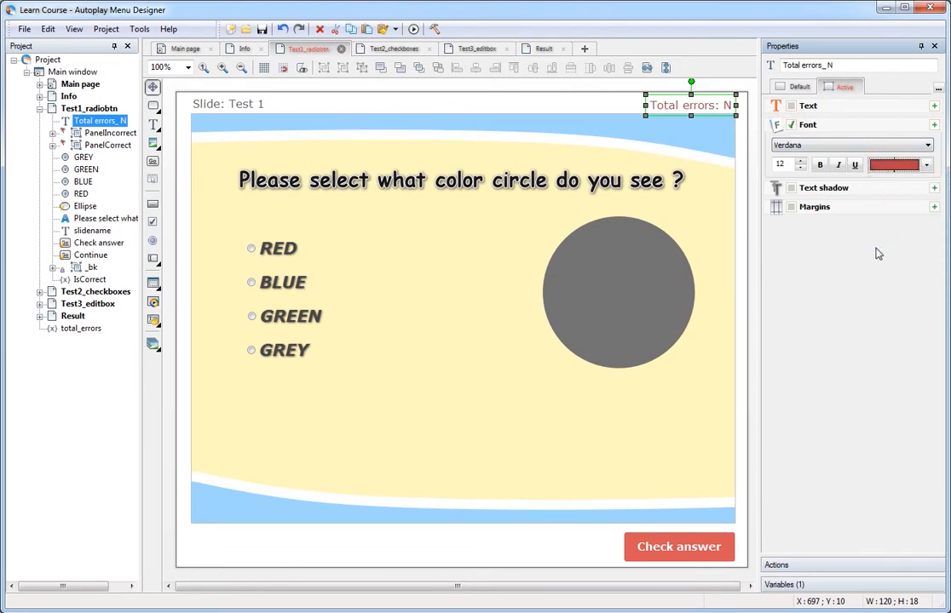
Add the Active variable to the Total errors text and set its expression to total_errors > 0.
left_click(885, 585)
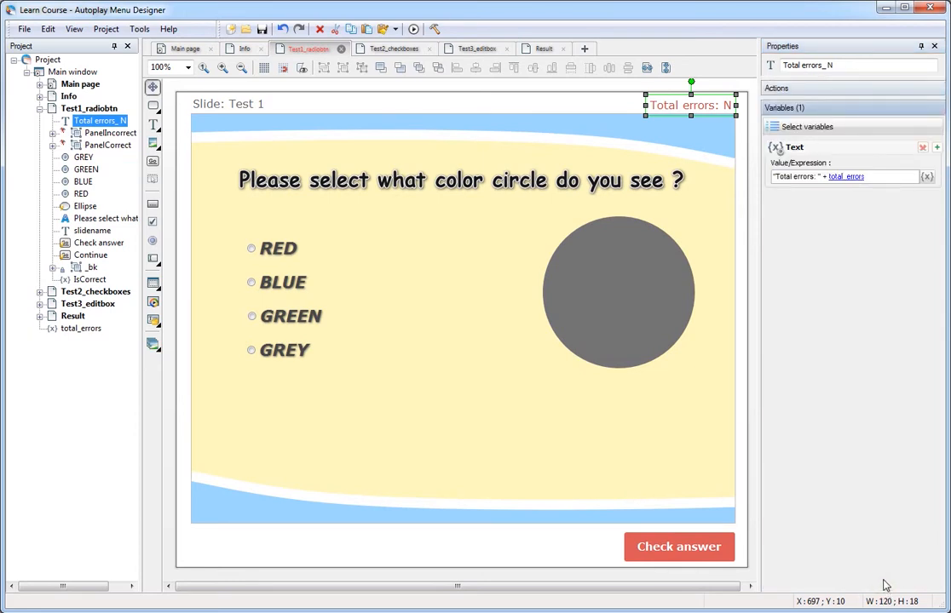
left_click(811, 127)
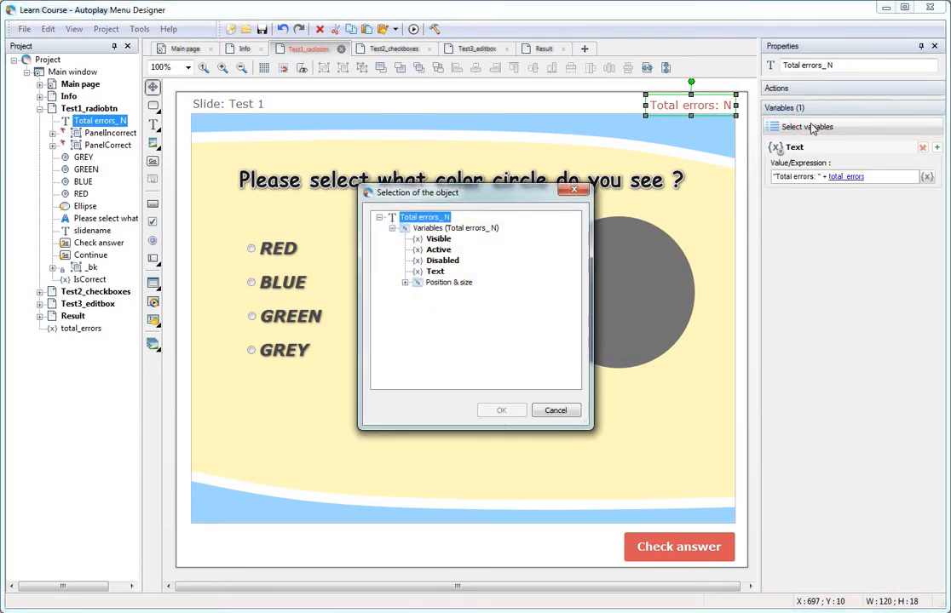
double_click(437, 250)
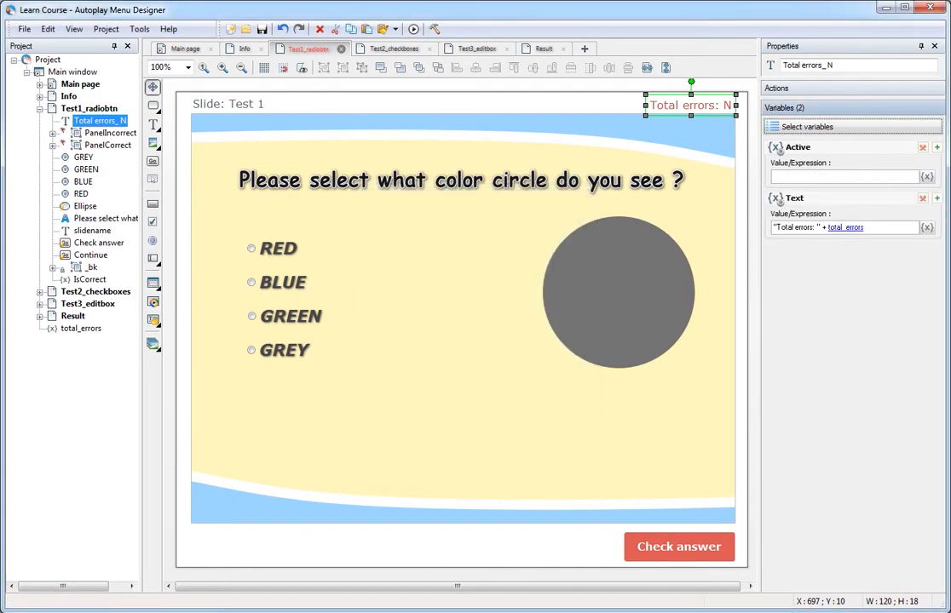
left_click(927, 176)
left_click_drag(575, 266, 575, 321)
scroll(575, 321, "down", 3)
double_click(460, 350)
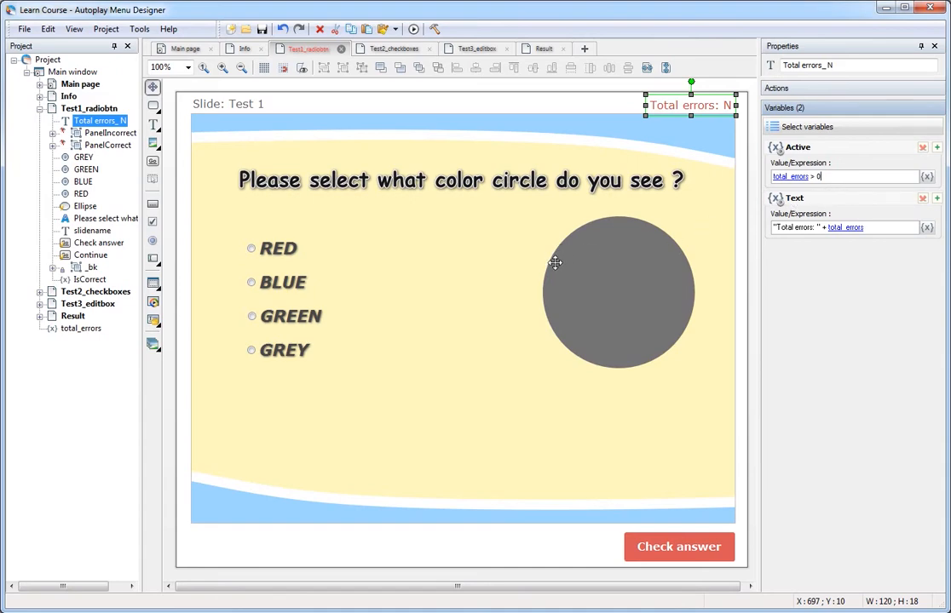
Preview the Test 1 slide, check the answer BLUE, dismiss the Incorrect panel, and close the preview.
key("F5")
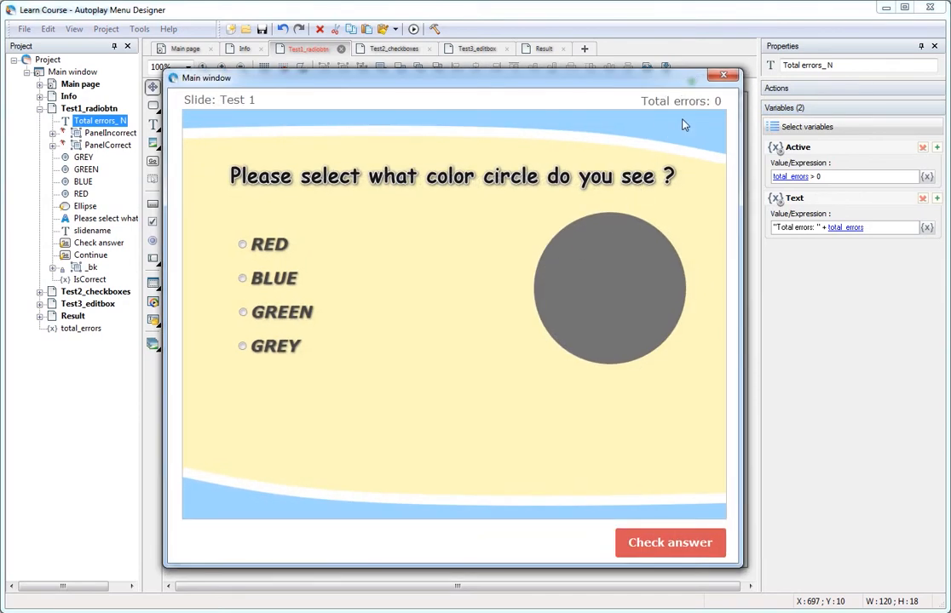
left_click(275, 278)
left_click(667, 542)
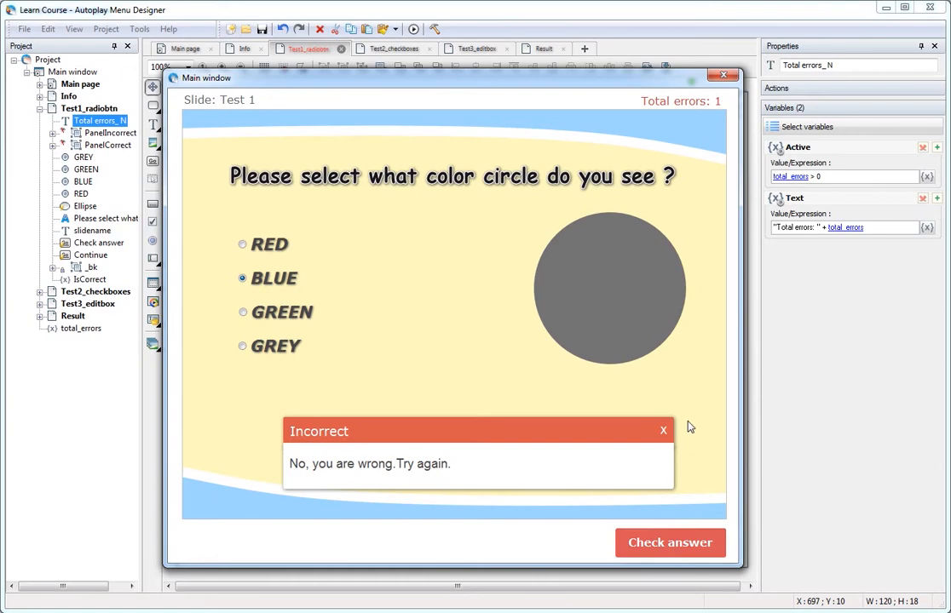
left_click(664, 431)
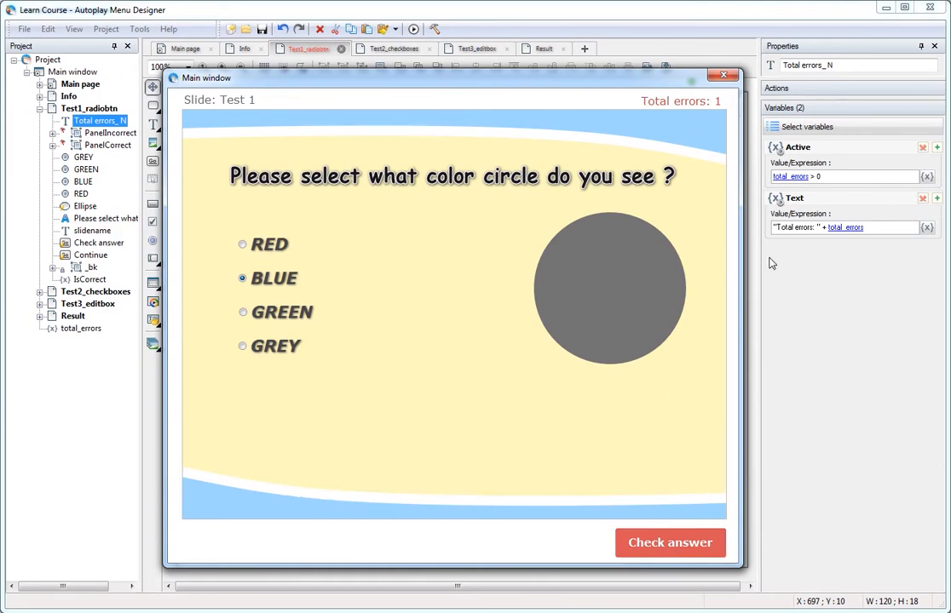
left_click(724, 76)
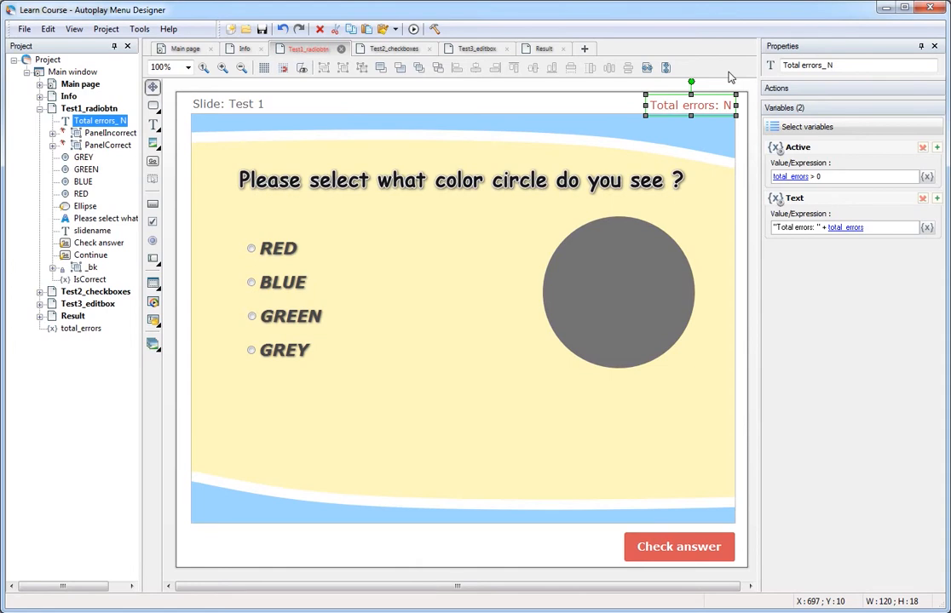
Add a numeric variable to the Test1_radiobtn page and name it Attempt.
right_click(99, 111)
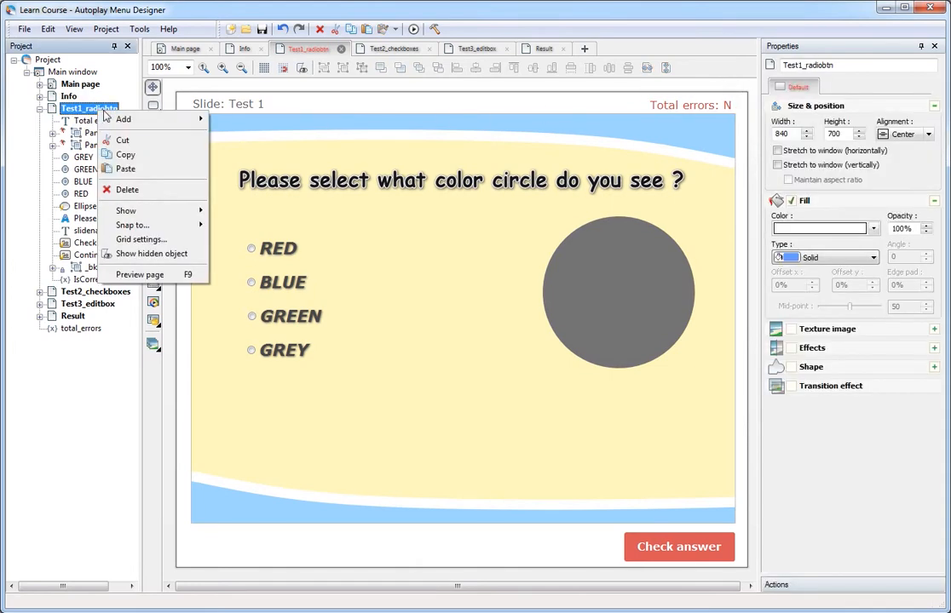
mouse_move(127, 119)
left_click(266, 162)
left_click(822, 67)
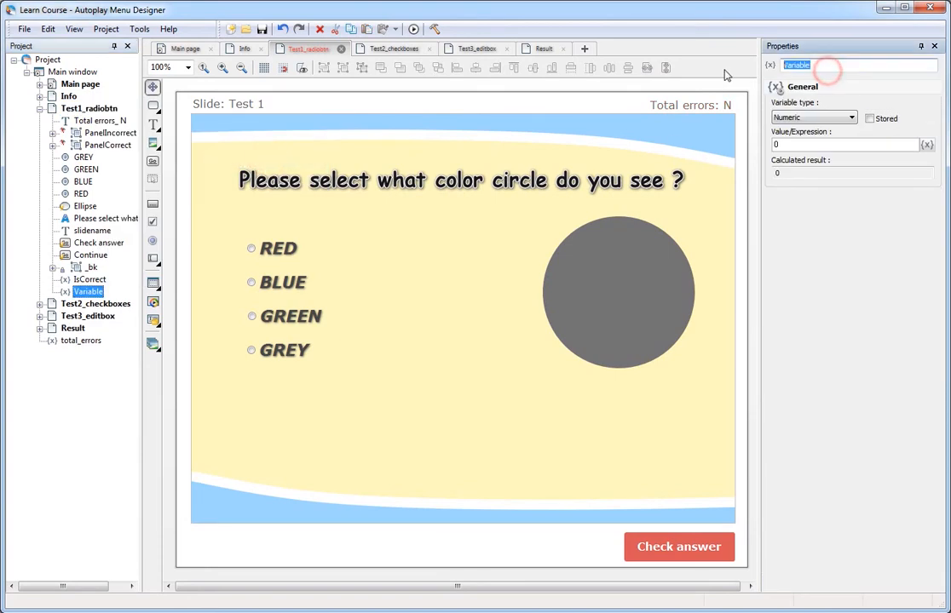
type("Attempt")
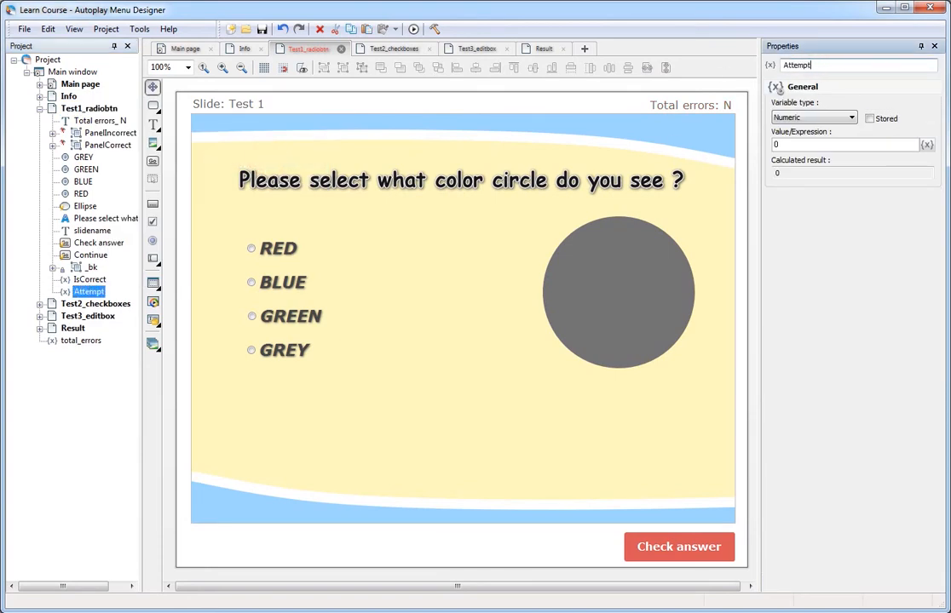
left_click(390, 222)
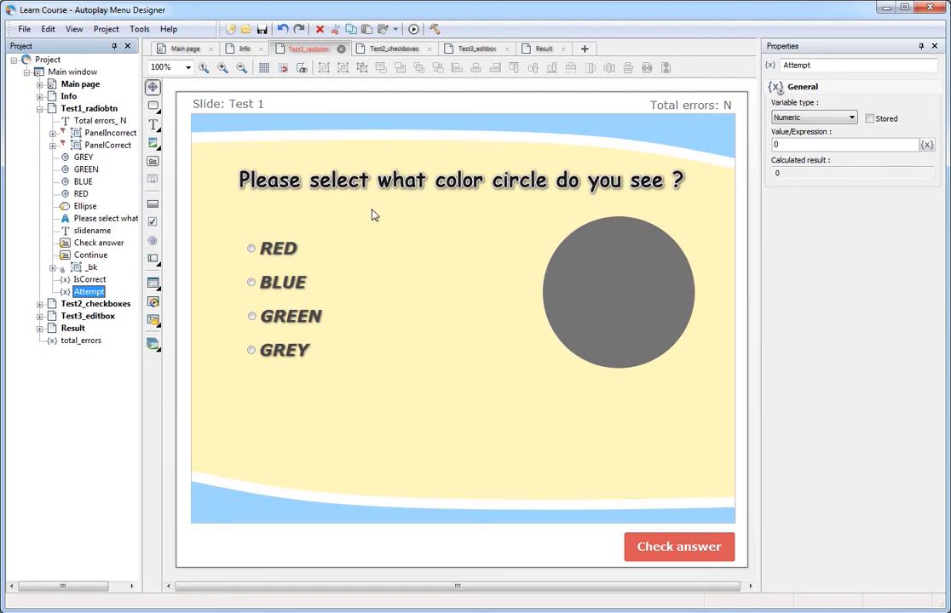
Add the text "Attempt : N" in the slide header between the slide name and the Total errors text.
left_click(154, 125)
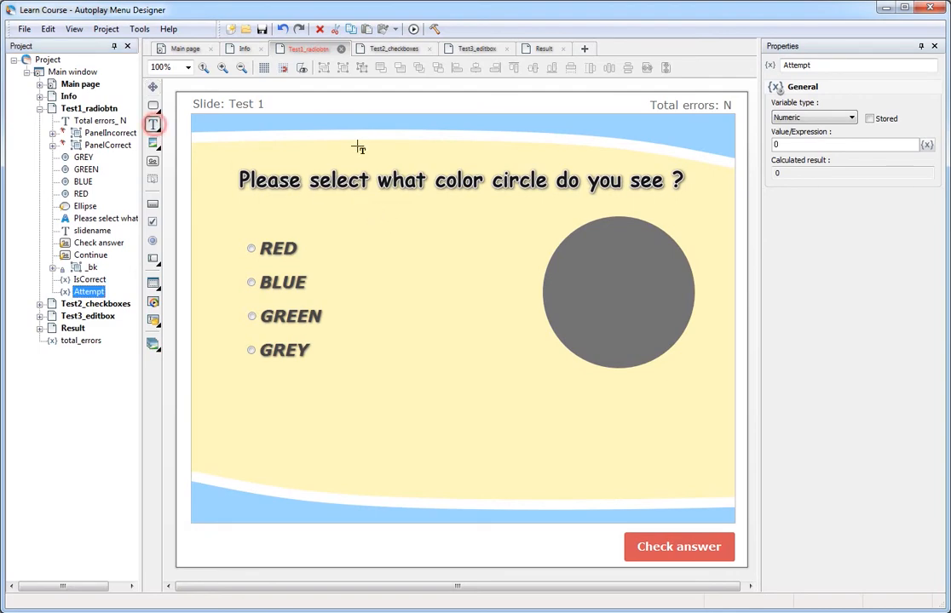
left_click(398, 98)
left_click_drag(404, 99, 502, 116)
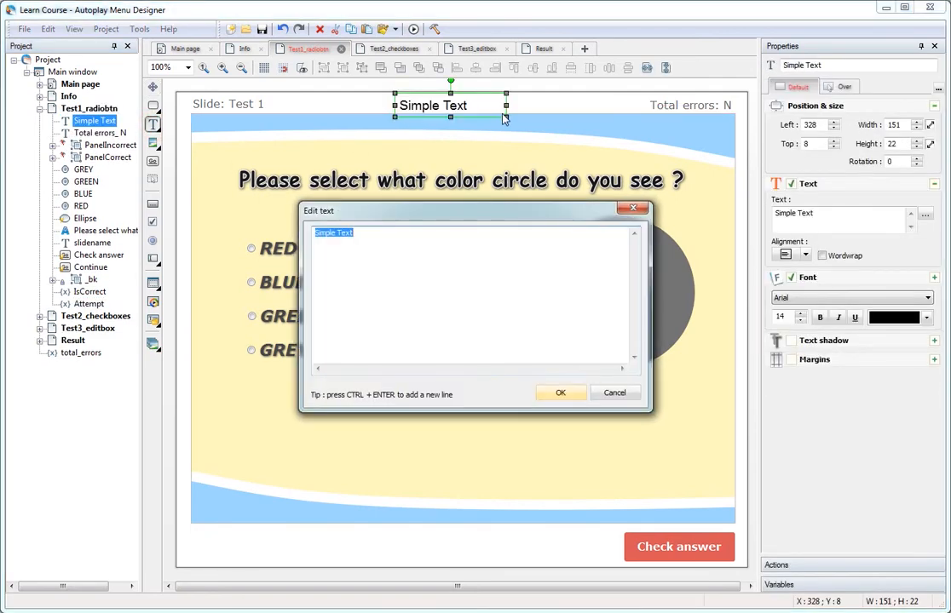
type("Attempt : N")
left_click(561, 391)
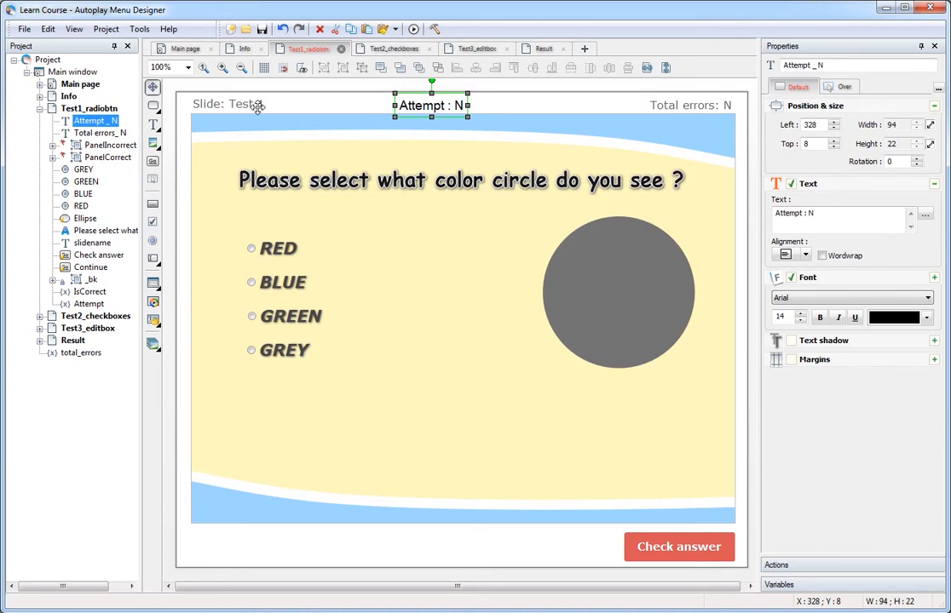
Apply the slide name text's formatting to the Attempt text and center it horizontally on the page.
left_click(255, 104)
left_click(351, 28)
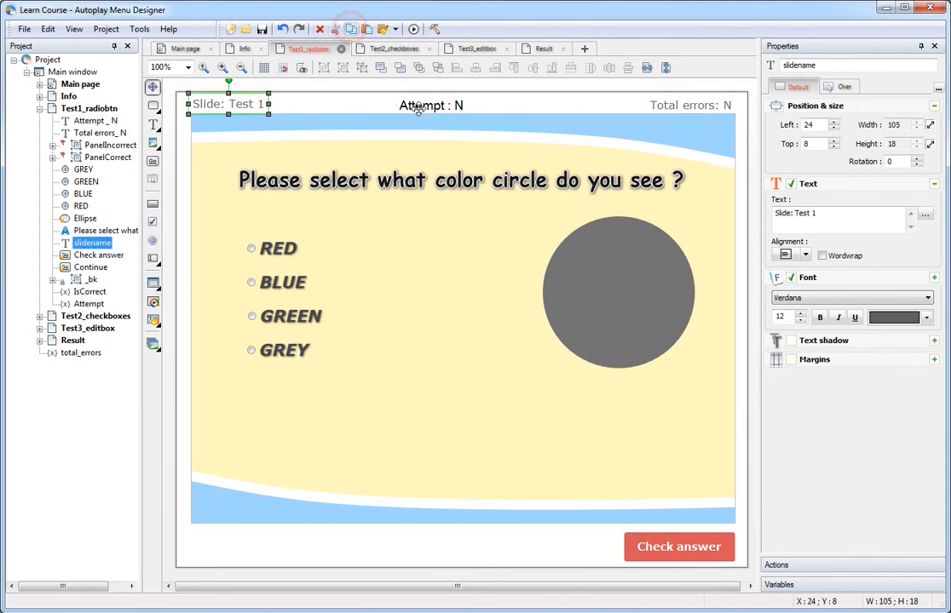
left_click(417, 106)
left_click(382, 28)
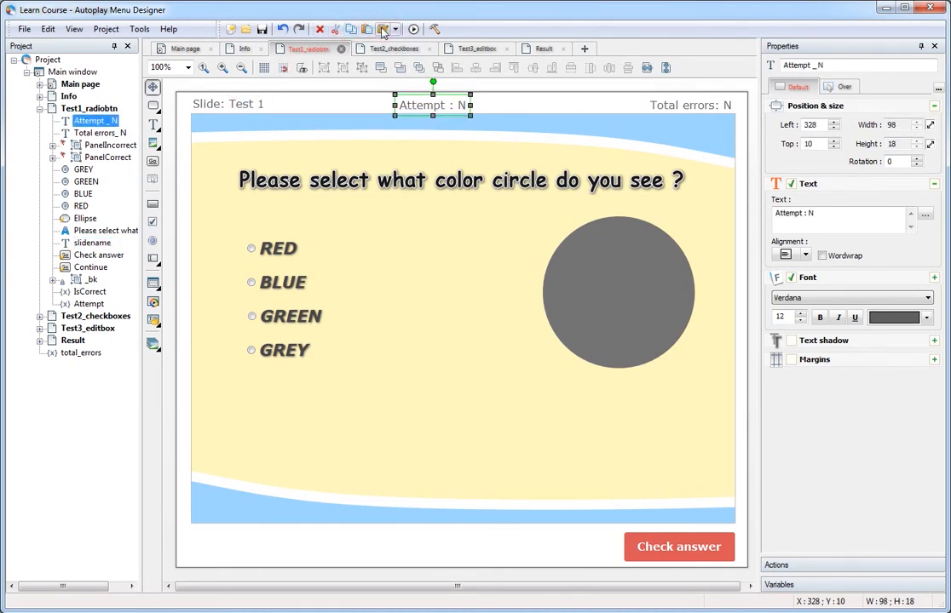
left_click(647, 68)
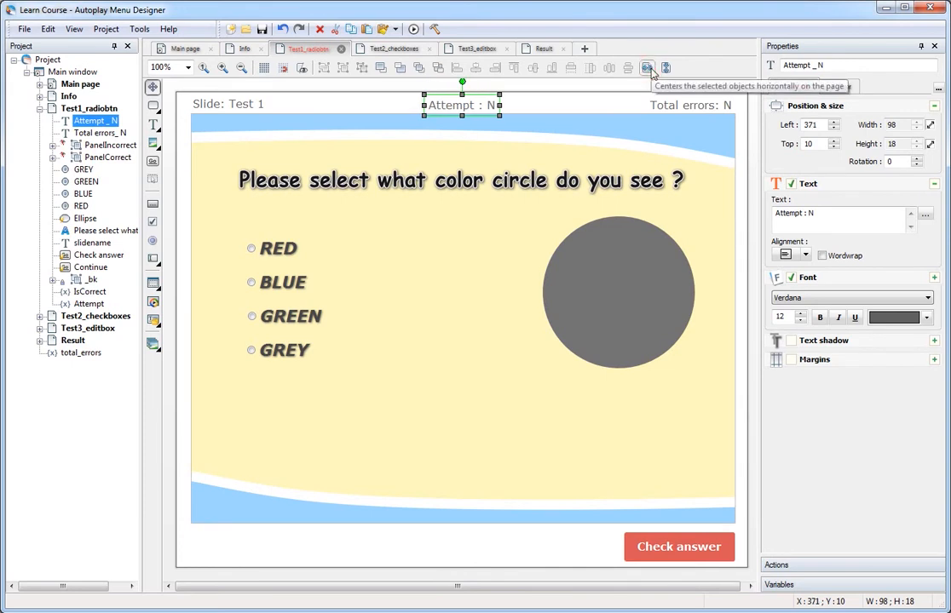
Add the Text variable to the Attempt text and set its expression to "Attempt :" + Attempt.
left_click(847, 586)
left_click(808, 127)
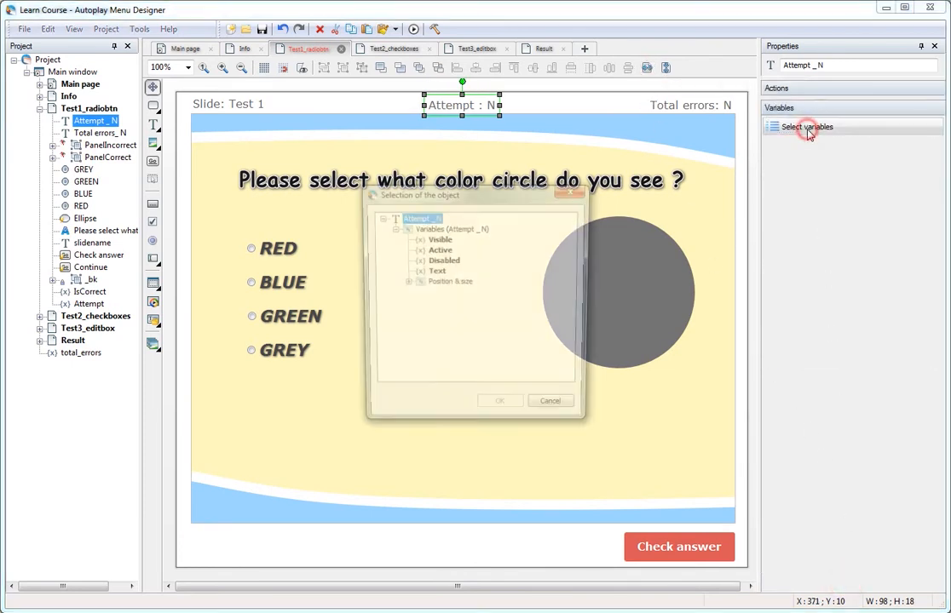
double_click(430, 272)
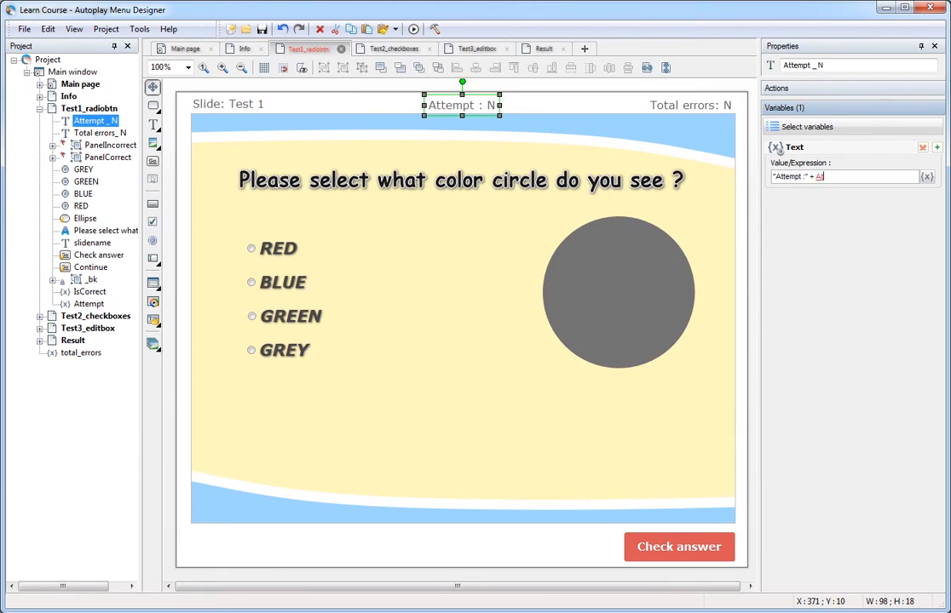
type("tempt")
Start a new Mouse Click action on the Check answer button with a condition based on the IsCorrect variable.
left_click(684, 551)
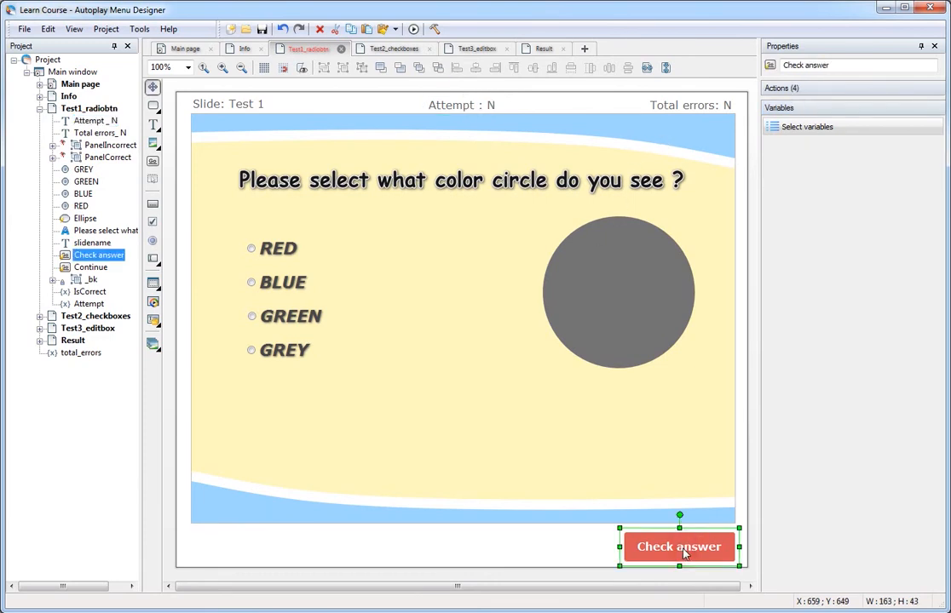
left_click(852, 89)
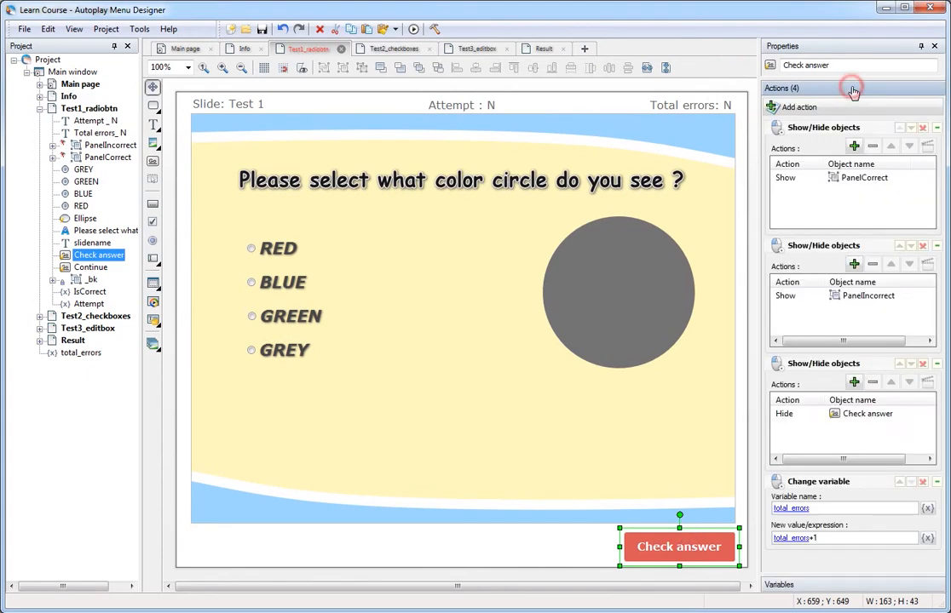
left_click(796, 107)
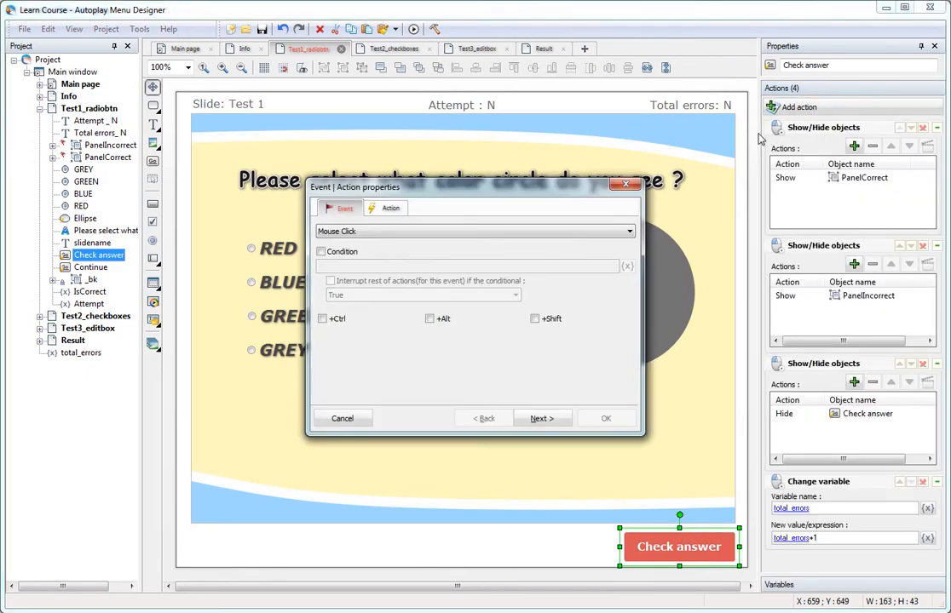
left_click(321, 252)
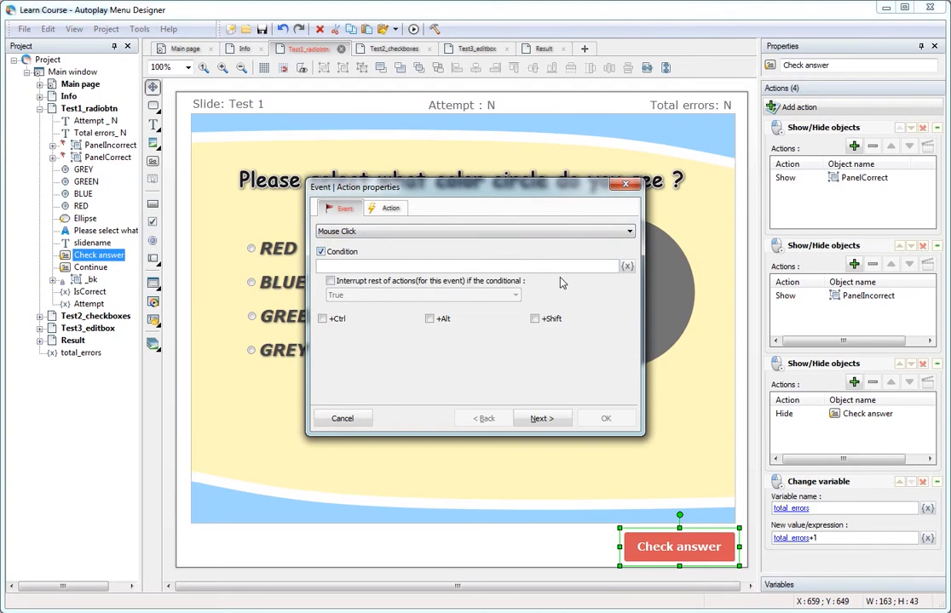
left_click(627, 266)
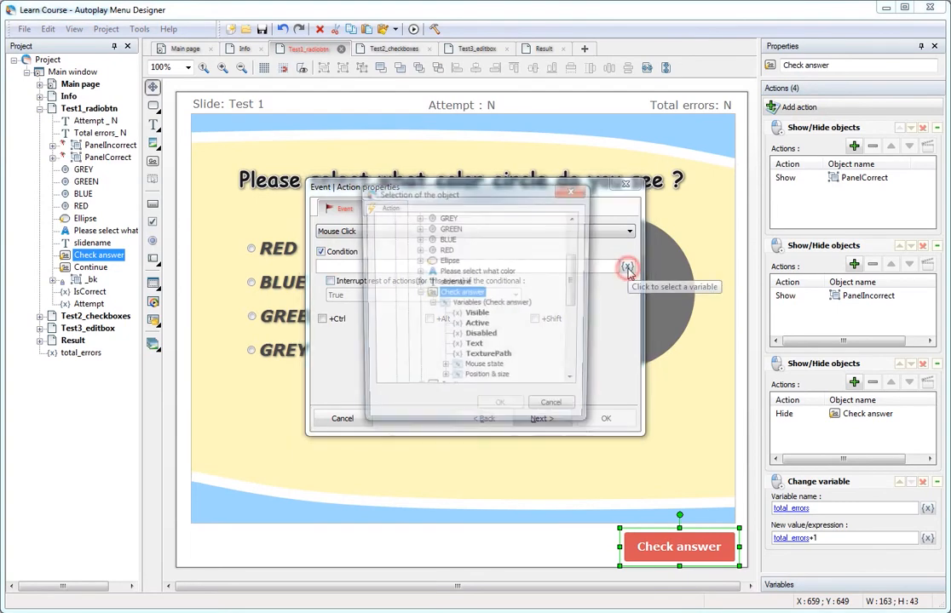
left_click_drag(573, 271, 573, 306)
double_click(456, 336)
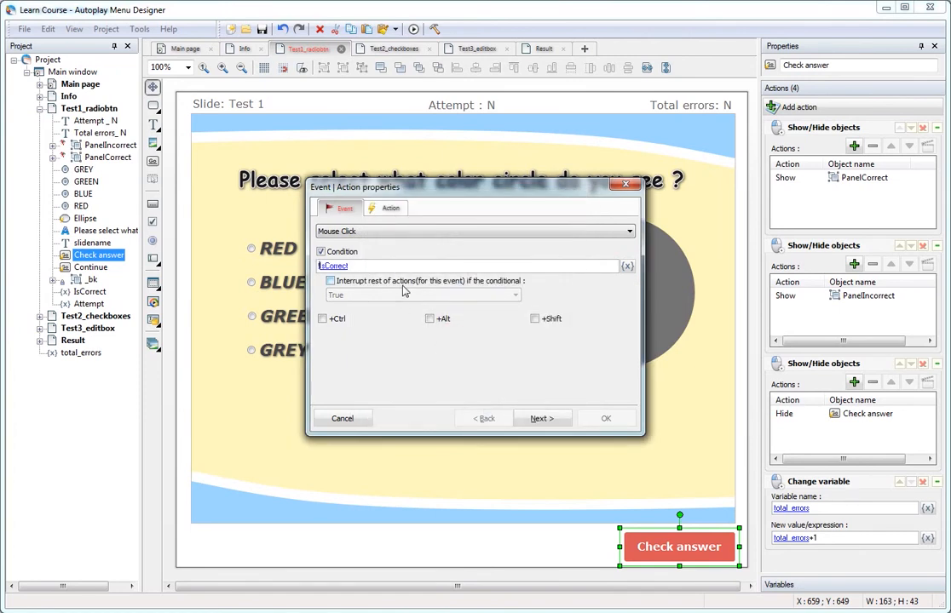
Make the new action a Change variable action that increases Attempt by 1, and confirm it.
left_click(388, 208)
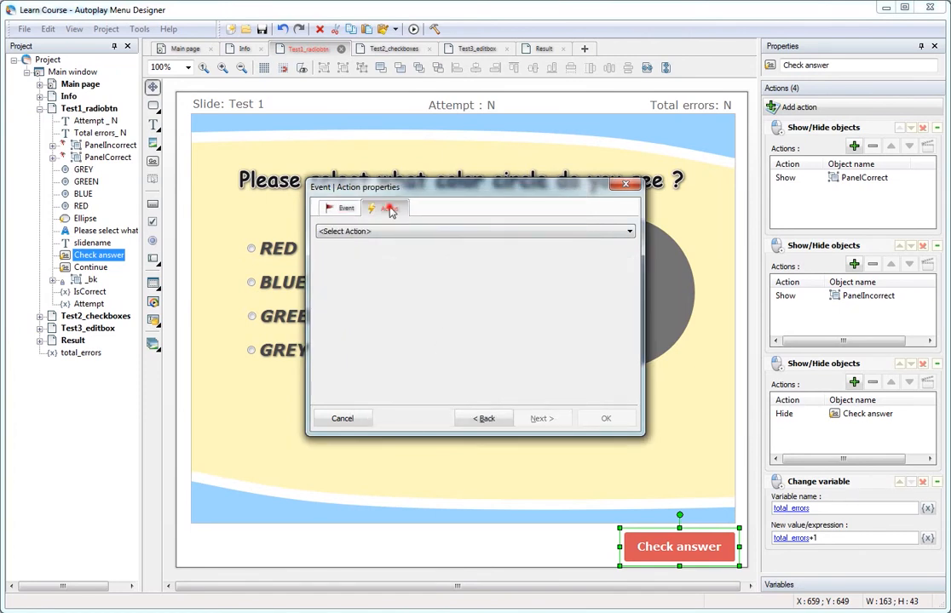
left_click(385, 231)
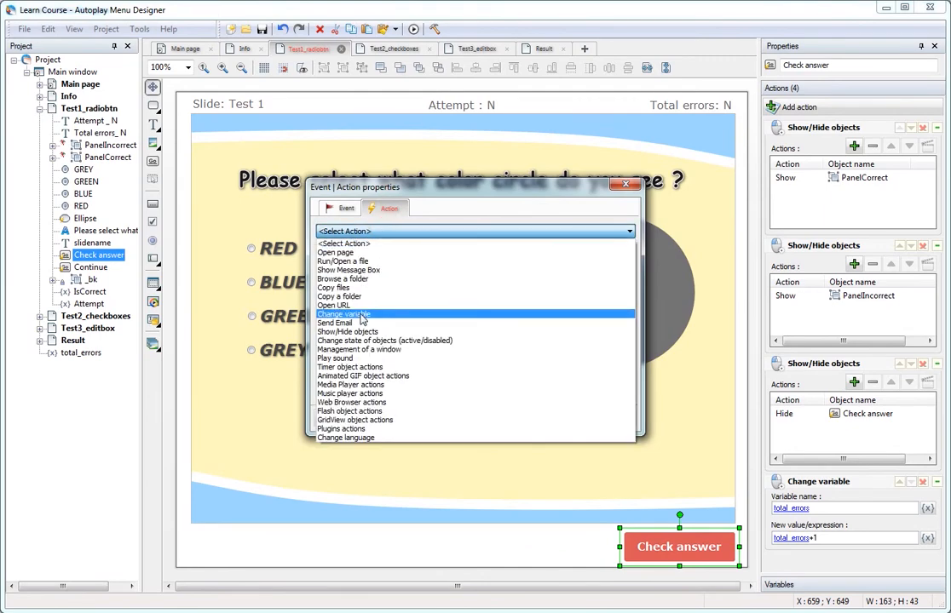
left_click(349, 314)
left_click(517, 259)
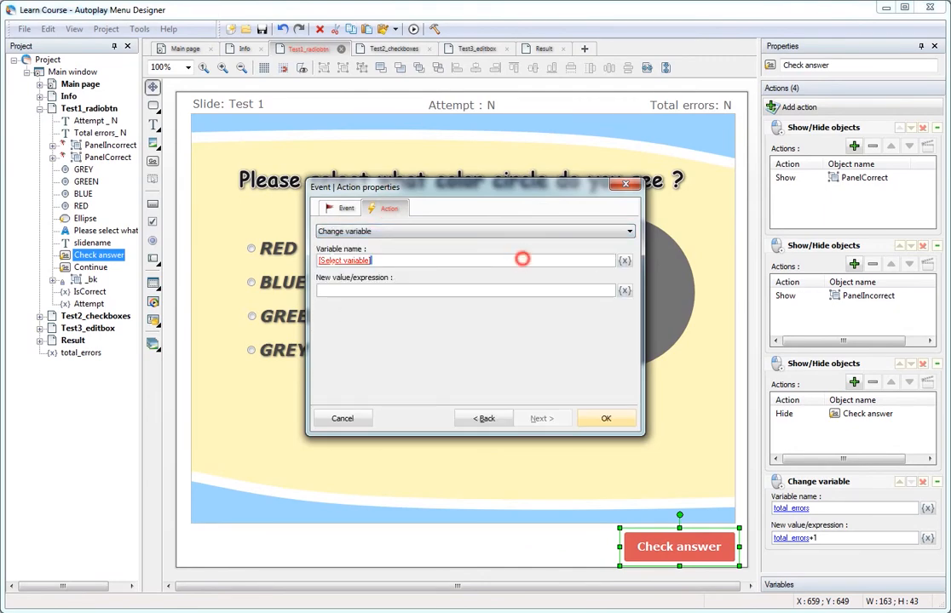
left_click(624, 262)
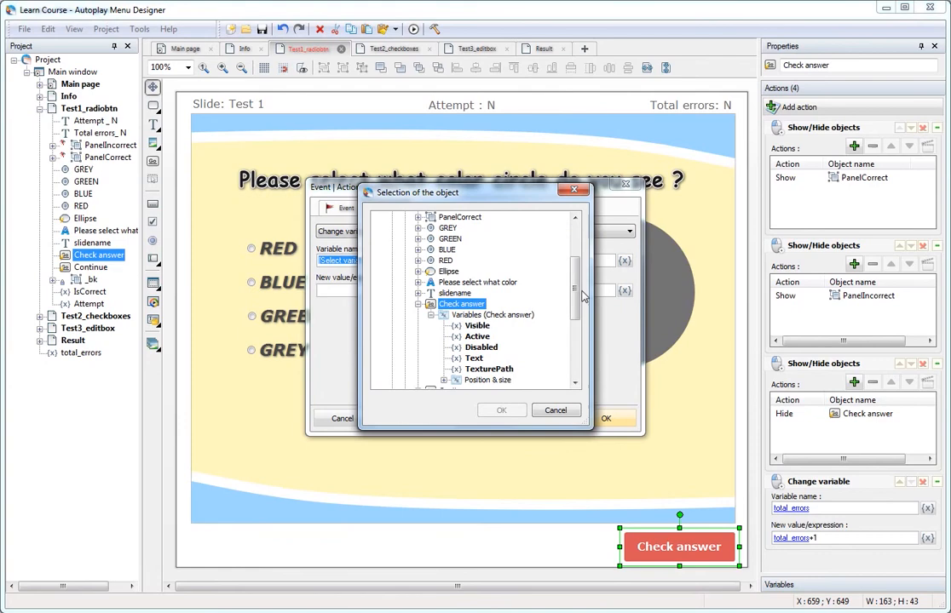
left_click_drag(573, 286, 576, 344)
double_click(397, 284)
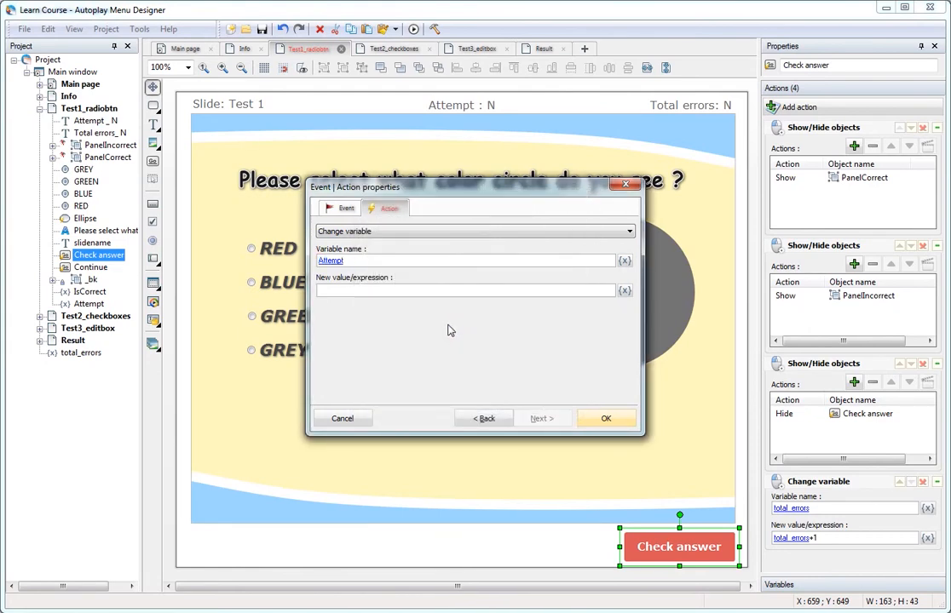
double_click(355, 260)
left_click_drag(330, 261, 372, 292)
left_click(605, 419)
Preview the Test 1 slide, check the answers BLUE and GREEN, and dismiss the Incorrect panel.
key("F9")
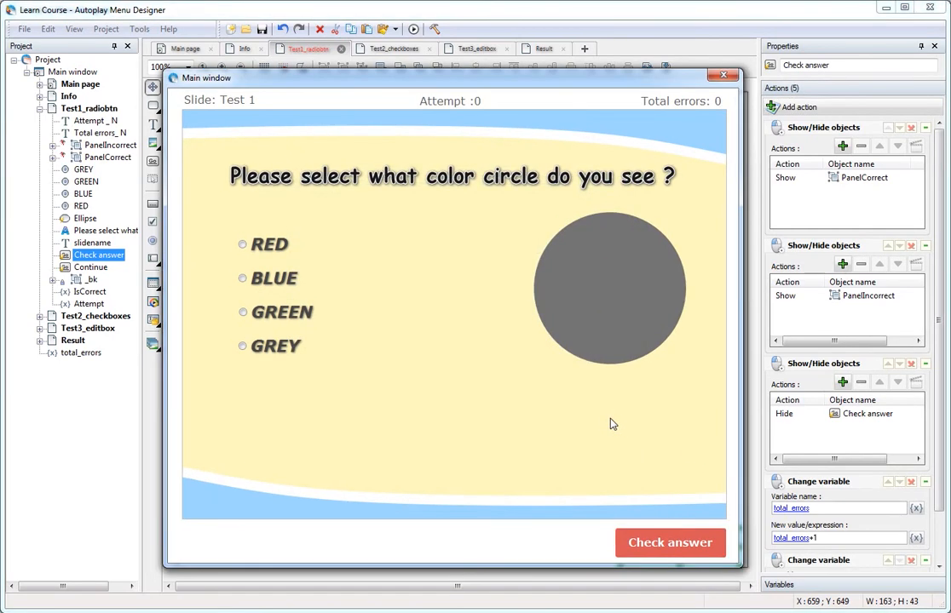
left_click(256, 283)
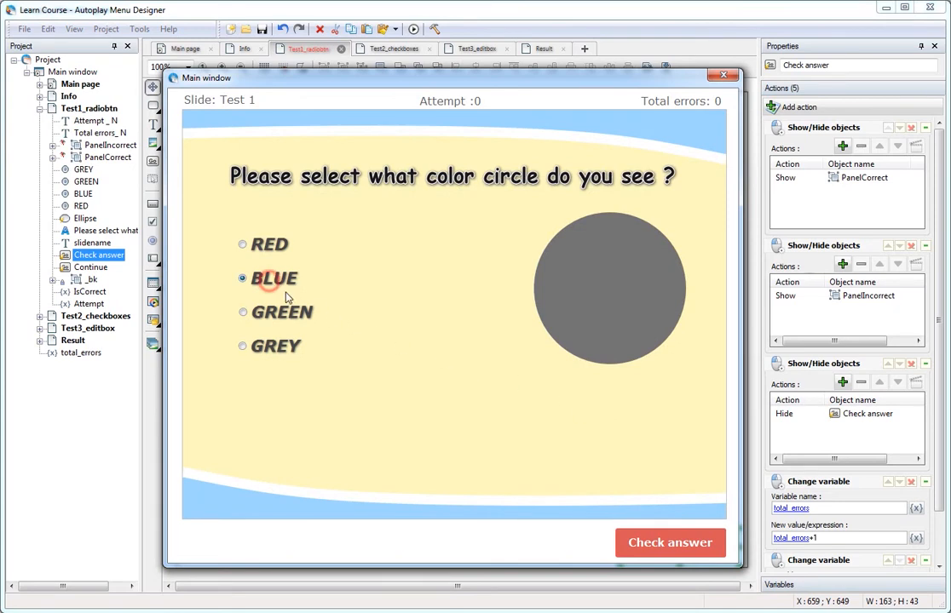
left_click(672, 548)
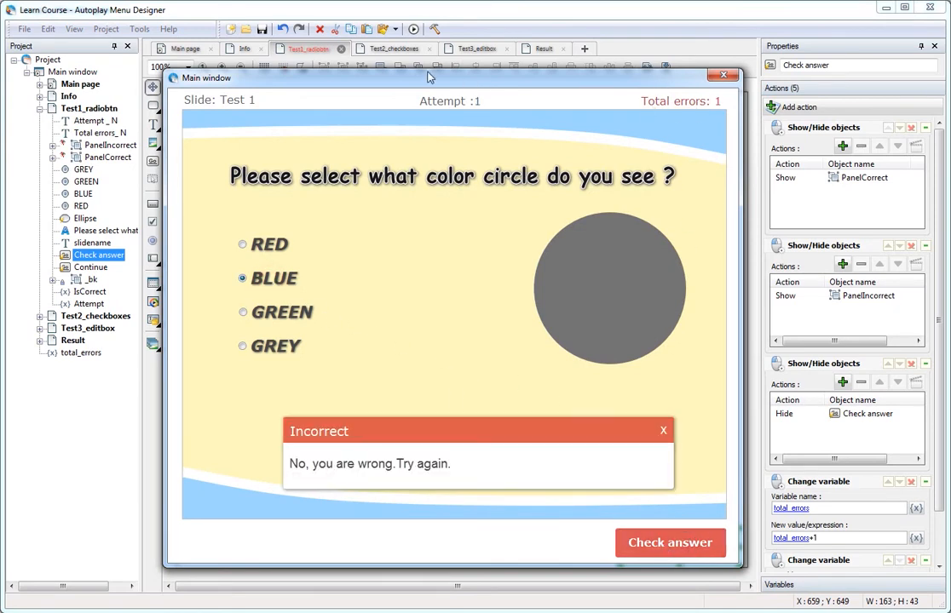
left_click(248, 313)
left_click(670, 546)
left_click(666, 435)
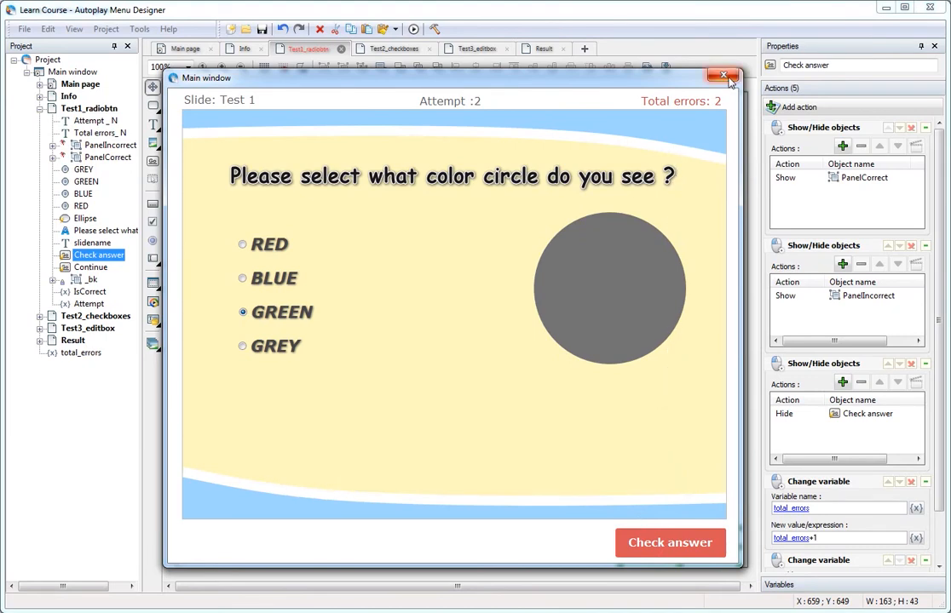
Close the Test 1 preview and inspect the action assigned to the slide's Continue button.
left_click(723, 76)
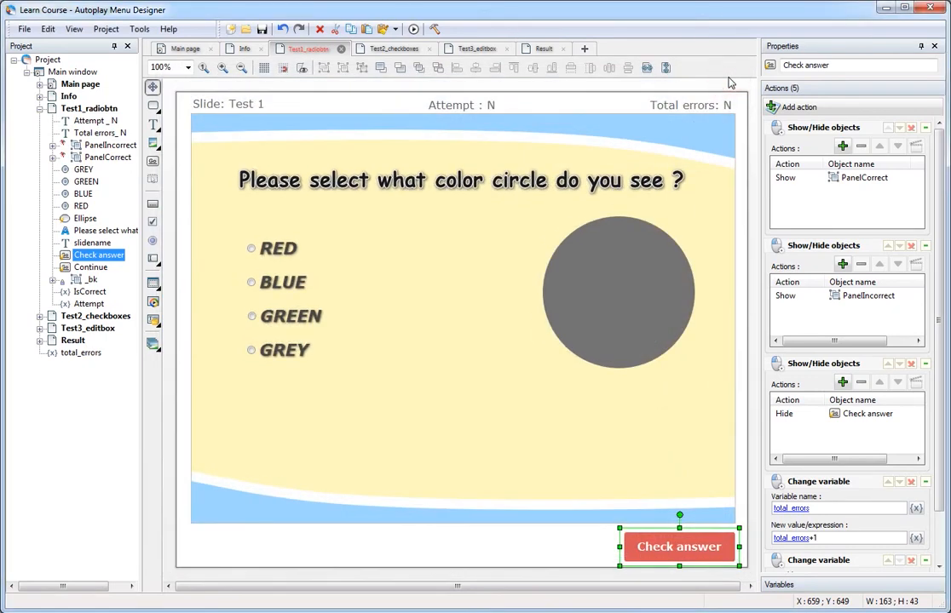
left_click(90, 268)
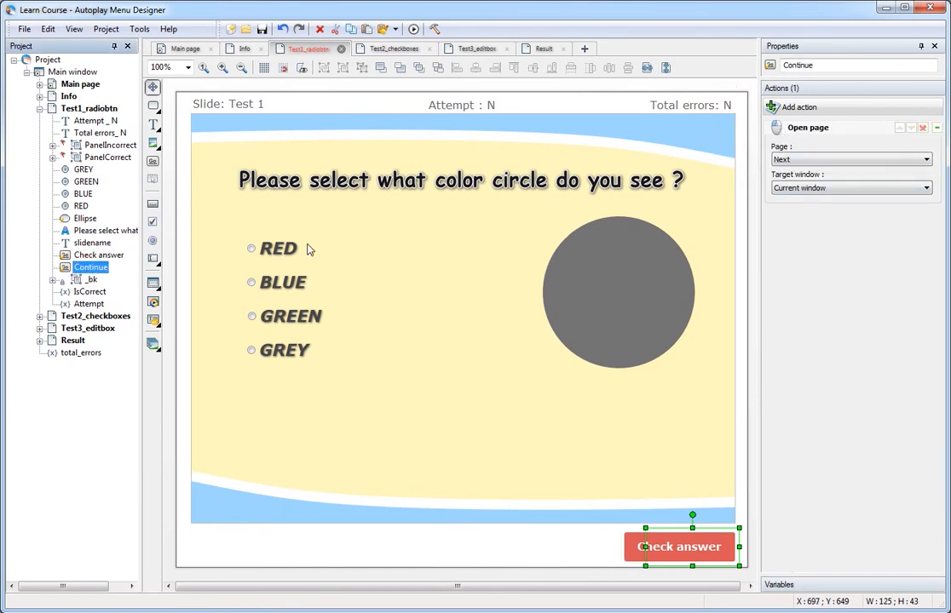
Show the Test2_checkboxes slide with its objects and examine the full expression of its IsCorrect variable.
left_click(81, 316)
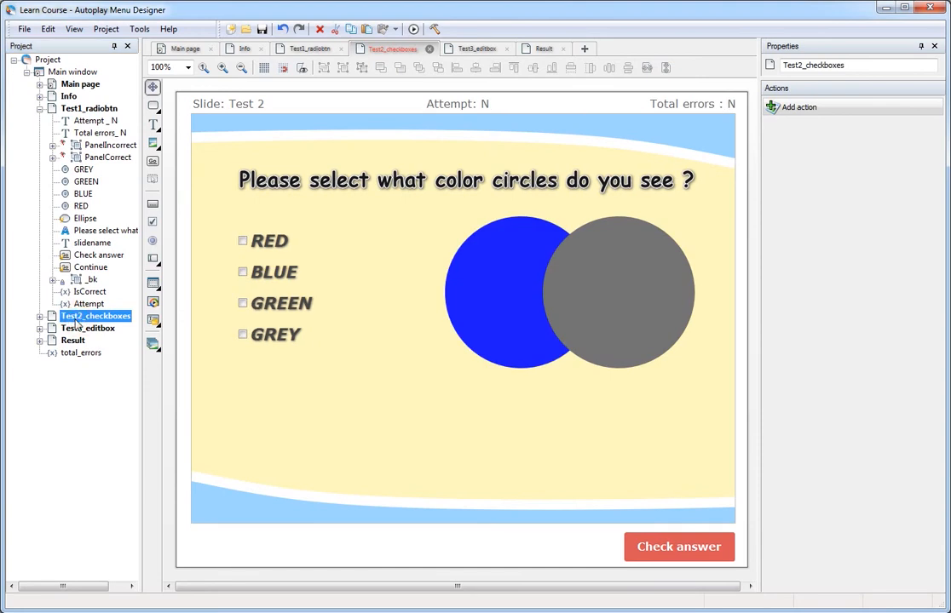
left_click(40, 316)
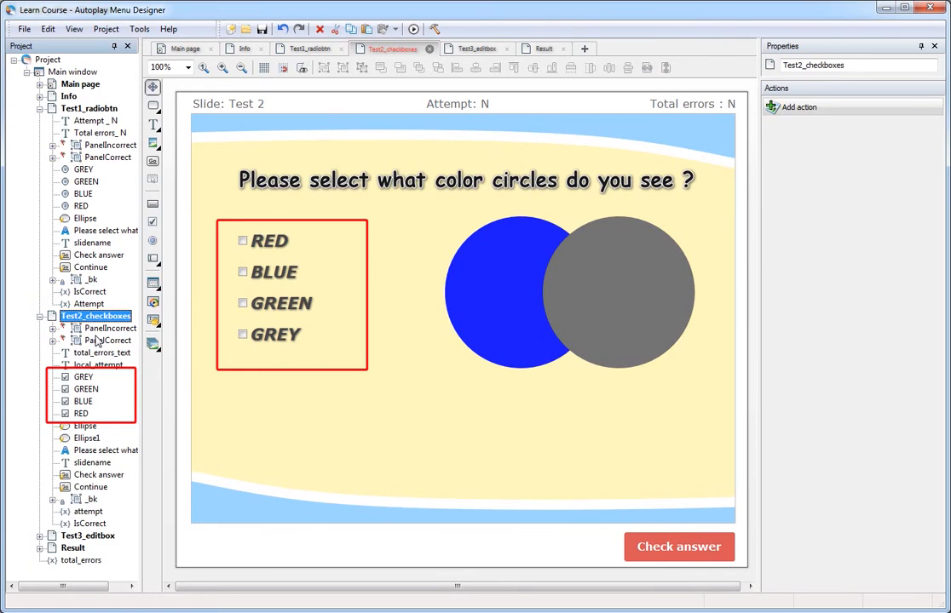
left_click(76, 524)
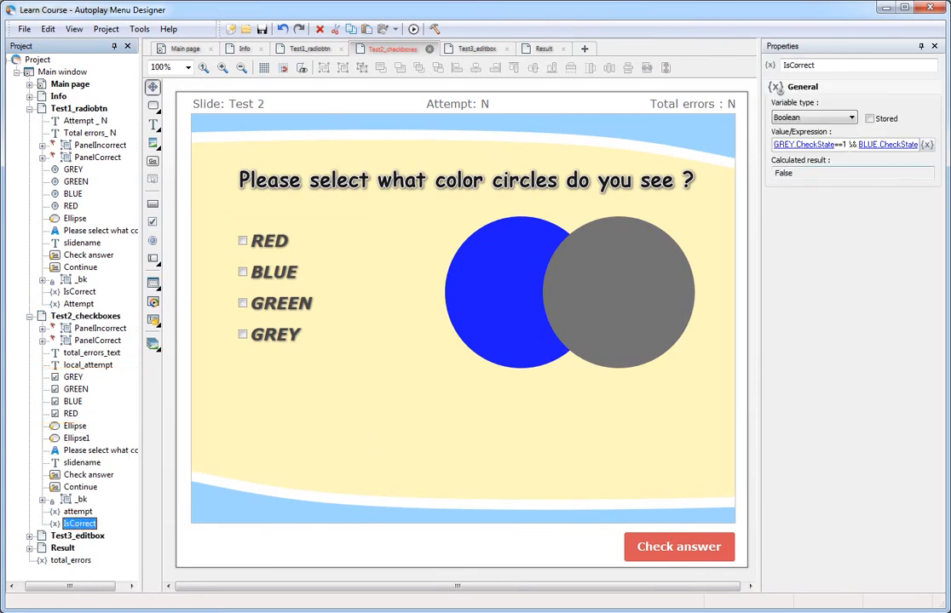
left_click_drag(760, 159, 527, 164)
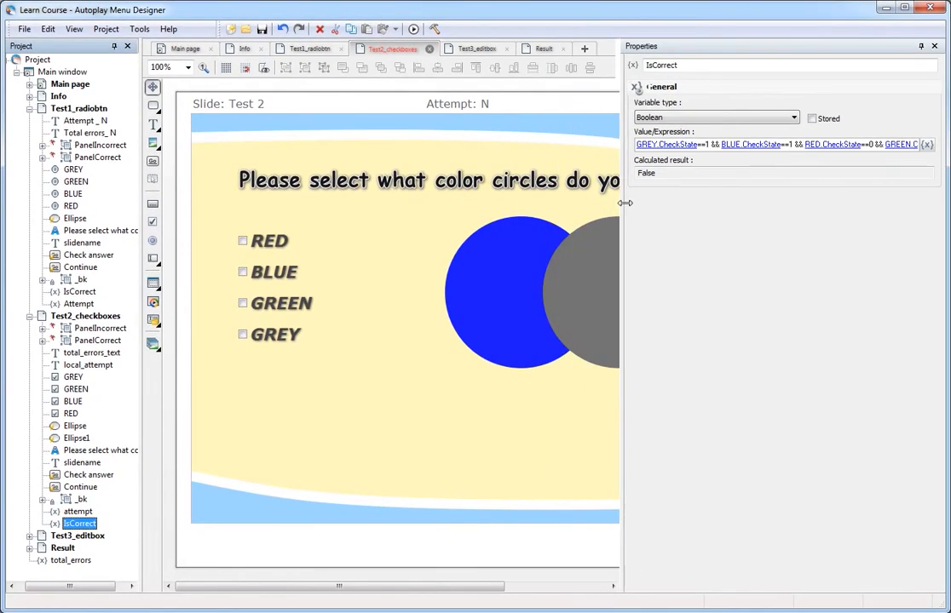
left_click_drag(625, 202, 764, 218)
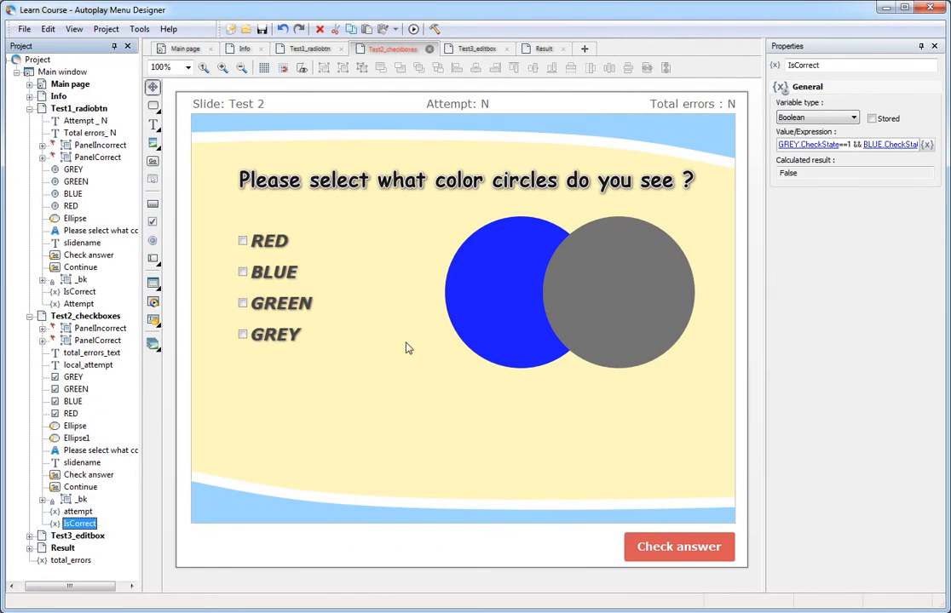
Preview the Test 2 slide, check the answer with only BLUE selected, and dismiss the Incorrect panel.
key("F5")
left_click(260, 269)
left_click(669, 546)
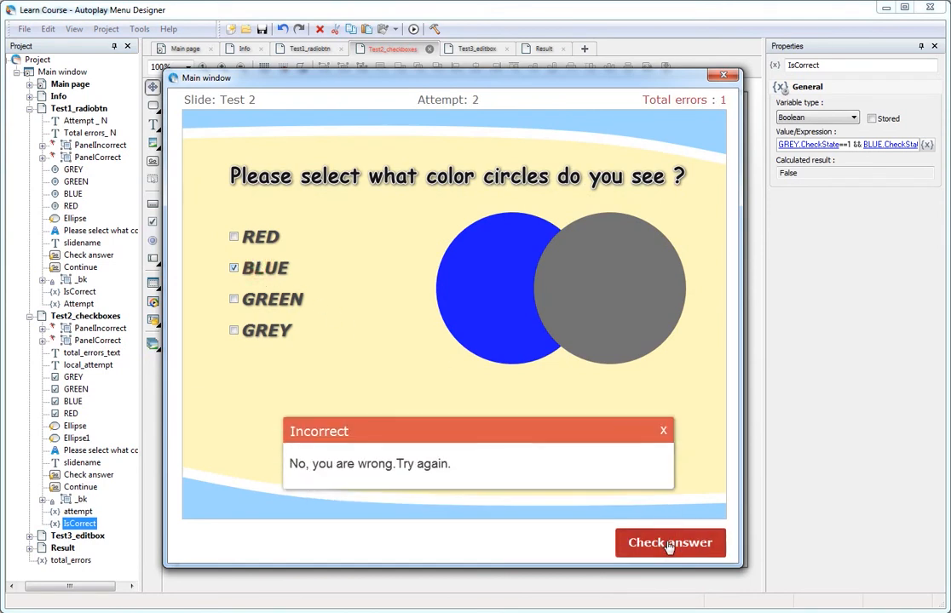
left_click(664, 433)
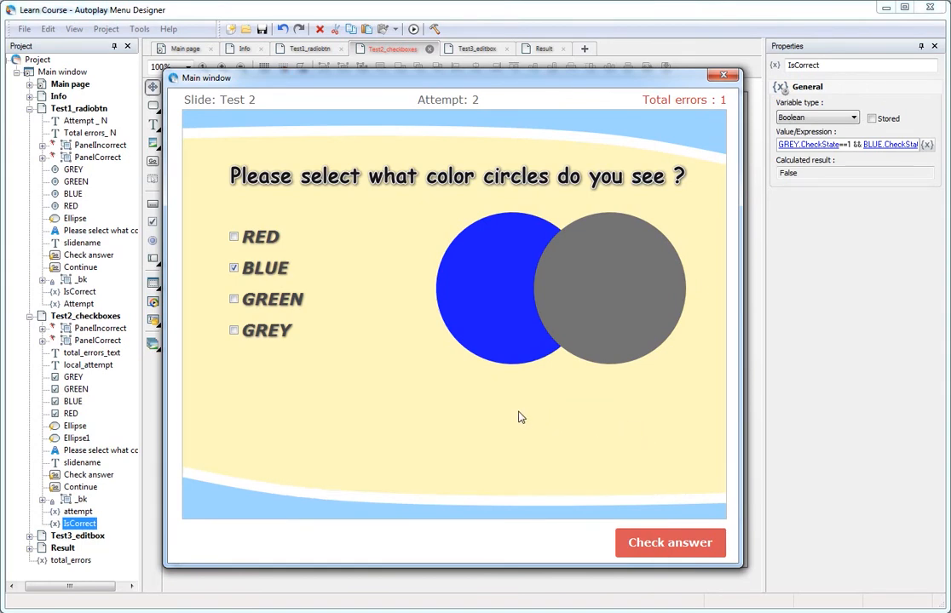
Add GREY to the selected answers, check them, continue to the following slide, and close the preview.
left_click(234, 331)
left_click(671, 548)
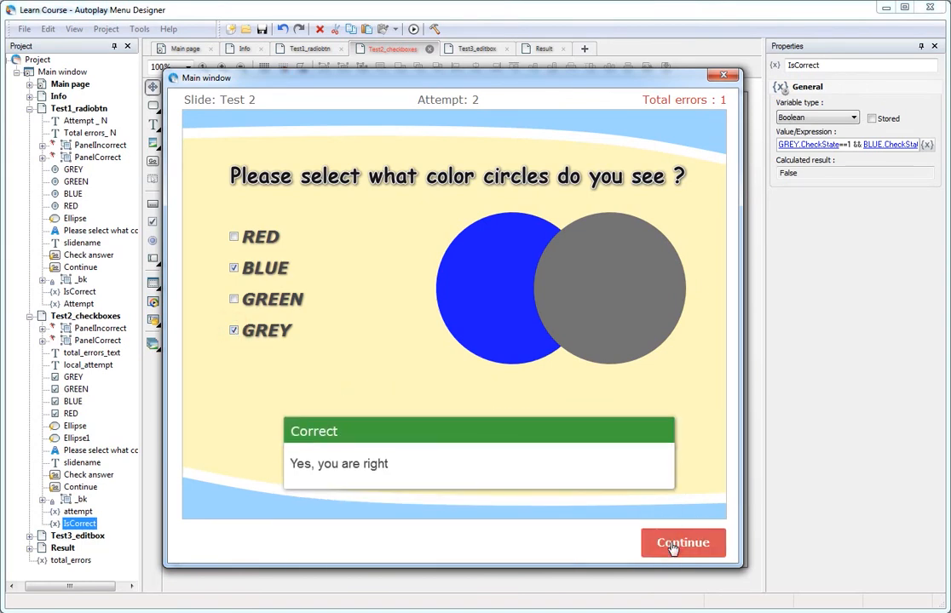
left_click(674, 552)
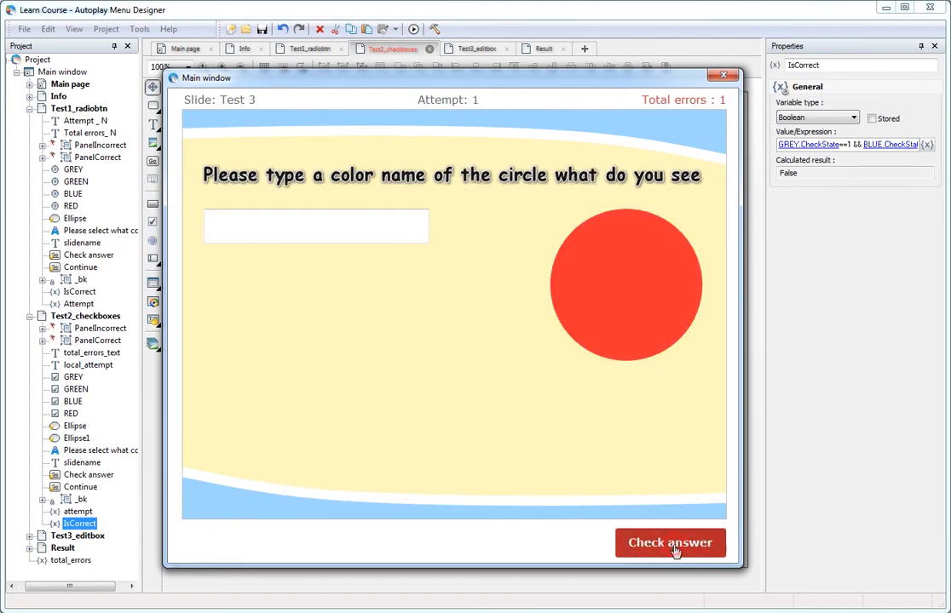
left_click(723, 75)
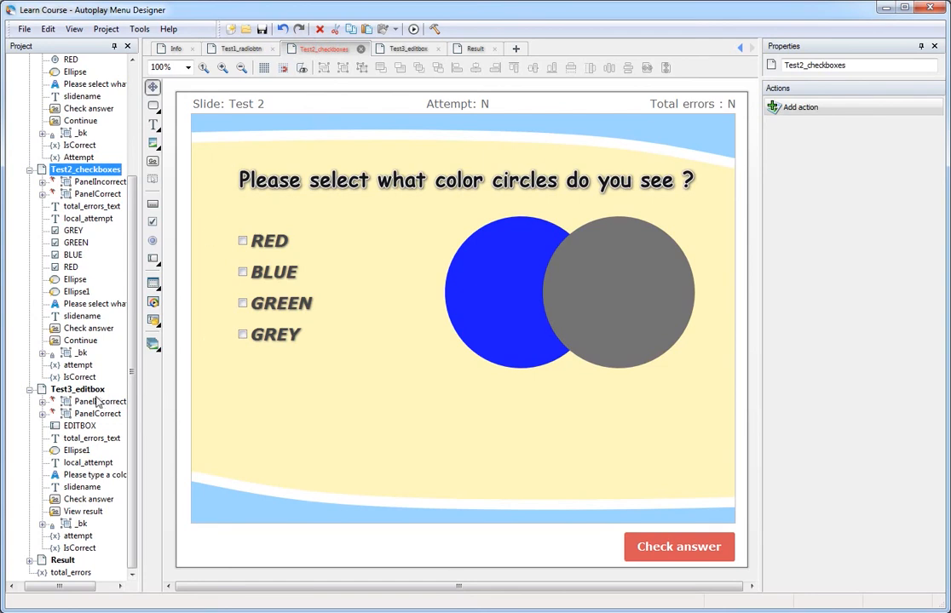
Show the Test3_editbox slide, inspect its EDITBOX object, and examine the full expression of its IsCorrect variable.
left_click(78, 390)
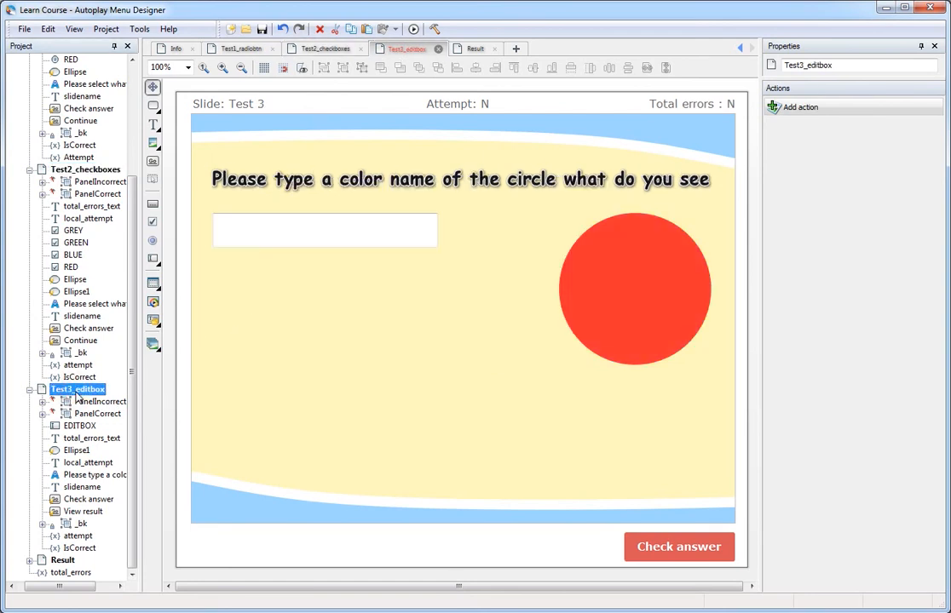
left_click(320, 235)
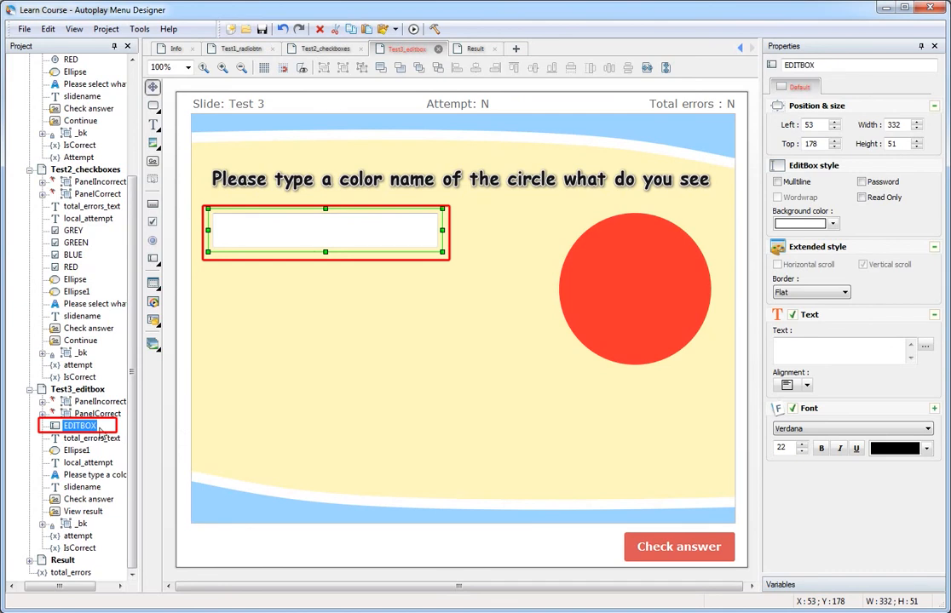
left_click(95, 548)
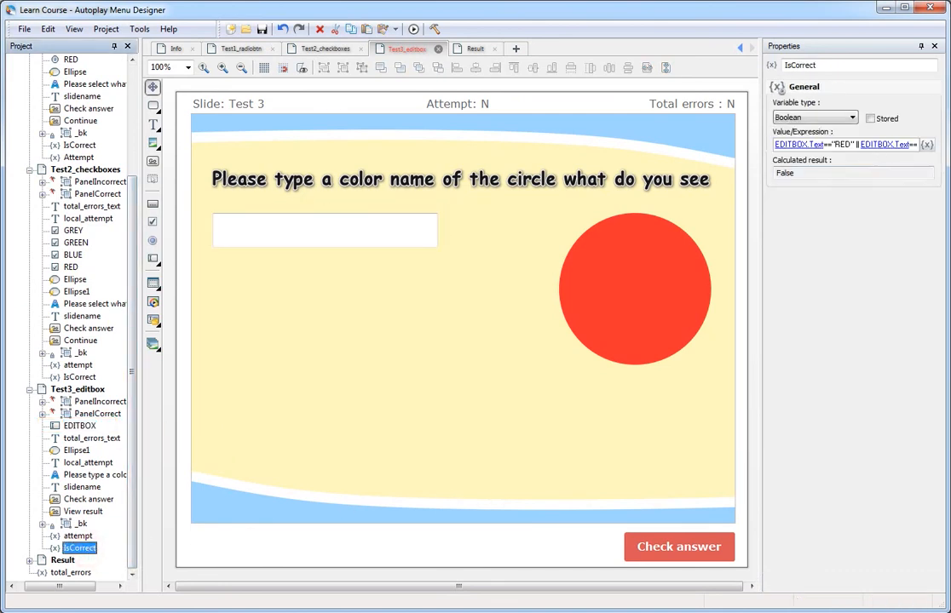
left_click_drag(762, 185, 617, 200)
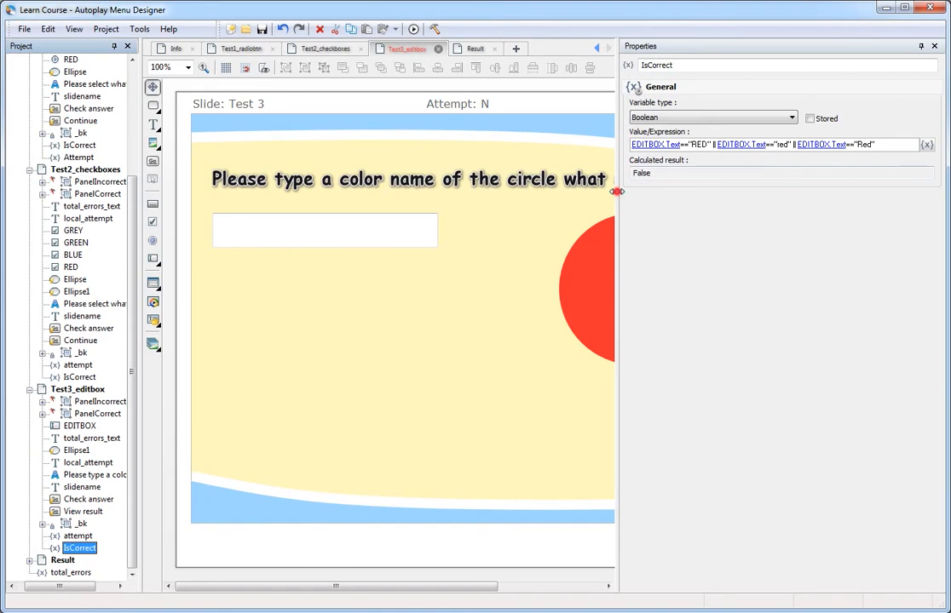
left_click_drag(615, 191, 763, 214)
Preview the Test 3 slide, check the answer "www", and dismiss the Incorrect panel.
key("F5")
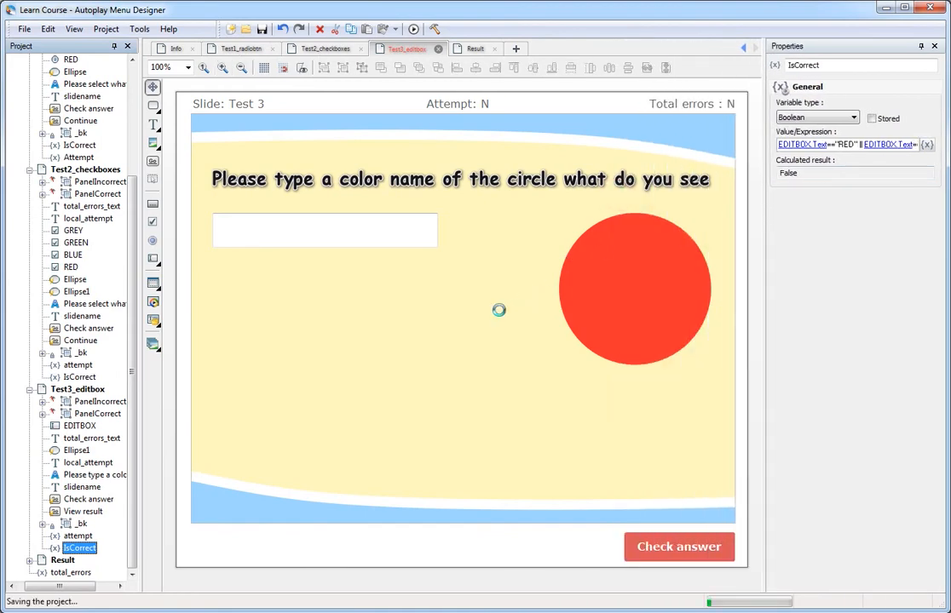
left_click(278, 231)
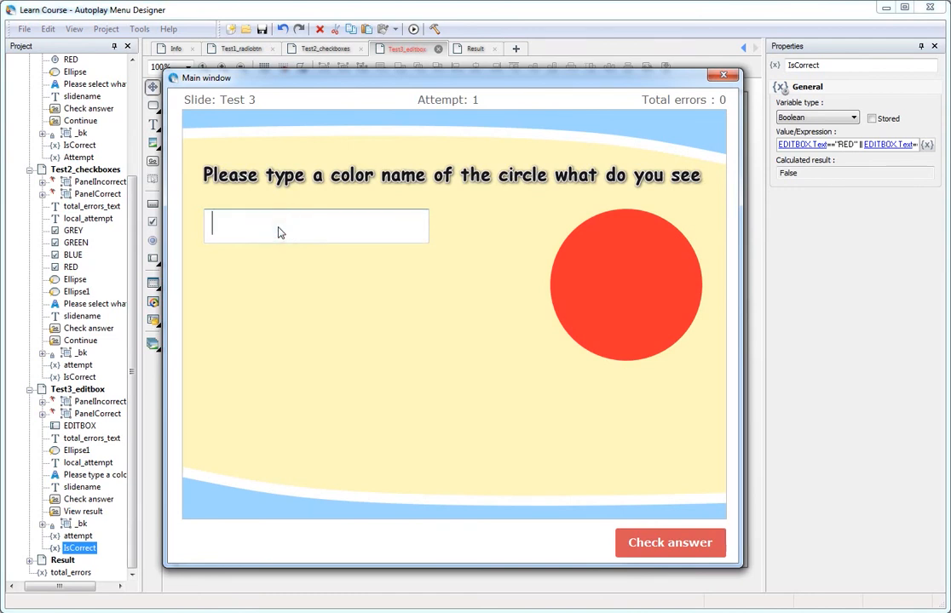
type("www")
left_click(658, 546)
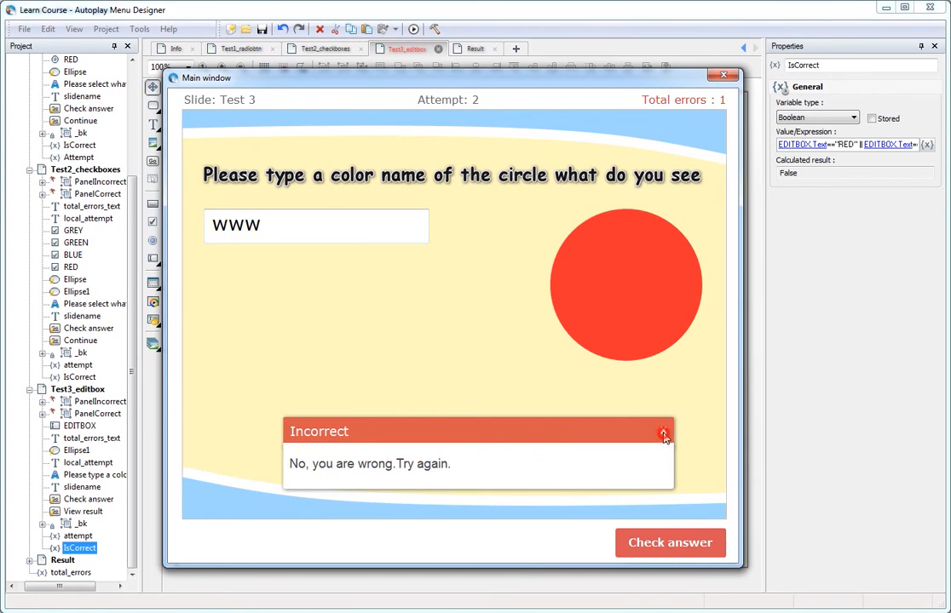
left_click(662, 435)
Replace the Test 3 answer with "red", check it, and close the preview.
left_click_drag(306, 228, 158, 226)
type("red")
left_click(663, 553)
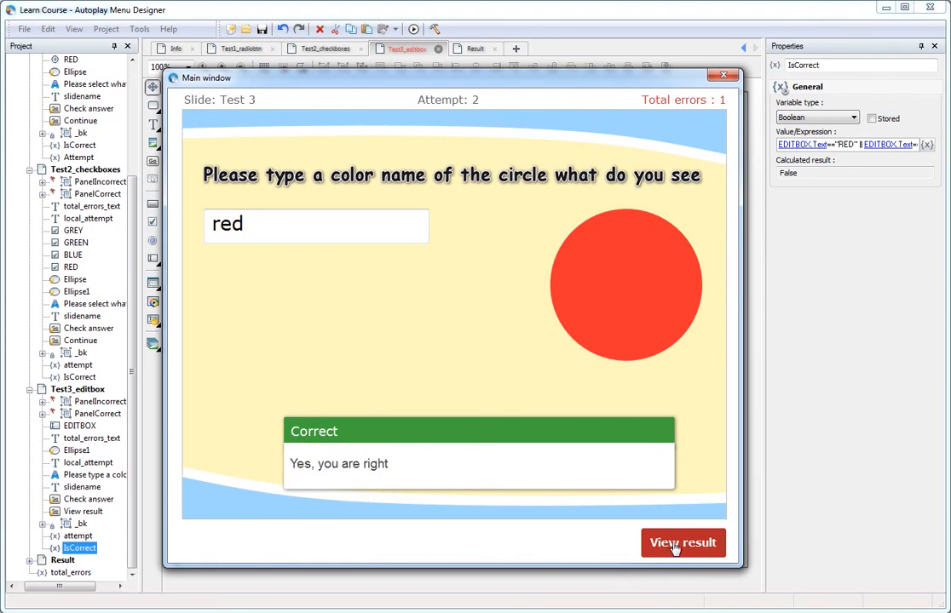
left_click(723, 76)
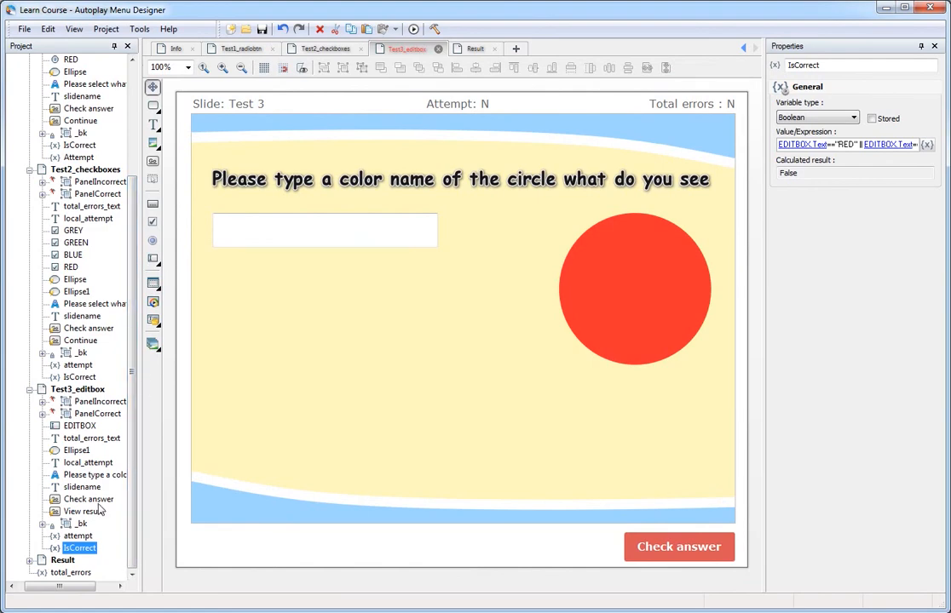
Show the Result page and examine the expression of its percent variable.
left_click(60, 561)
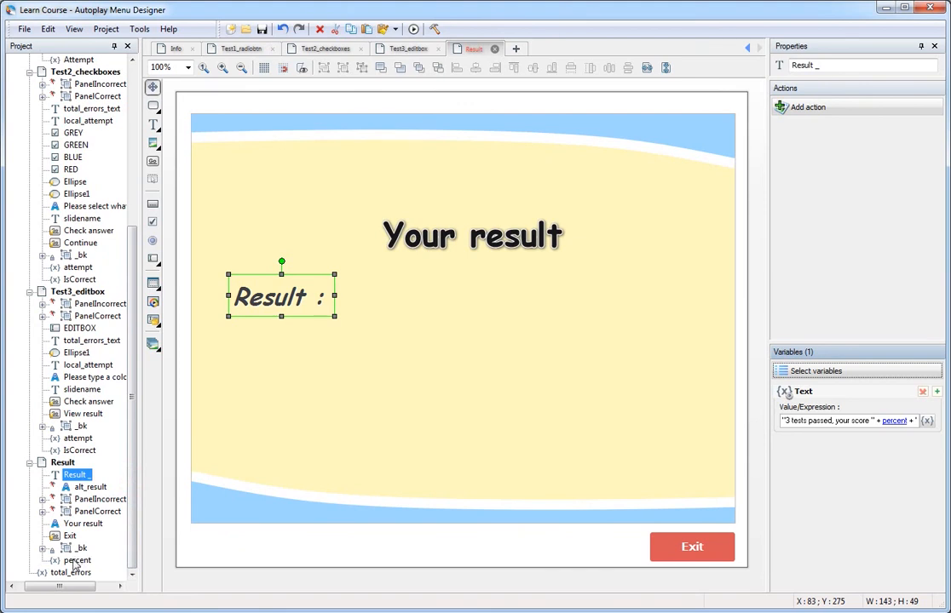
left_click(75, 562)
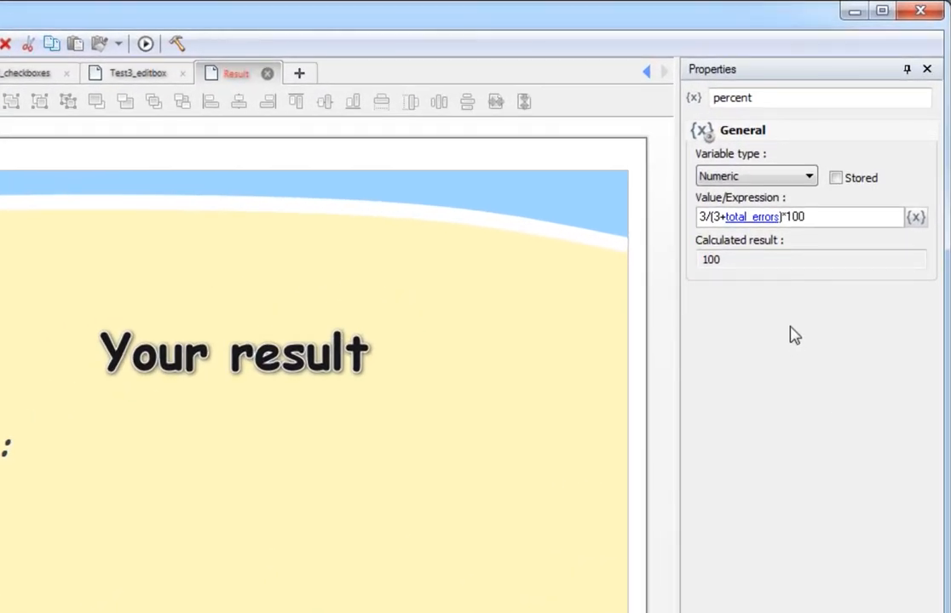
left_click_drag(846, 217, 678, 220)
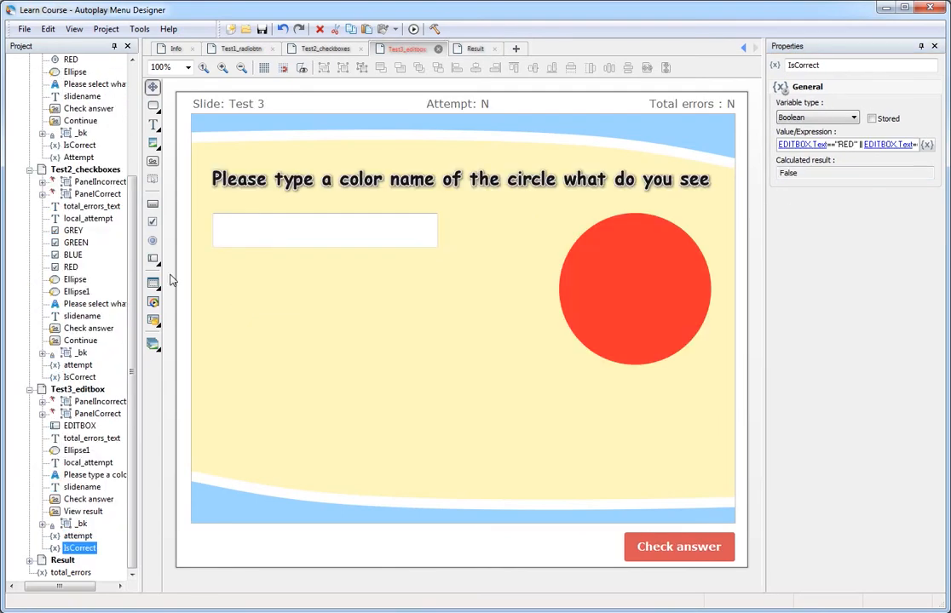
Select the Result text on the Result page and examine the full expression of its Text variable.
left_click(62, 561)
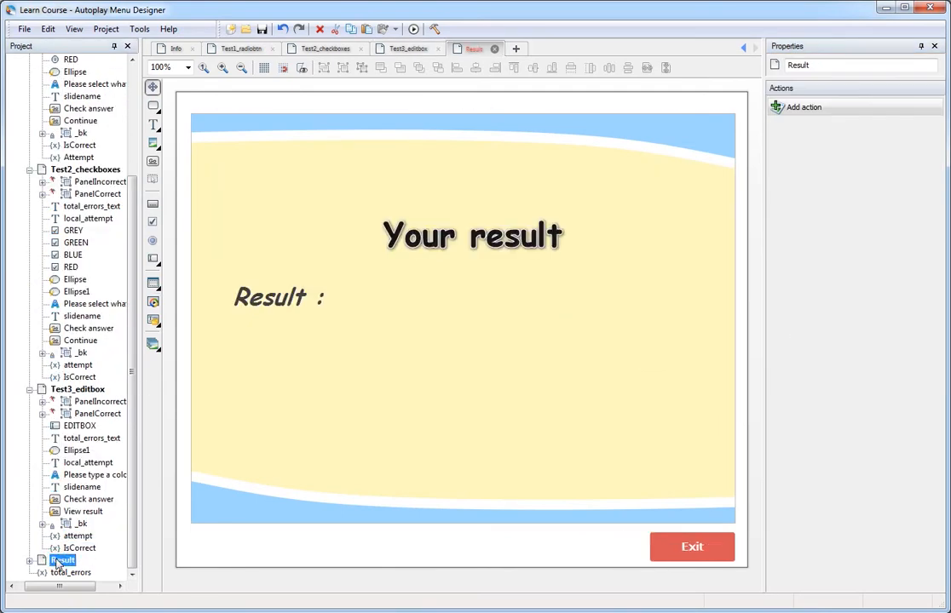
left_click(249, 290)
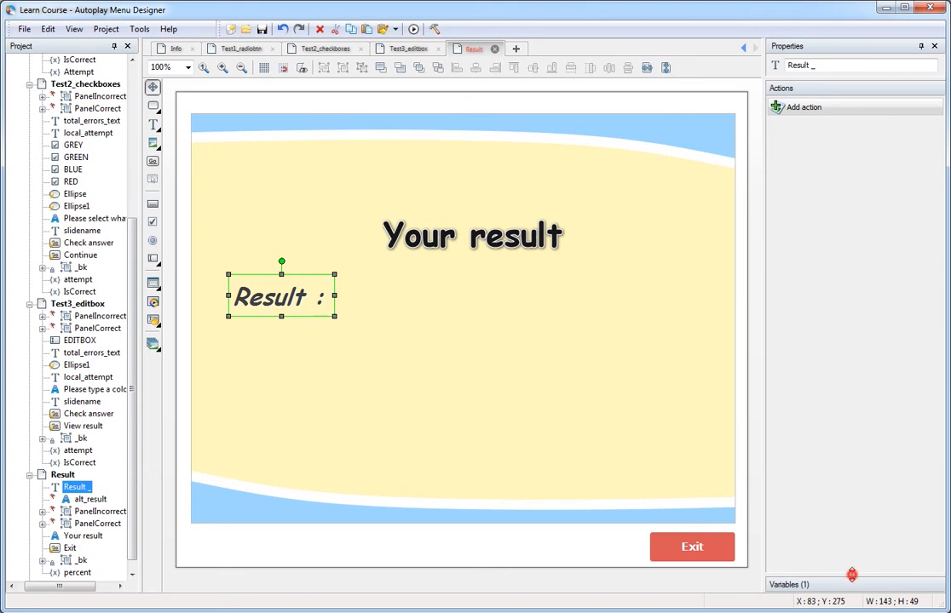
left_click_drag(851, 574, 825, 341)
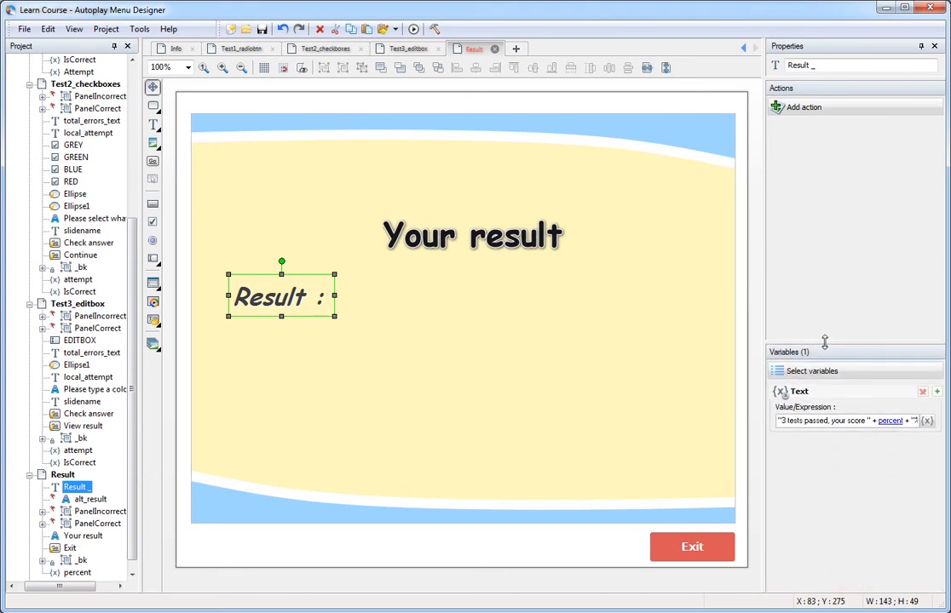
left_click_drag(763, 452, 656, 454)
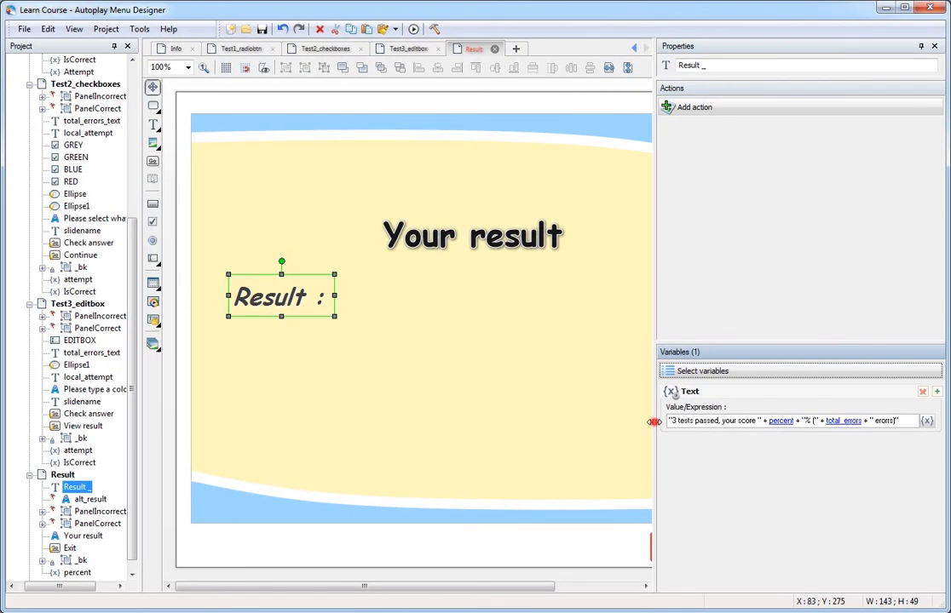
left_click_drag(607, 375, 768, 434)
Preview the Result page and leave the preview with the slide's own Exit control.
key("F5")
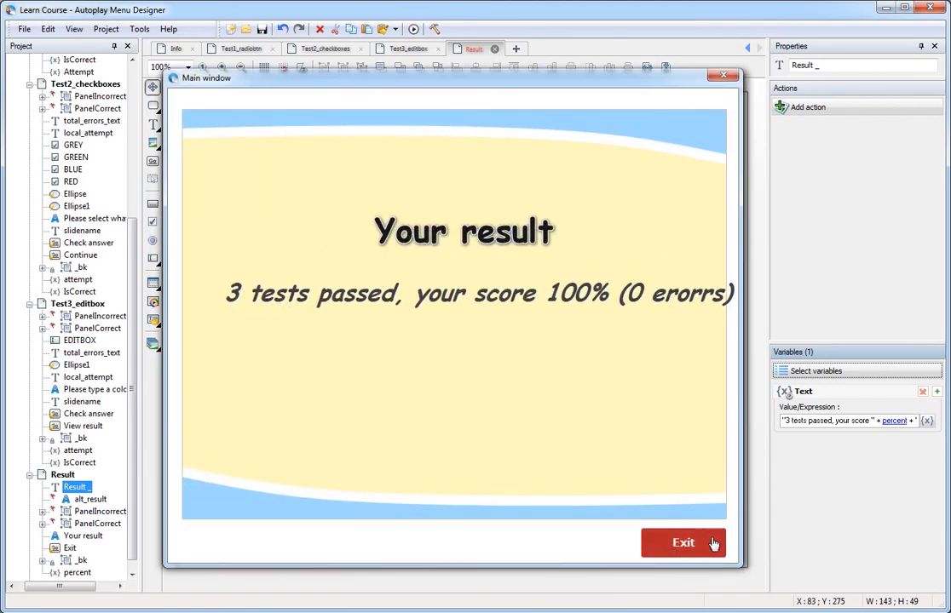
left_click(712, 545)
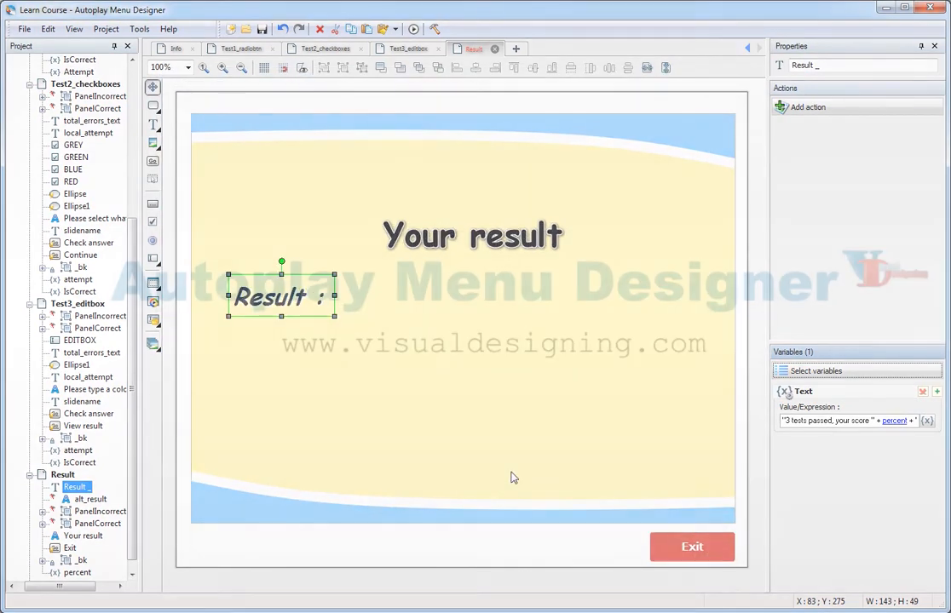